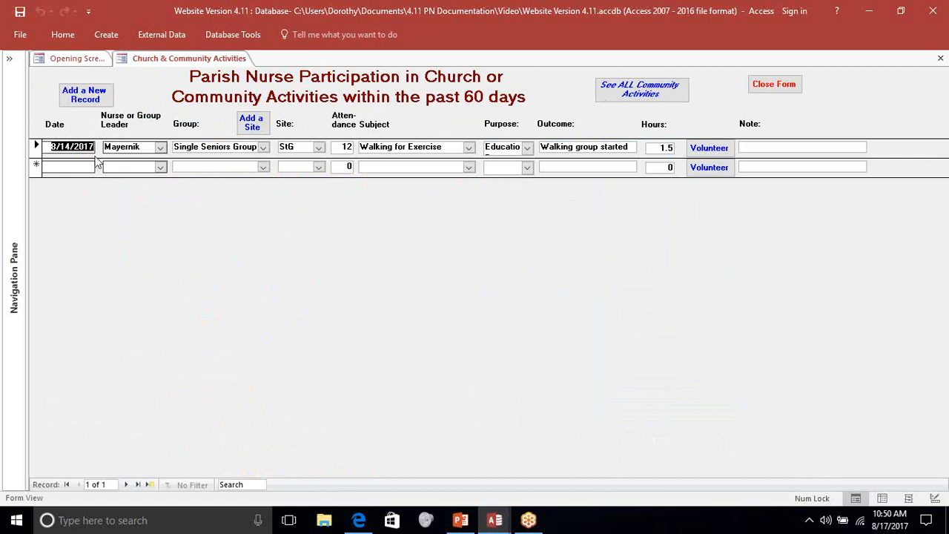
# - Go to the blank record in the 60-day church and community activities form and view its Purpose choices
pyautogui.click(91, 166)
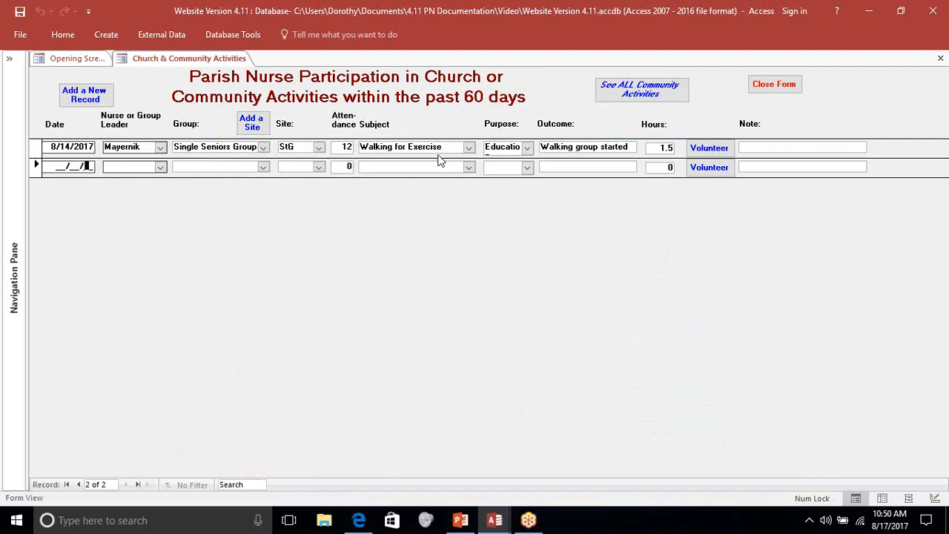
pyautogui.click(527, 167)
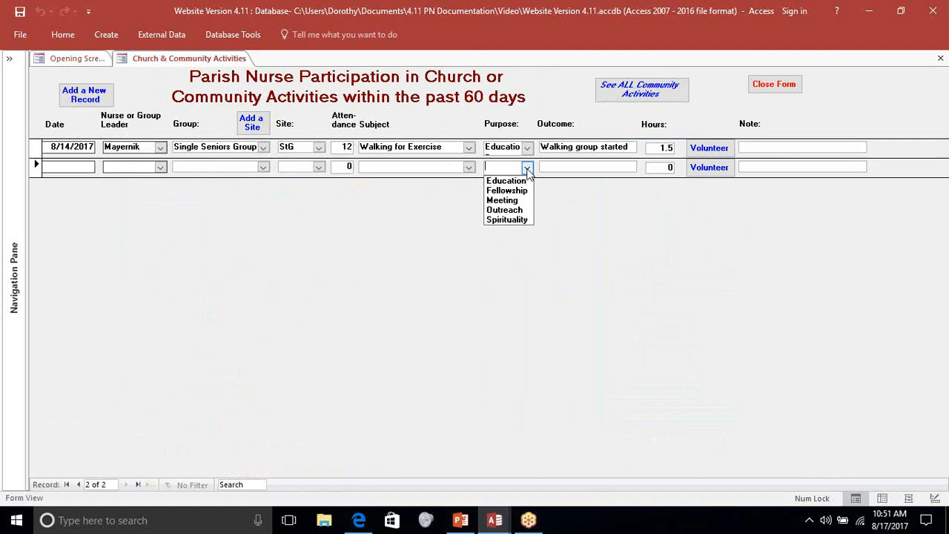
pyautogui.click(528, 168)
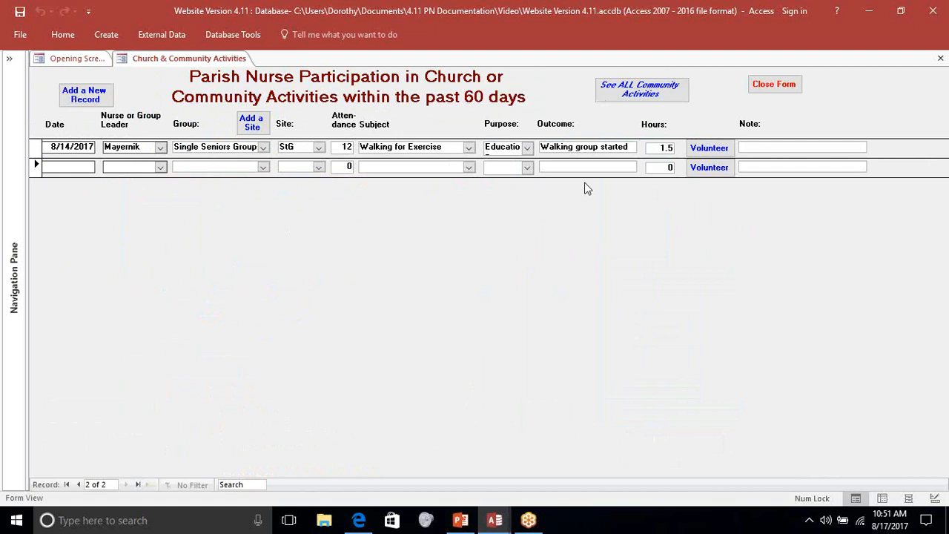
# - Review the full list of community activities and close both activity forms to return to the opening screen
pyautogui.click(634, 98)
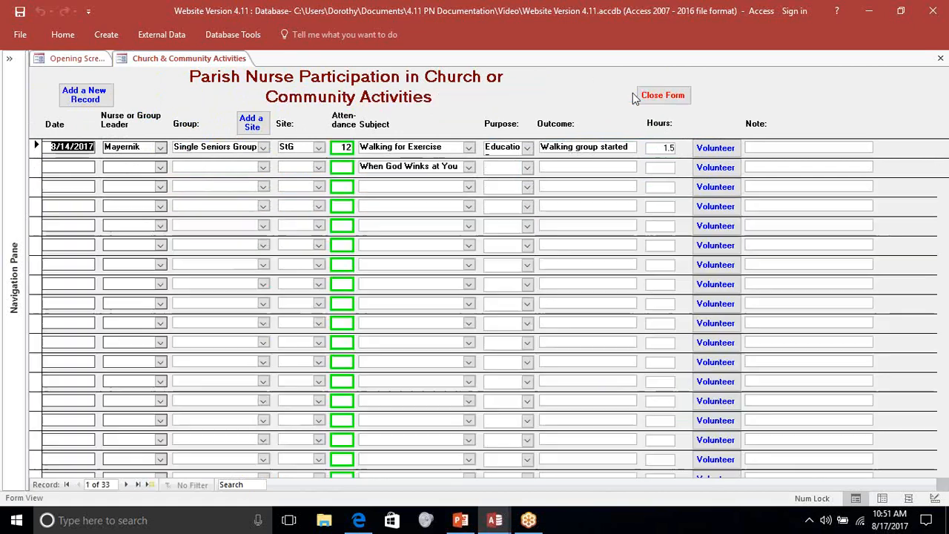
pyautogui.scroll(-5, 600, 298)
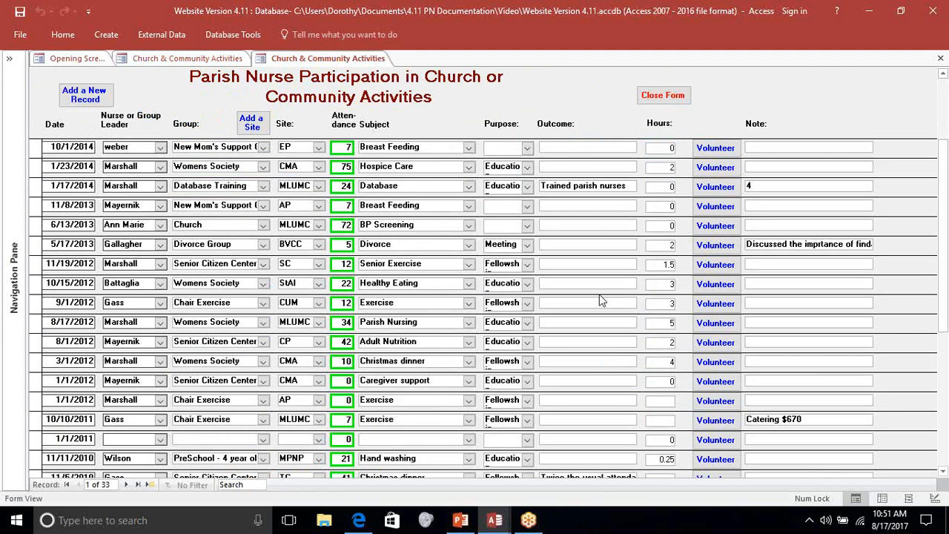
pyautogui.scroll(3, 601, 300)
pyautogui.scroll(3, 600, 294)
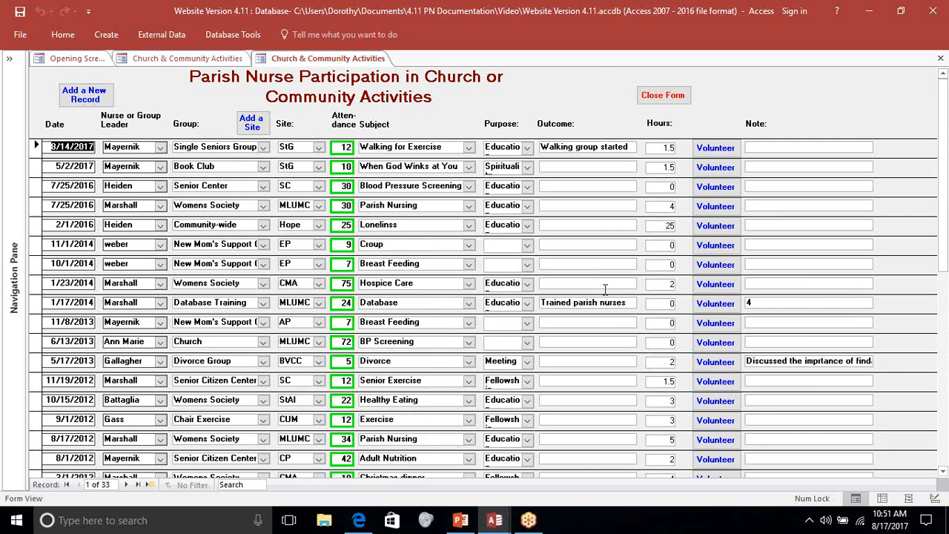
pyautogui.click(659, 97)
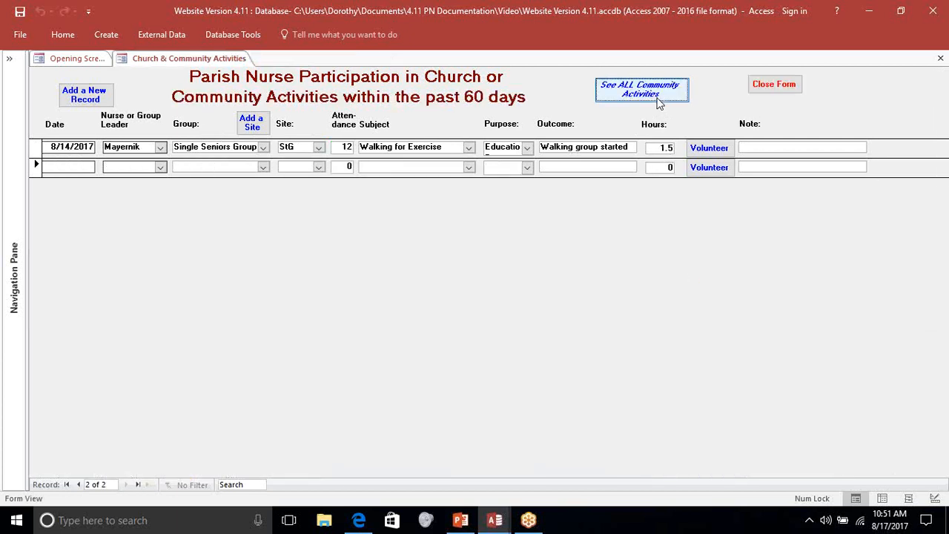
pyautogui.click(771, 84)
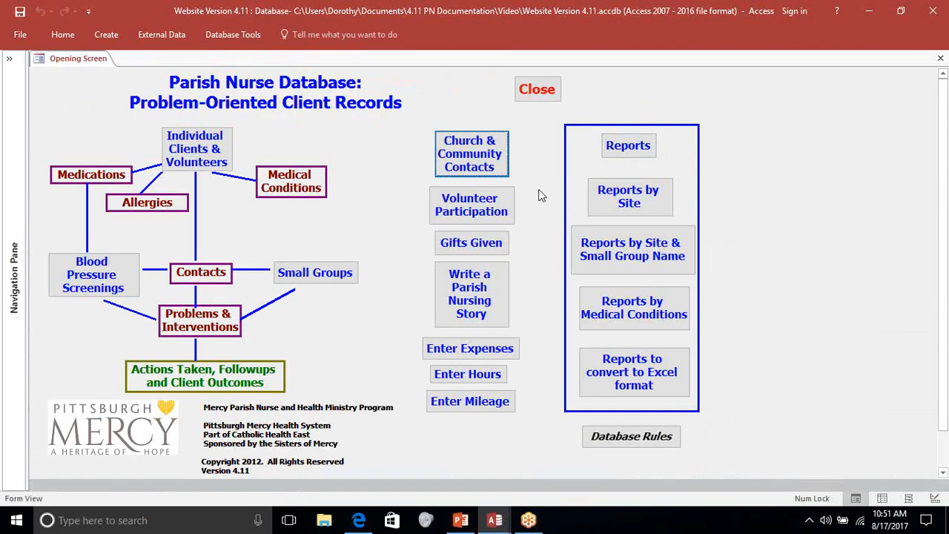
# - Review the Volunteer Participation entries, from the 60-day form with its blank record to the full list, and close both forms
pyautogui.click(489, 210)
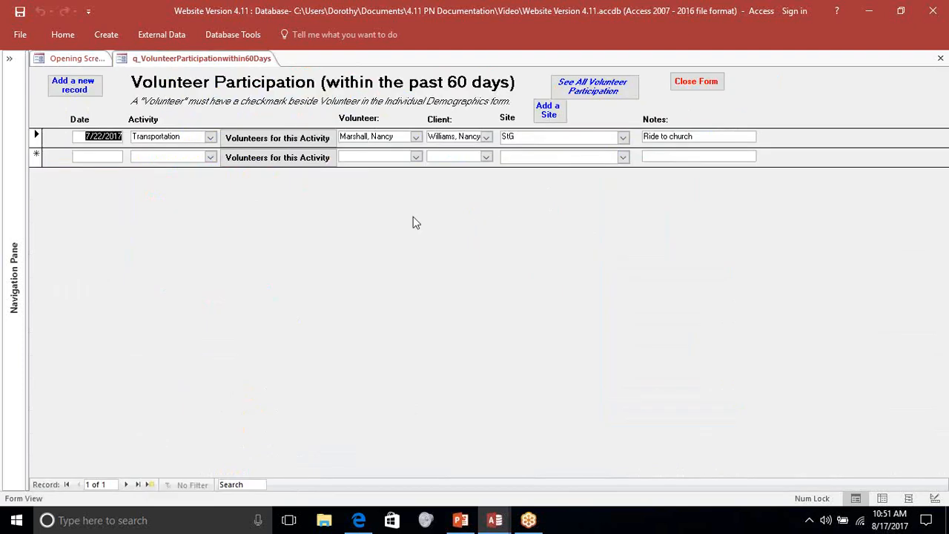
pyautogui.click(112, 156)
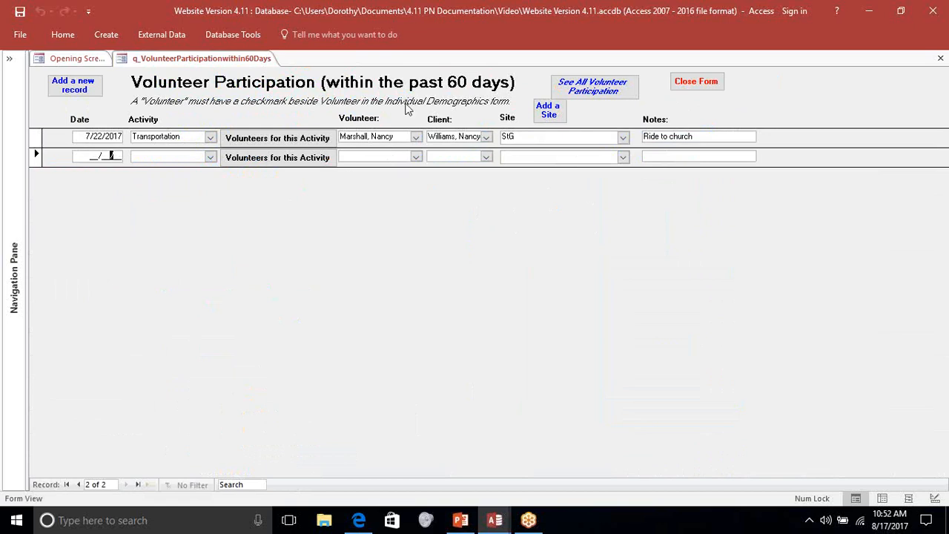
pyautogui.click(584, 97)
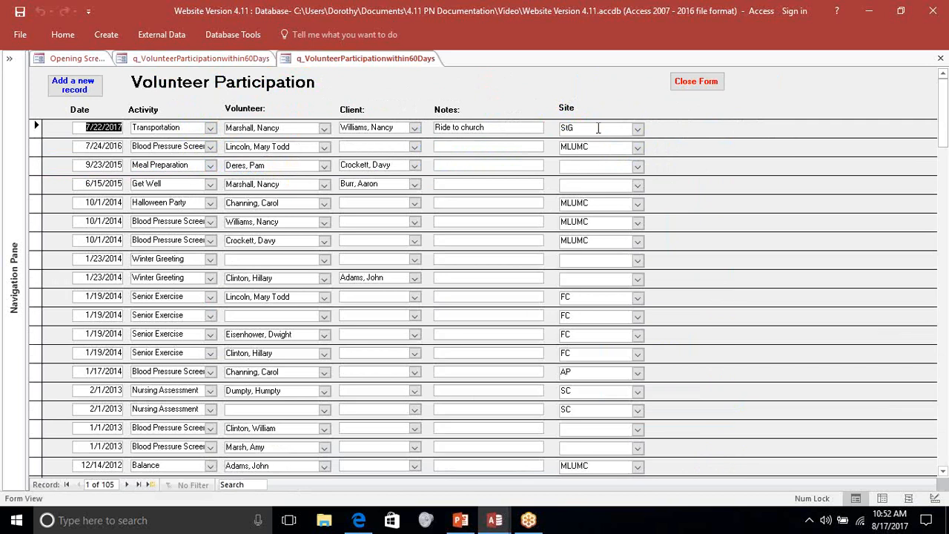
pyautogui.click(684, 86)
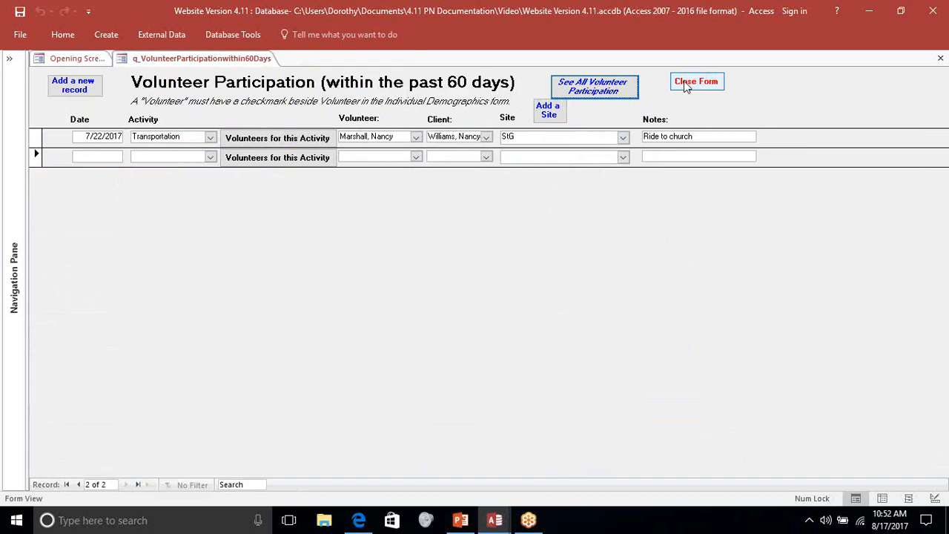
pyautogui.click(686, 85)
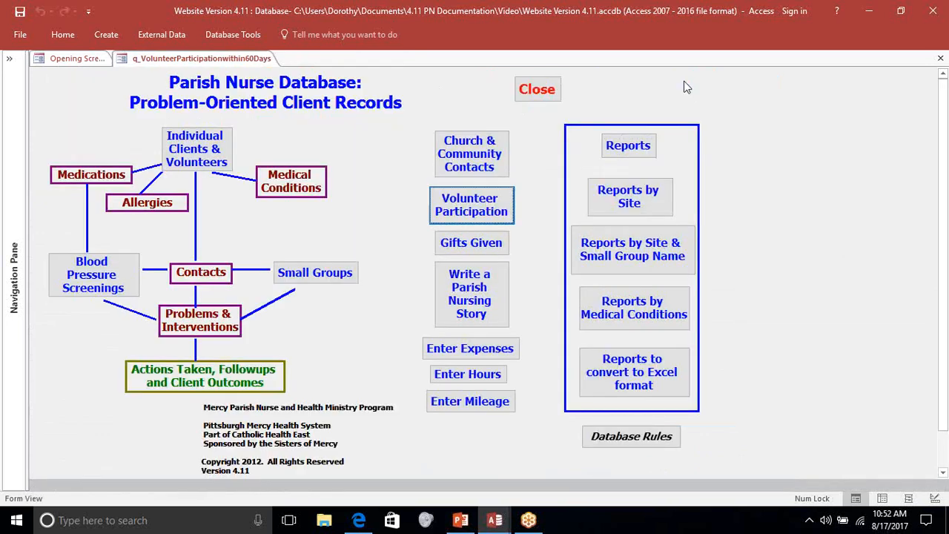
# - Review the Gifts Given entries, from the six-month form with its blank record to the full gift list, and close both forms
pyautogui.click(469, 245)
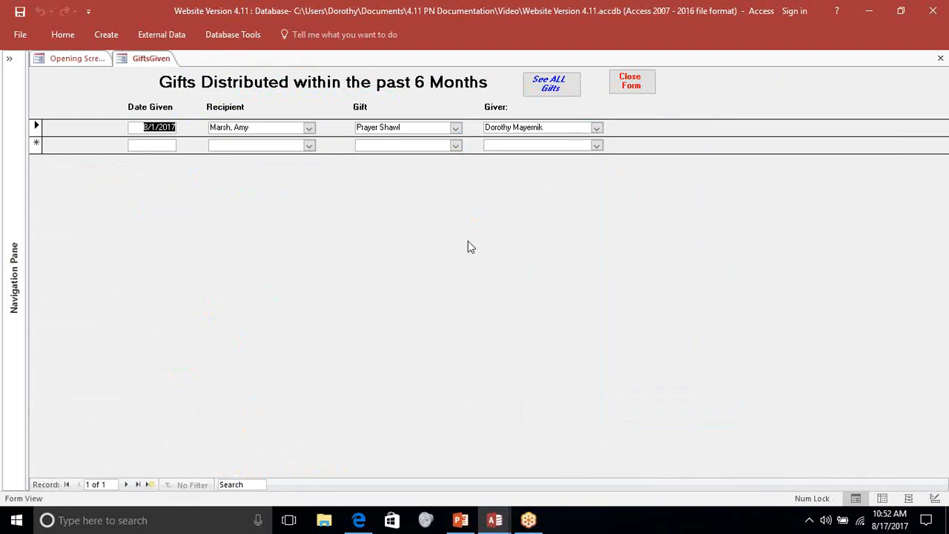
pyautogui.click(165, 145)
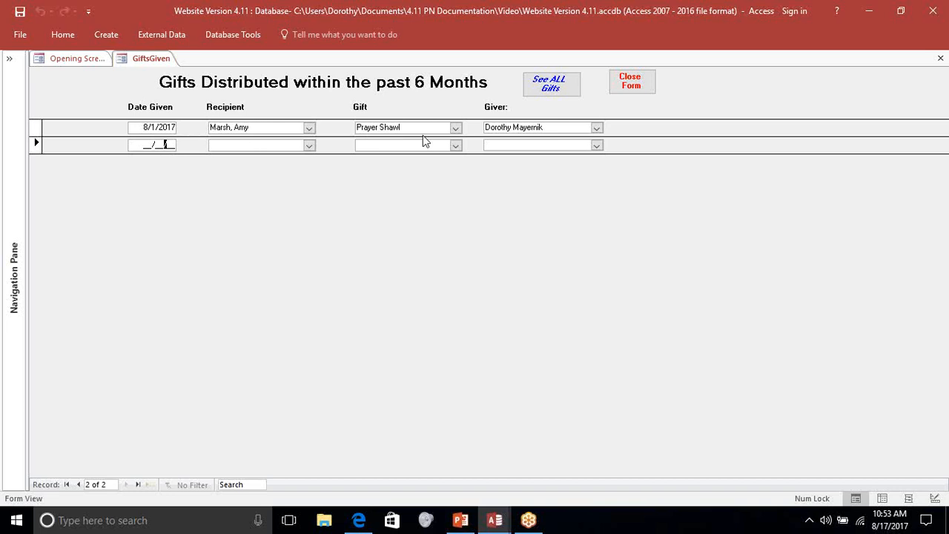
pyautogui.click(565, 91)
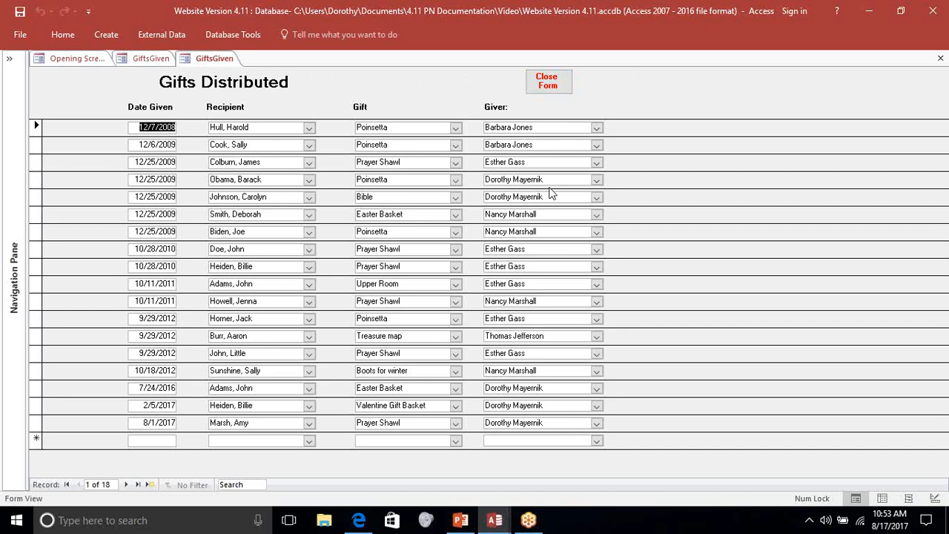
pyautogui.click(552, 90)
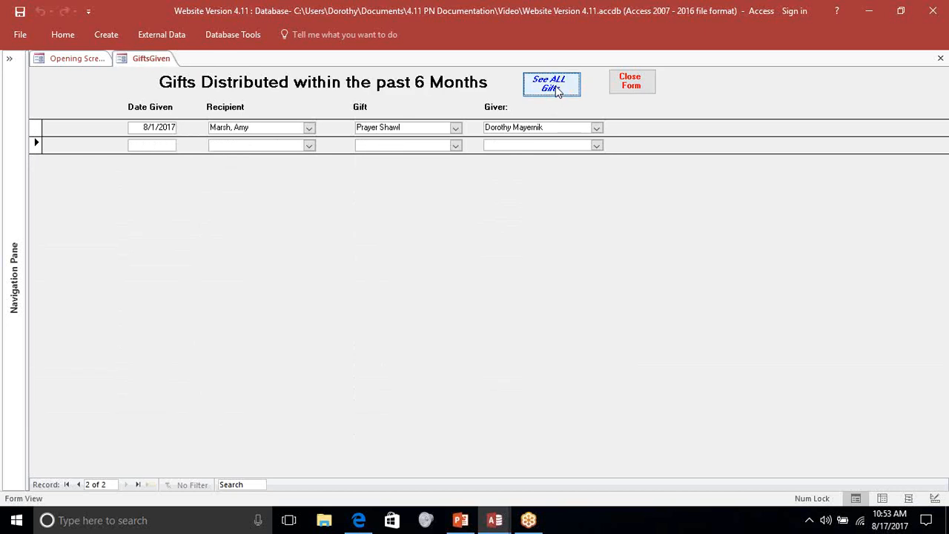
pyautogui.click(631, 83)
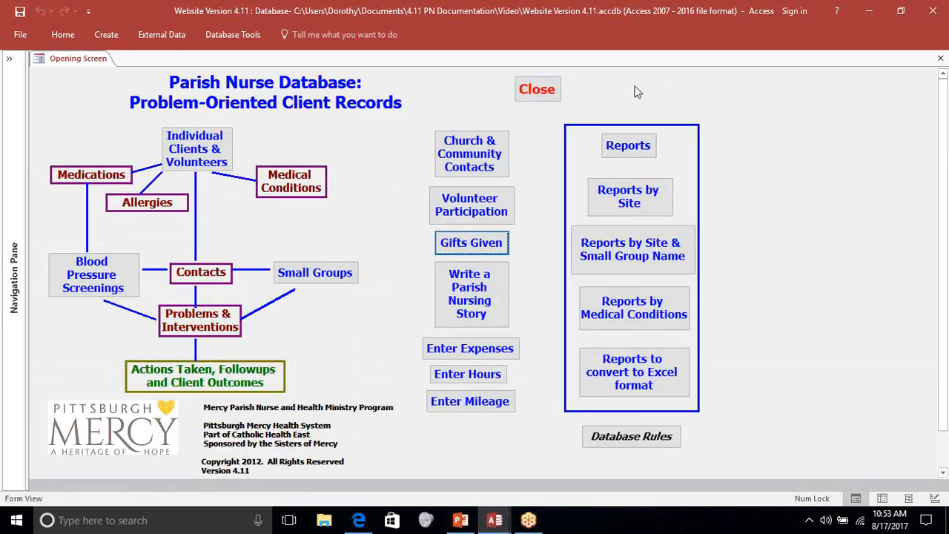
# - View the first story in the Parish Nursing Story form and close the form
pyautogui.click(456, 286)
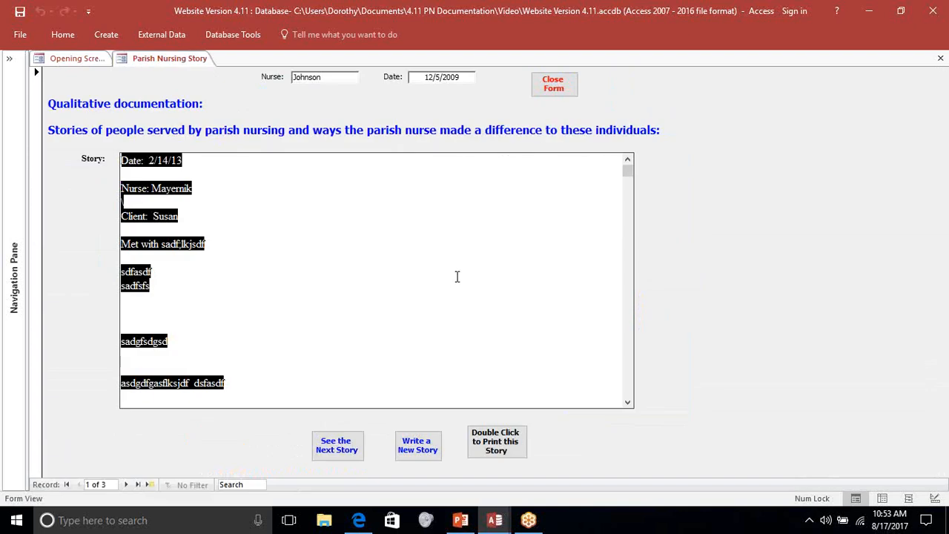
pyautogui.click(457, 277)
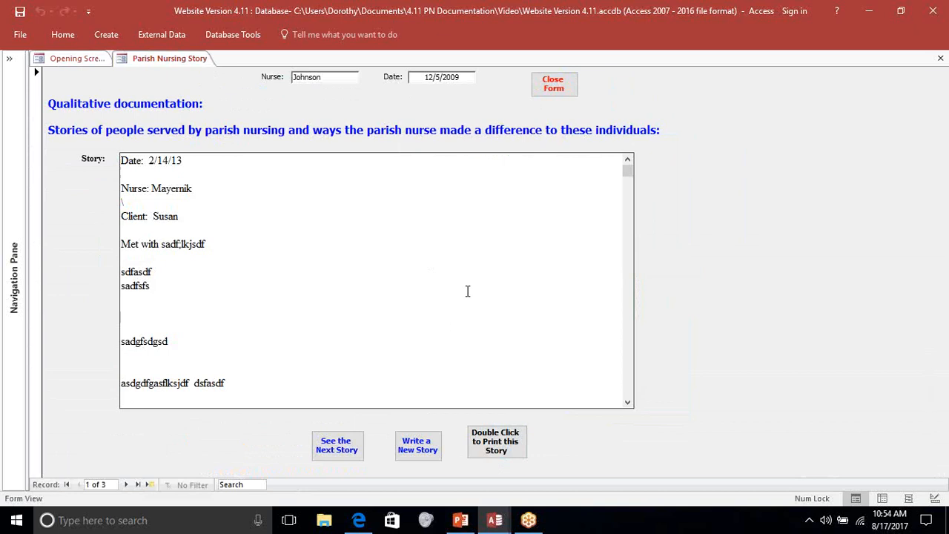
pyautogui.click(551, 85)
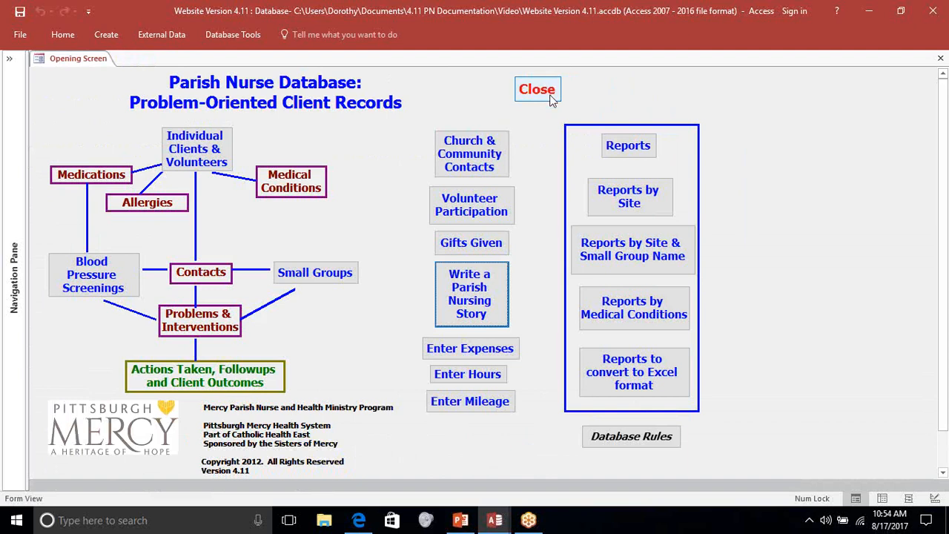
# - Review the expenses entry form and the all-time expenses list, and close both forms
pyautogui.click(471, 350)
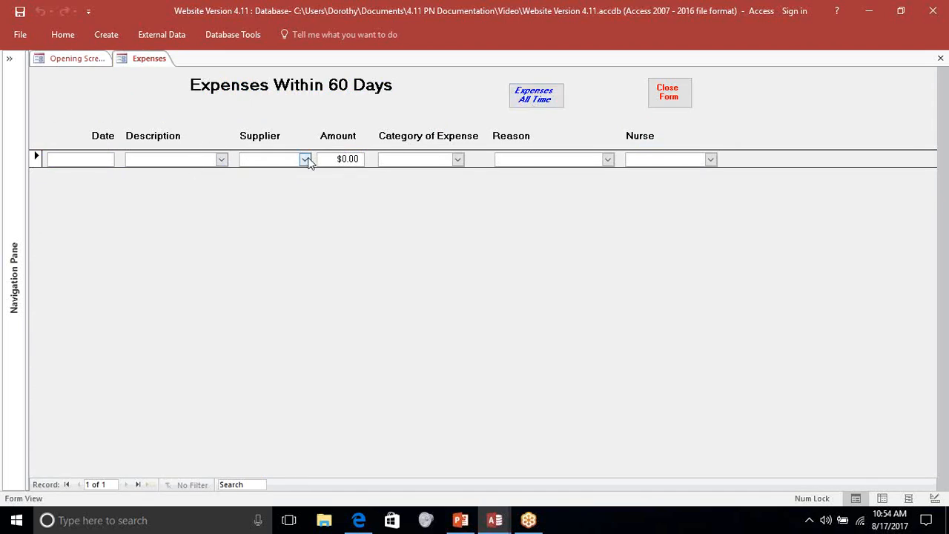
pyautogui.click(537, 95)
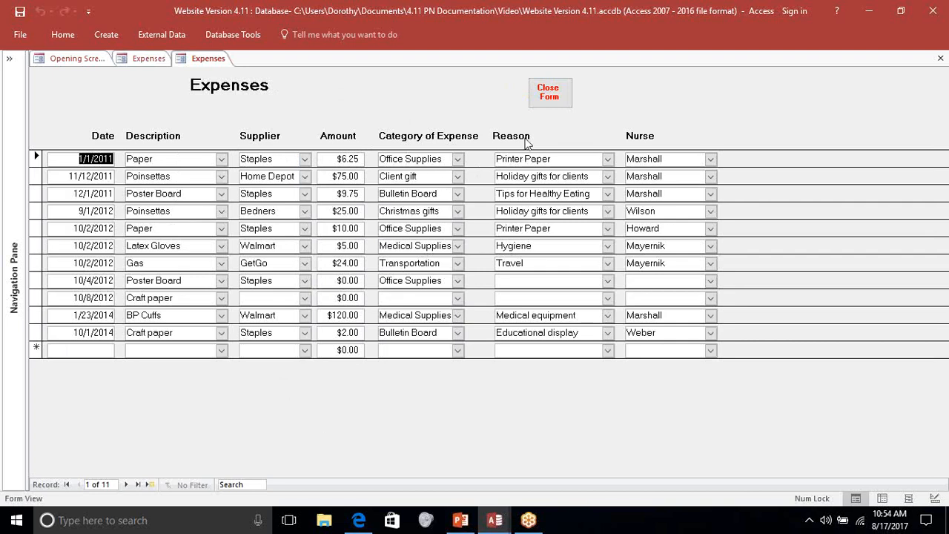
pyautogui.click(552, 97)
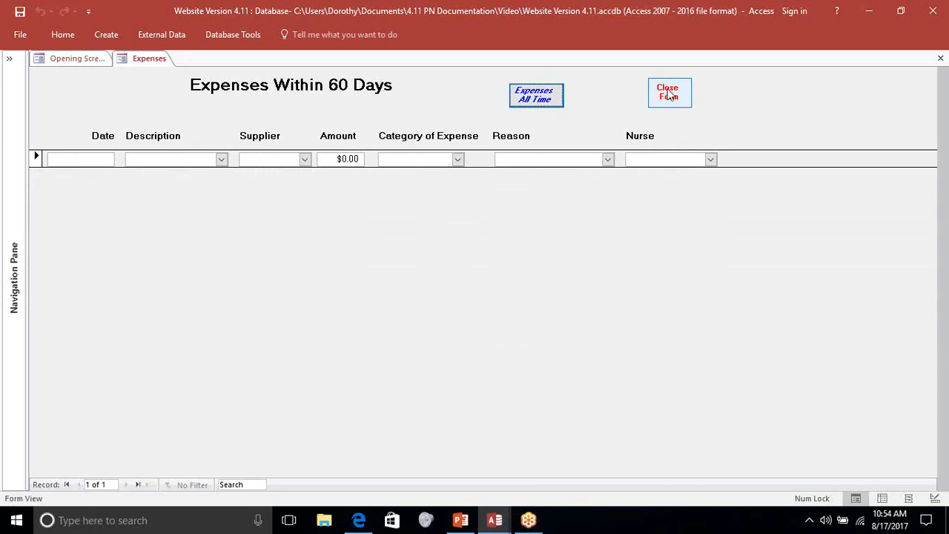
pyautogui.click(669, 96)
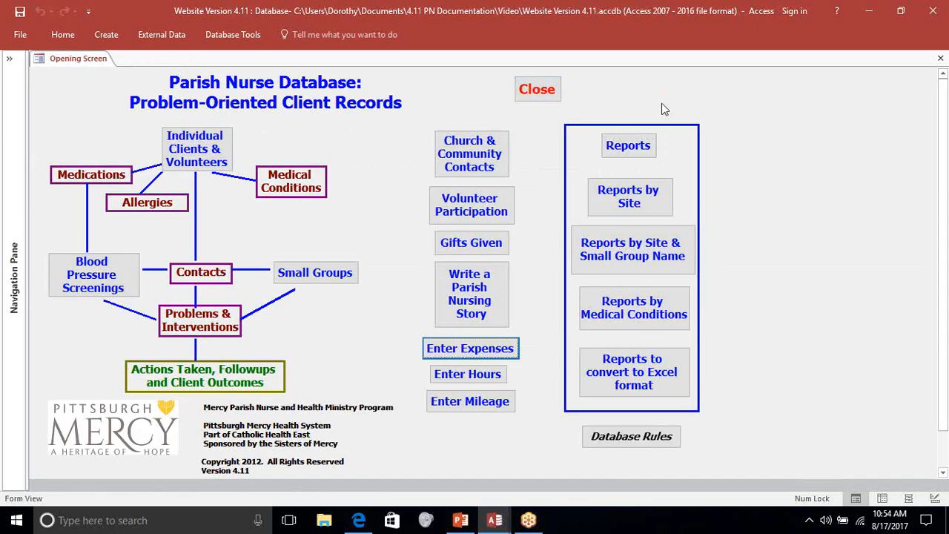
# - Review the hours entries, from the 60-day form with its blank record to the All Hours list, and close both forms
pyautogui.click(475, 380)
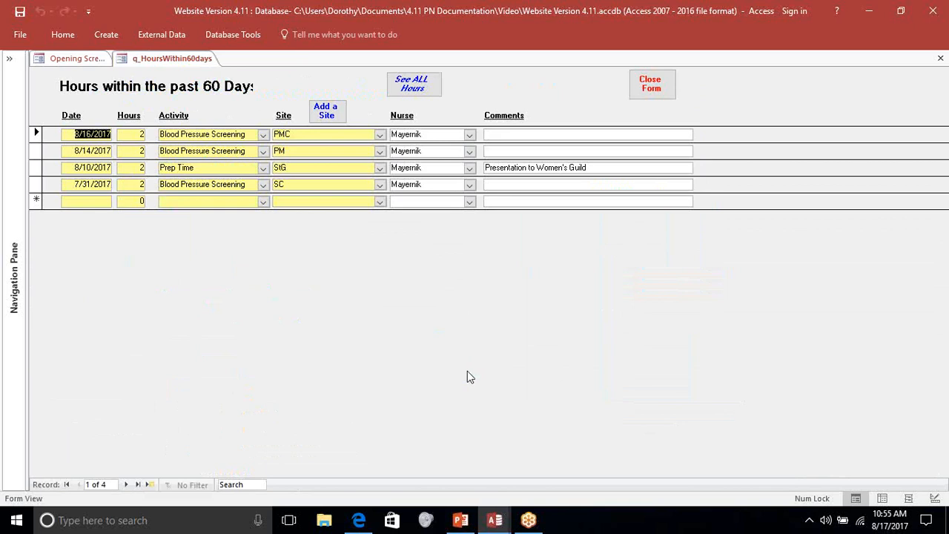
pyautogui.click(71, 202)
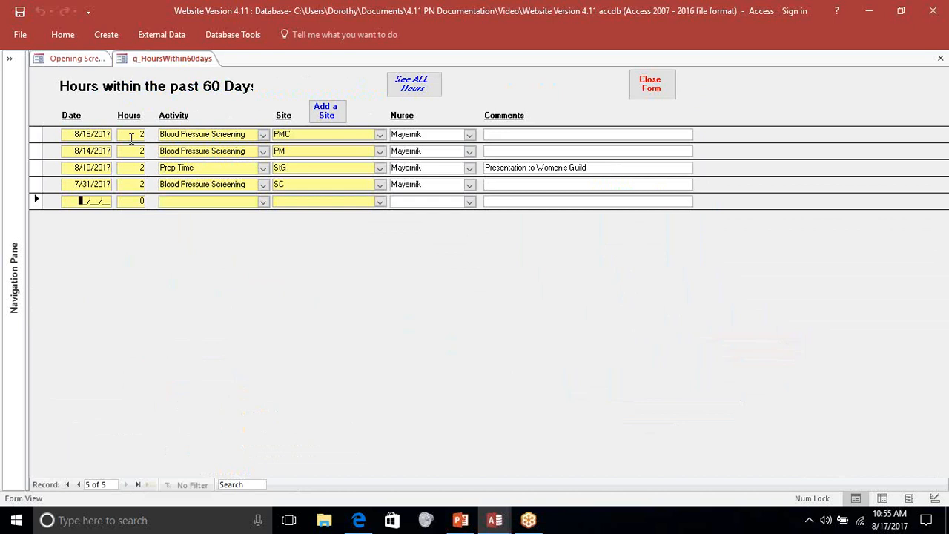
pyautogui.click(422, 91)
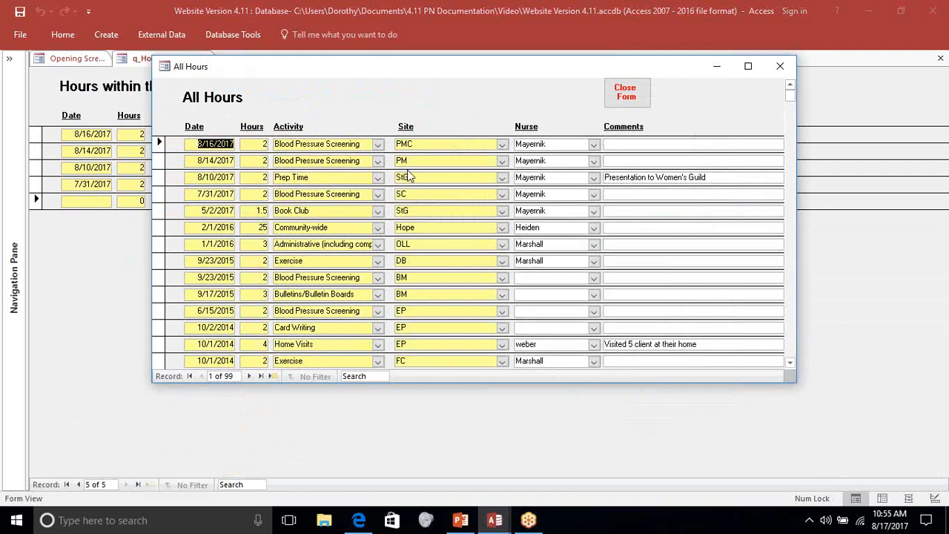
pyautogui.scroll(-5, 426, 191)
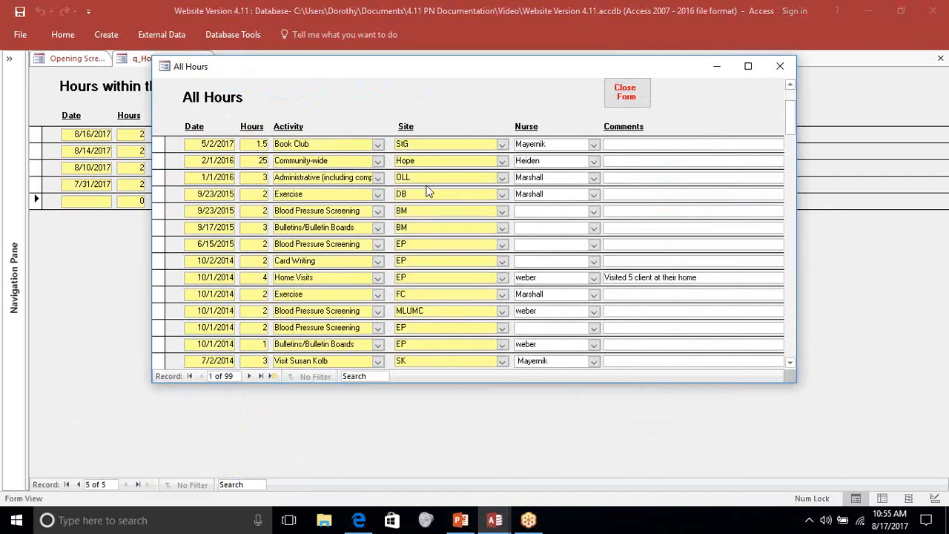
pyautogui.scroll(5, 426, 192)
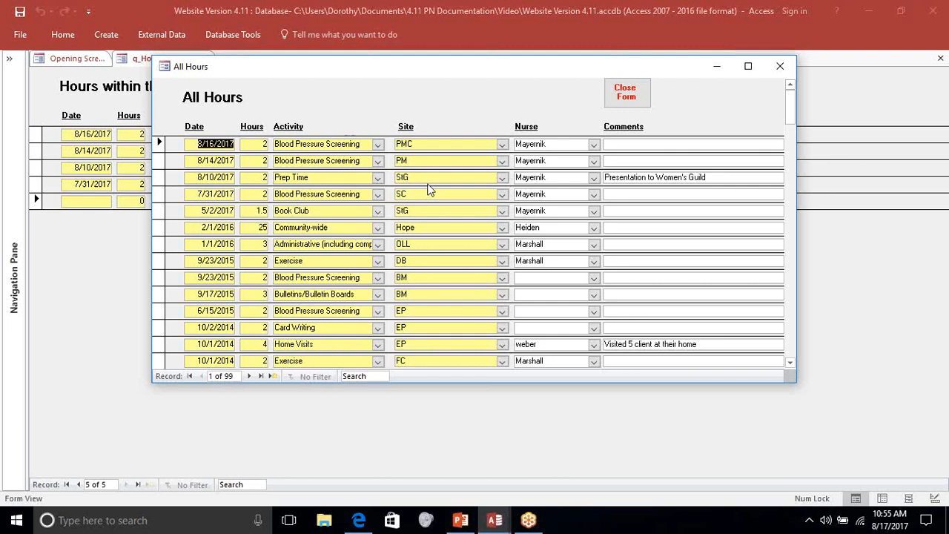
pyautogui.click(621, 104)
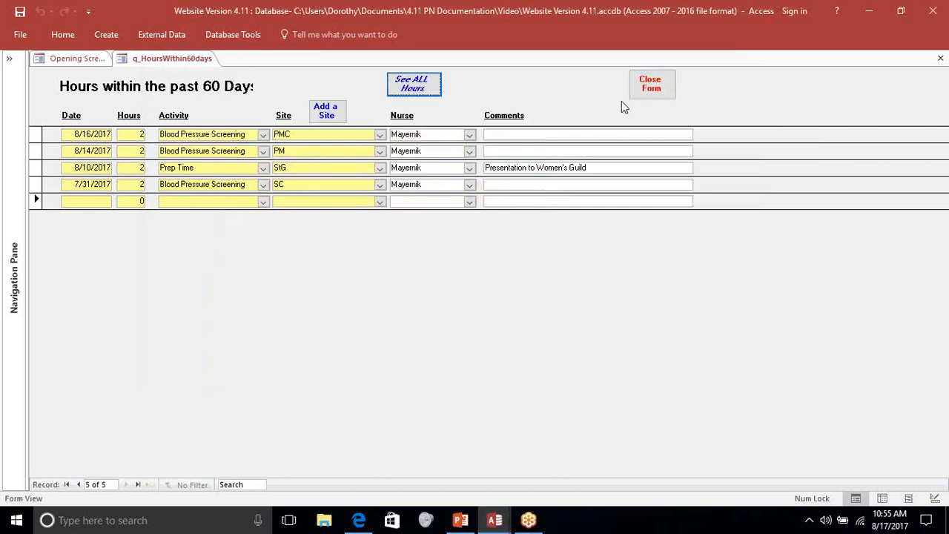
pyautogui.click(662, 89)
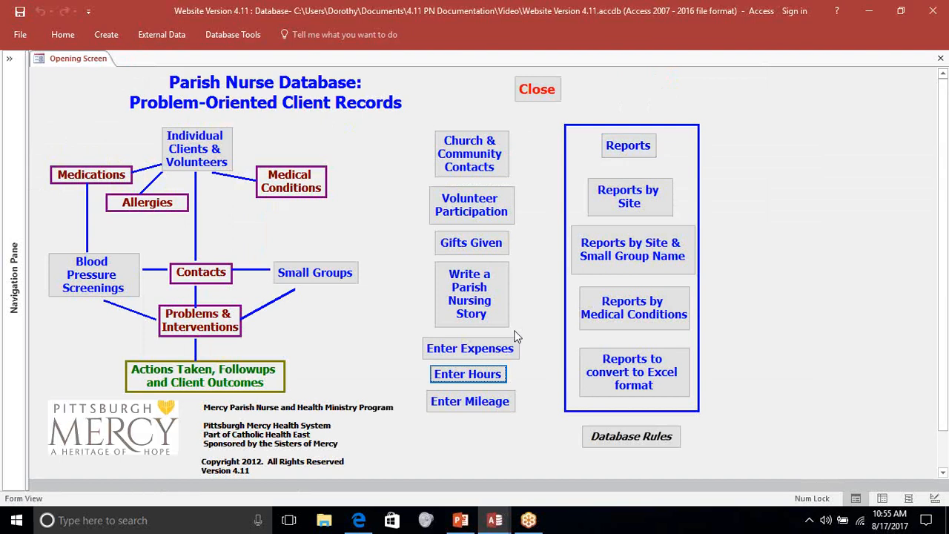
# - Review the 60-day Mileage & Destinations form with its blank record and destination choices, and close the form
pyautogui.click(475, 401)
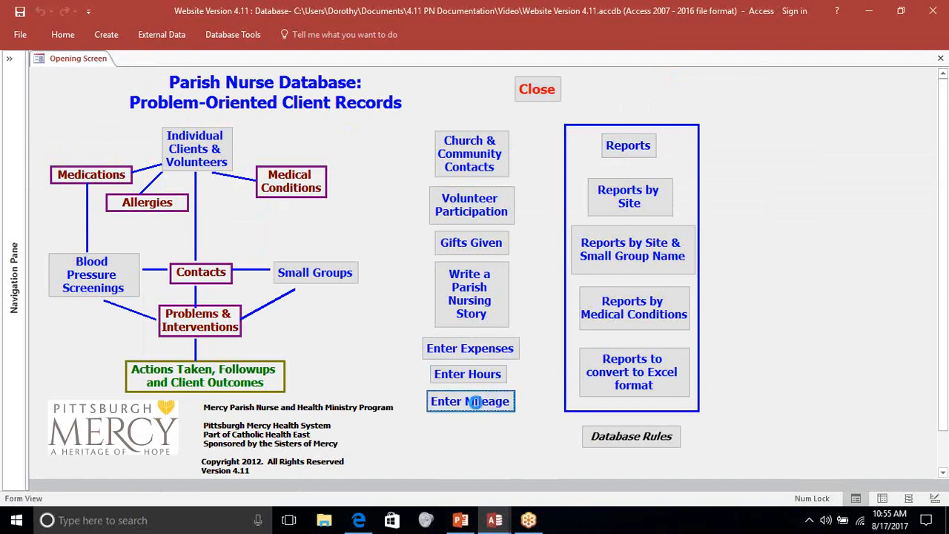
pyautogui.click(177, 131)
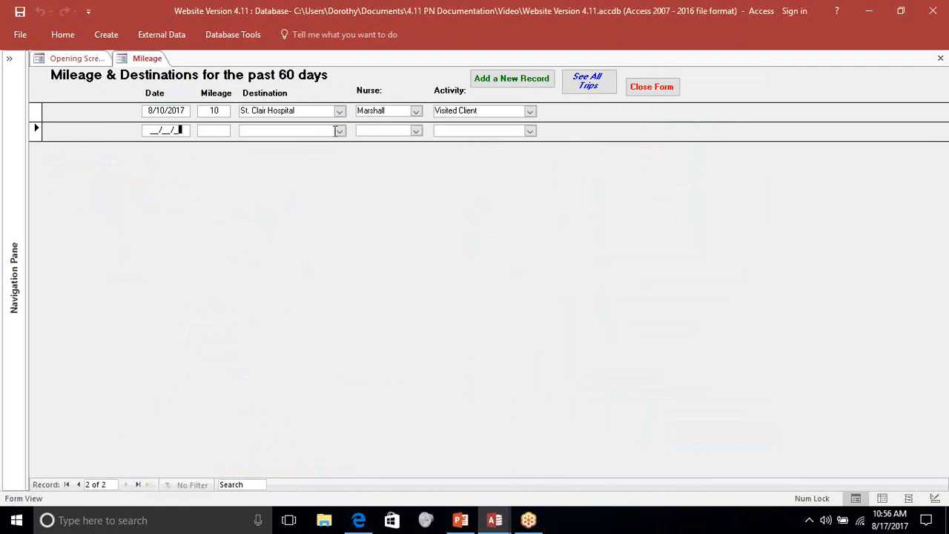
pyautogui.click(339, 132)
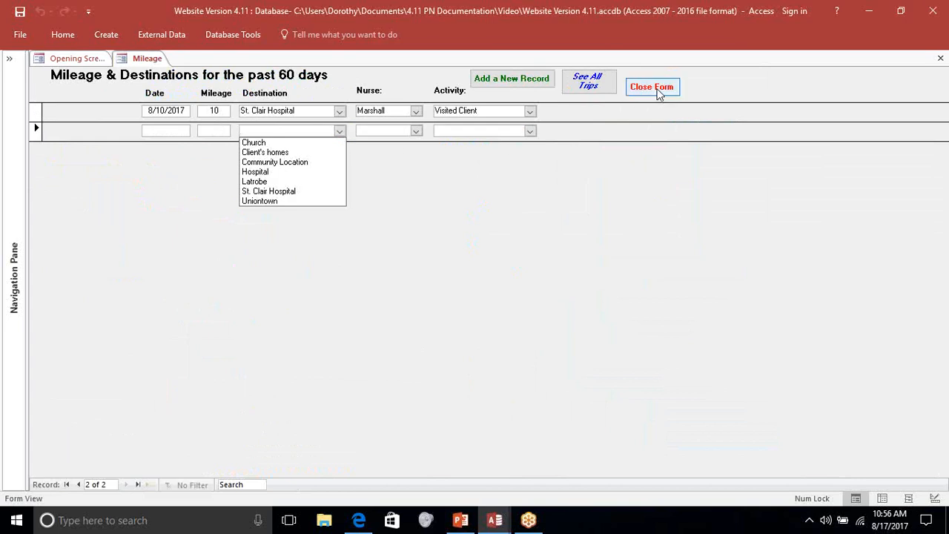
pyautogui.click(659, 92)
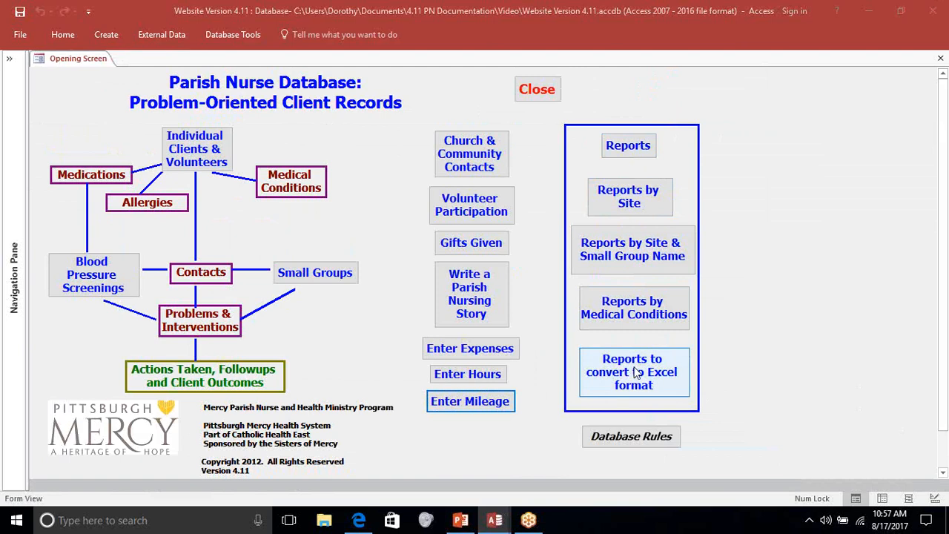
# - Review the Reports form with its start and end dates and its statistical and client-specific reports, and close the form
pyautogui.click(629, 147)
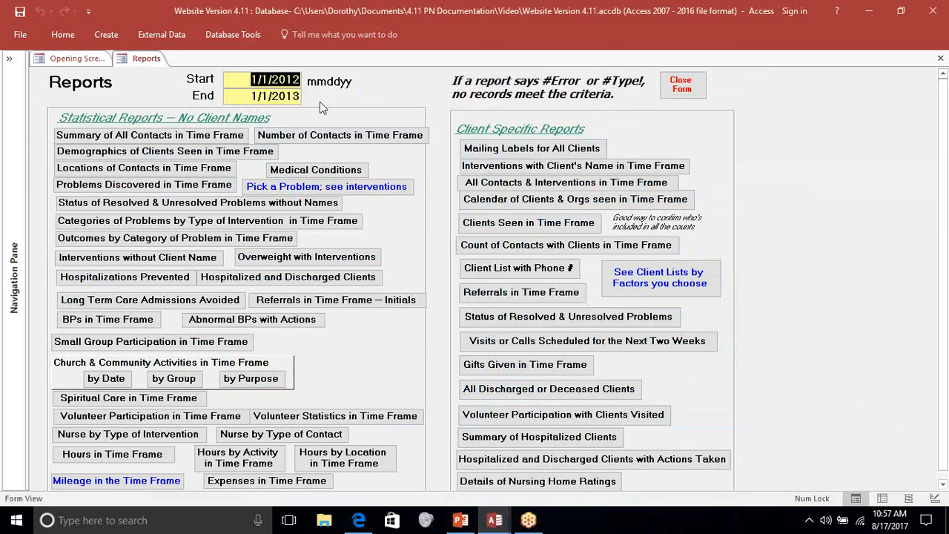
pyautogui.click(300, 96)
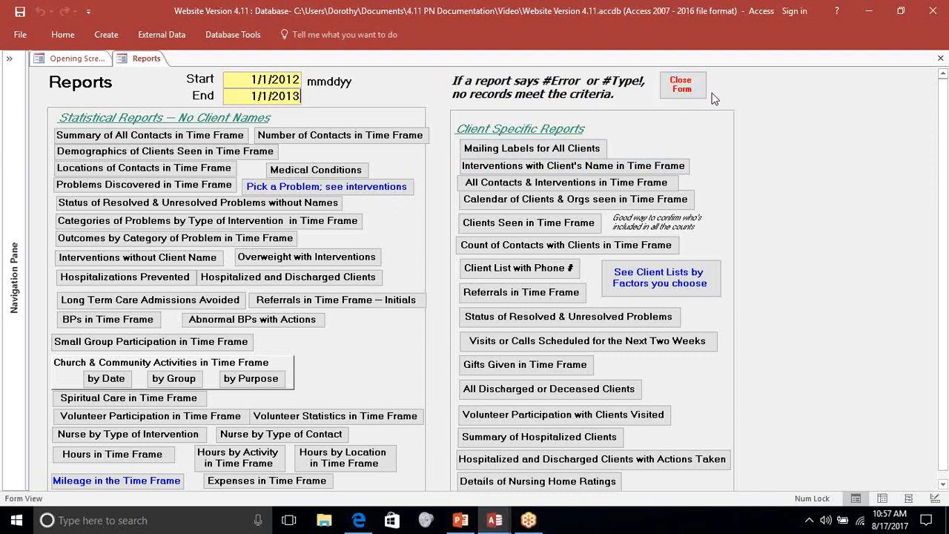
pyautogui.click(684, 86)
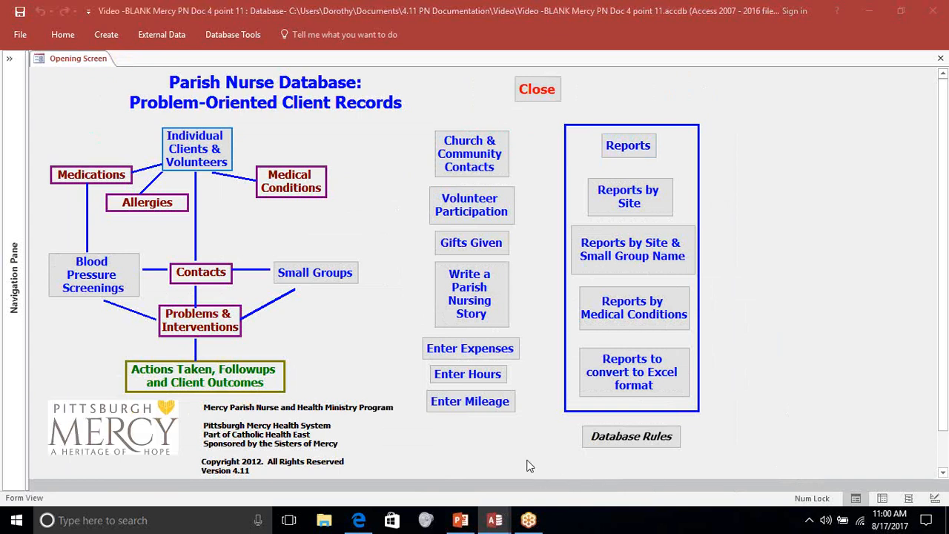
# - Open the Individual Clients & Volunteers form and review its Medications and Medical Conditions sections
pyautogui.click(212, 154)
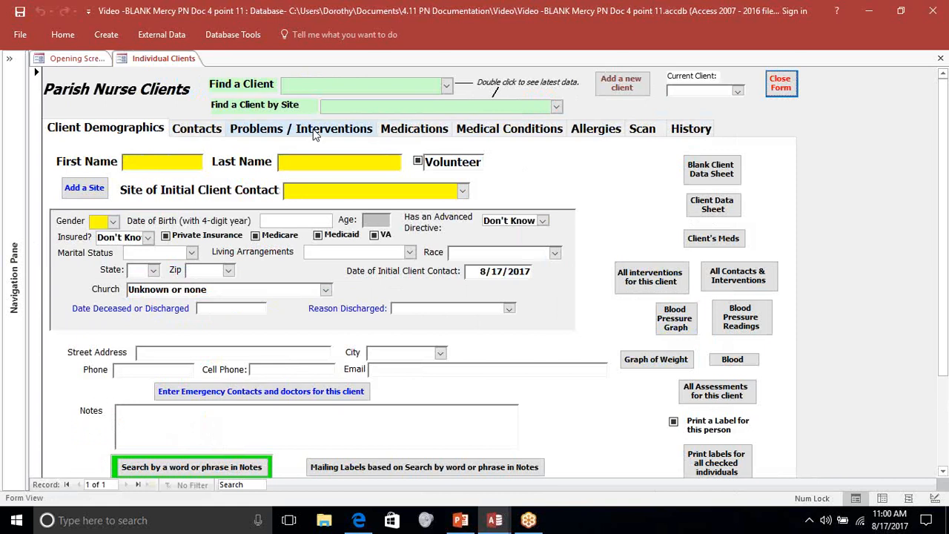
pyautogui.click(406, 133)
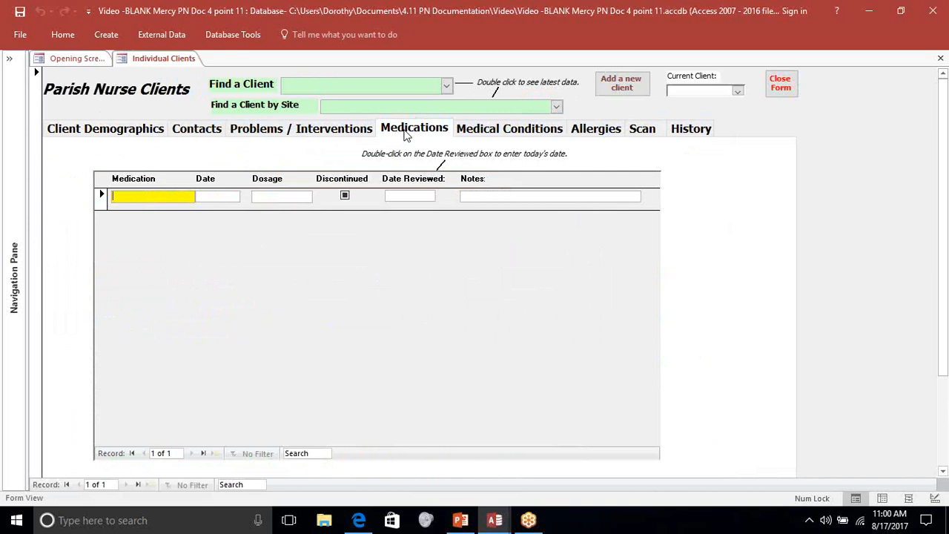
pyautogui.click(488, 132)
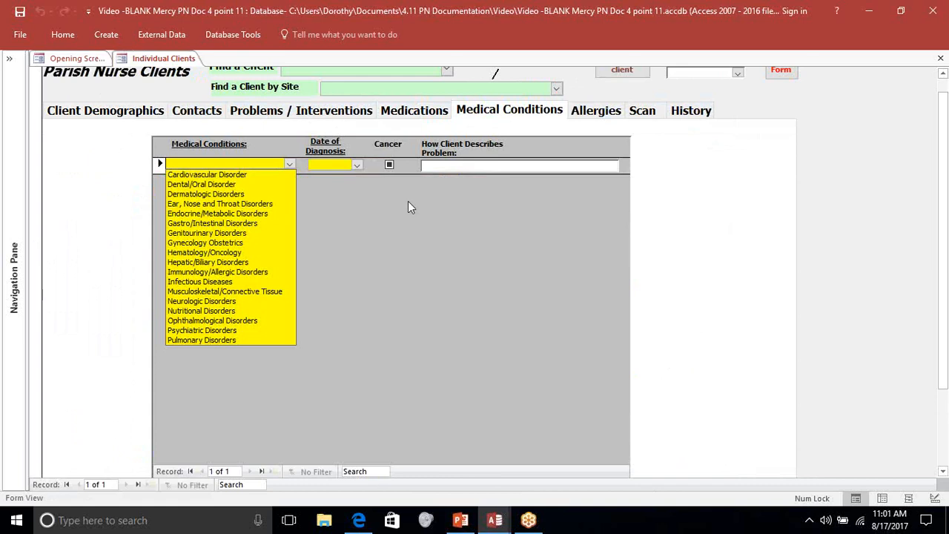
# - Try to record Cardiovascular Disorder as a medical condition without a client entered, and discard the entry
pyautogui.click(241, 175)
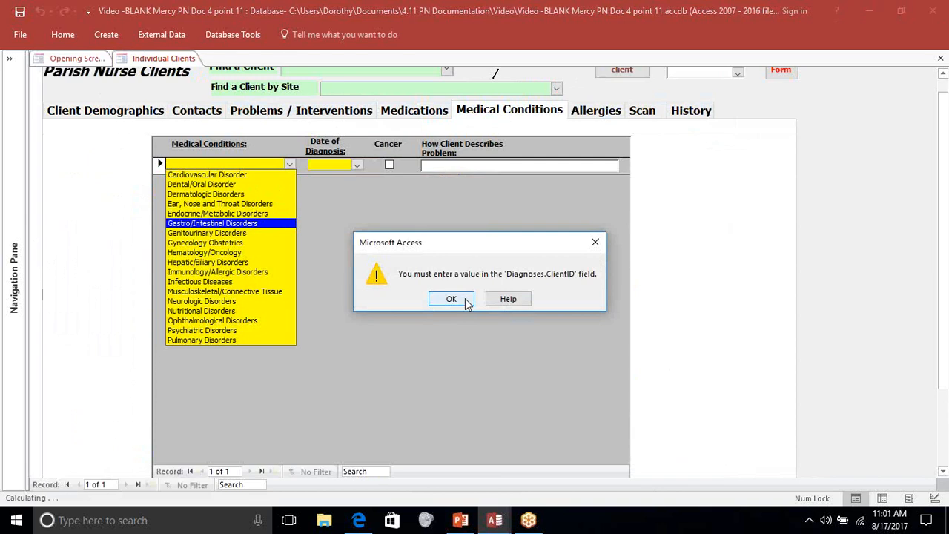
pyautogui.click(452, 299)
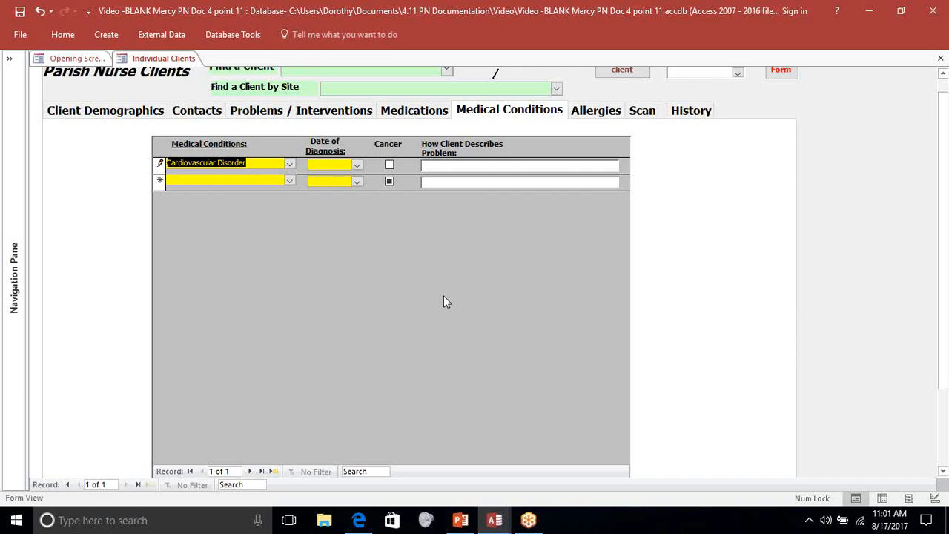
pyautogui.press('Escape')
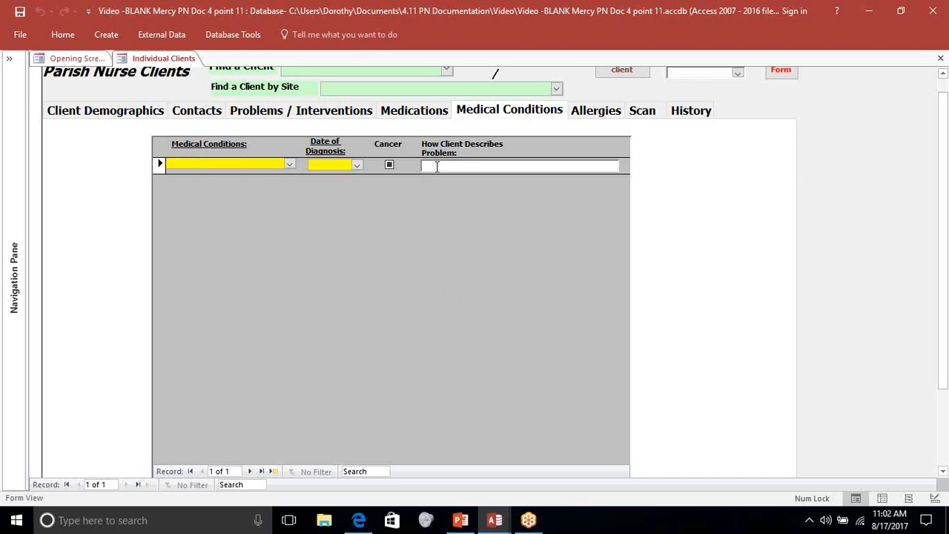
# - Review the client form's Allergies, Scan and History sections, and close the form
pyautogui.click(598, 112)
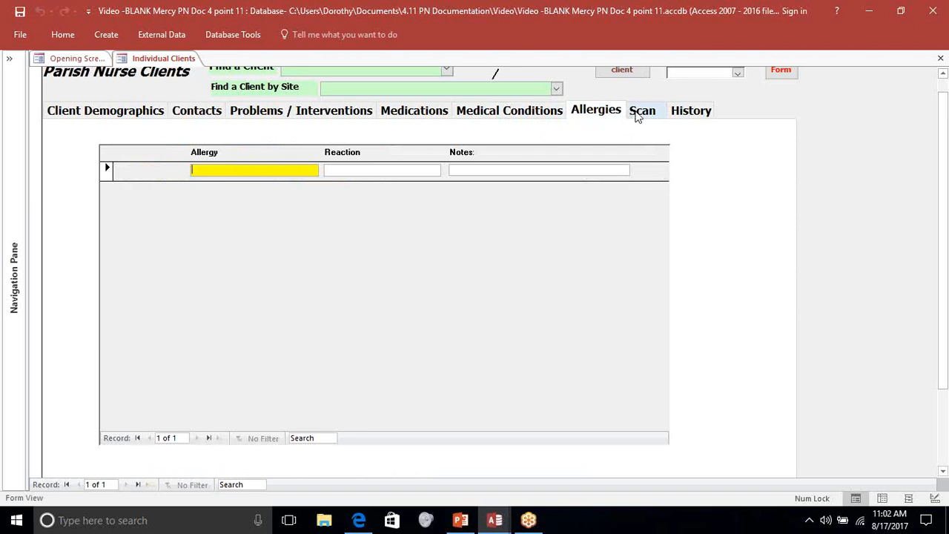
pyautogui.click(636, 113)
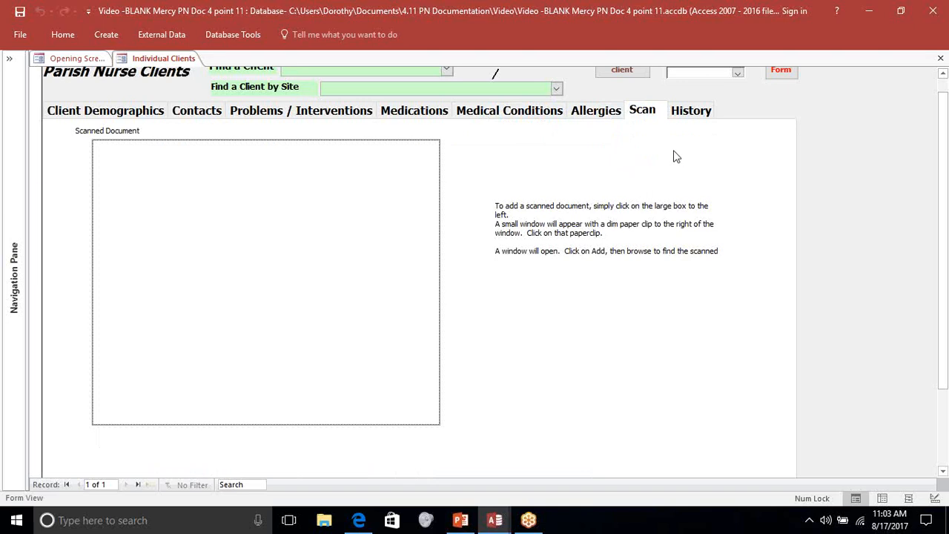
pyautogui.click(688, 117)
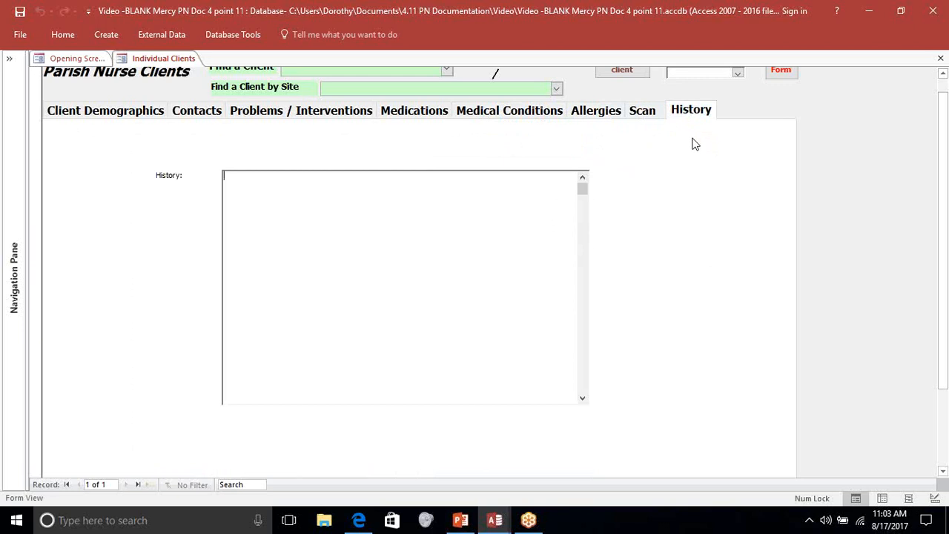
pyautogui.click(784, 76)
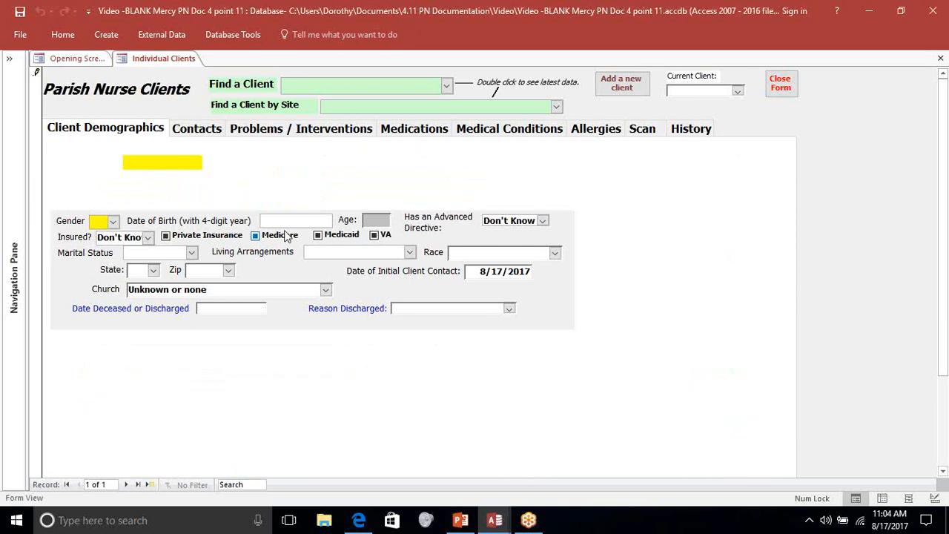
# - Enter the client's first and last name in the demographics, and try the Volunteer option before clearing it
pyautogui.write('Jane')
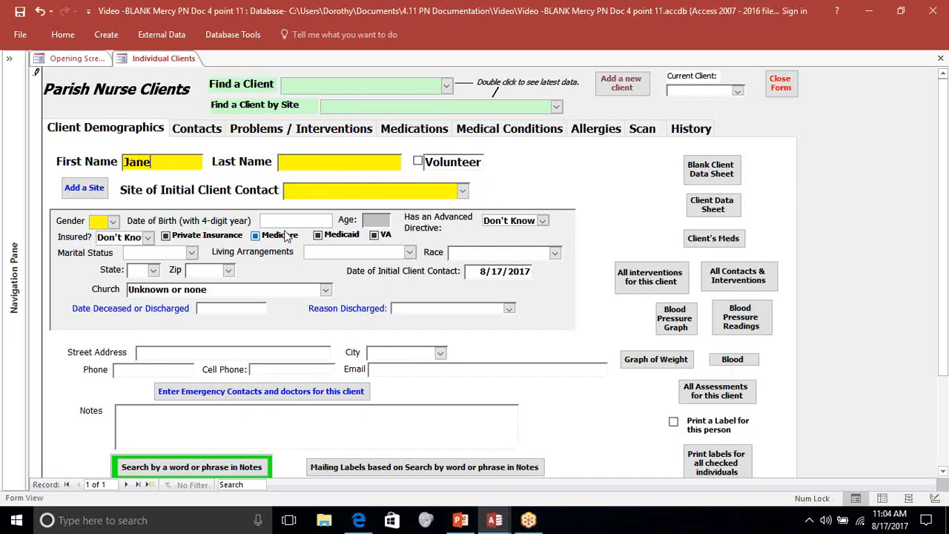
pyautogui.press('Tab')
pyautogui.write('Doe')
pyautogui.click(418, 162)
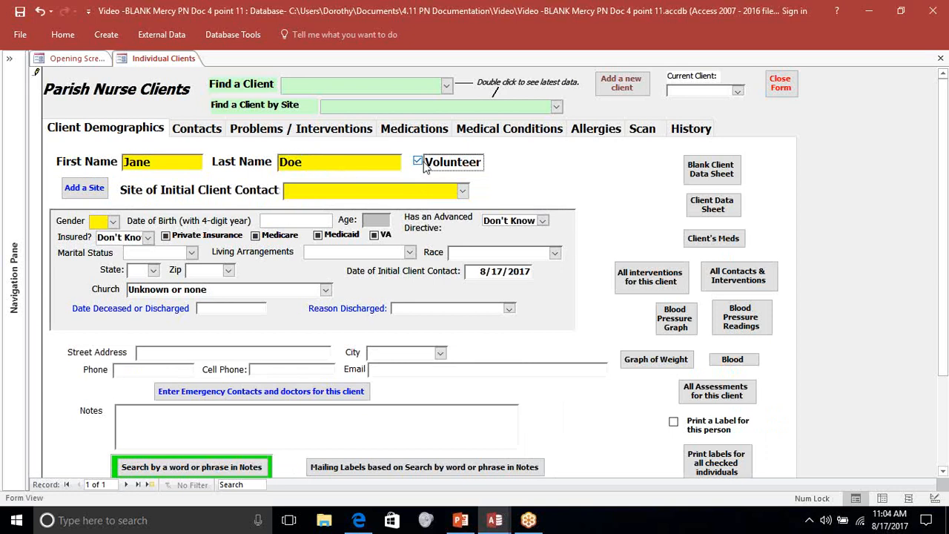
pyautogui.click(420, 163)
# - Review the Add a Client Site form with its abbreviation and site name fields, and close it without adding a site
pyautogui.click(93, 192)
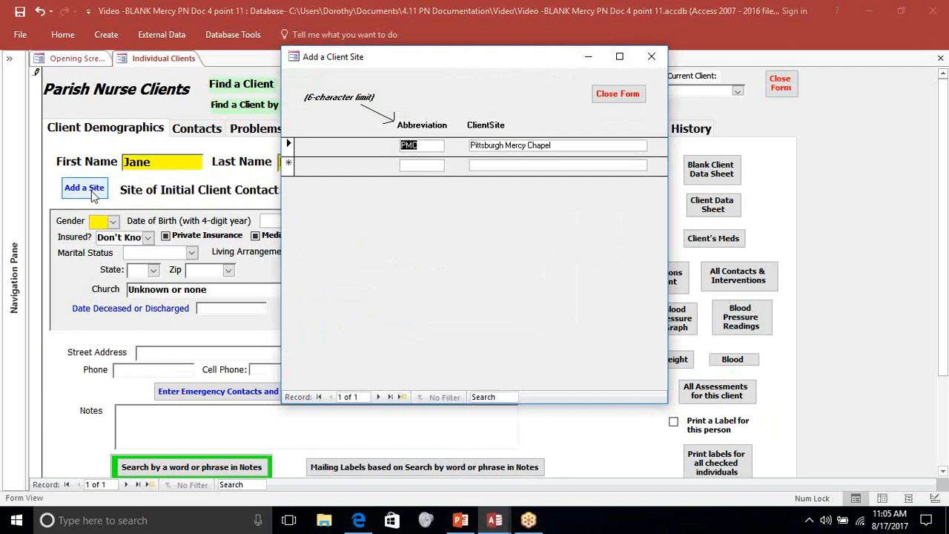
pyautogui.click(427, 167)
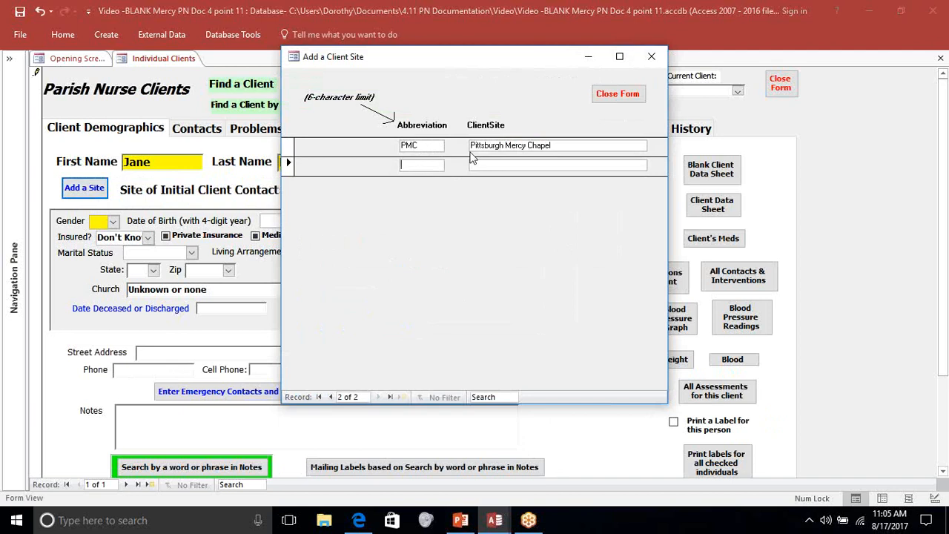
pyautogui.click(615, 95)
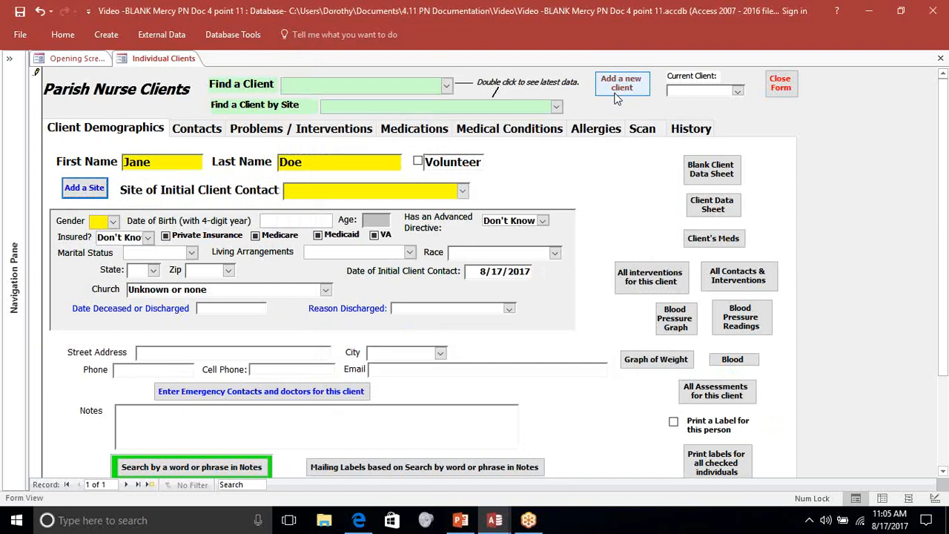
# - Set the client's site of initial contact to PMC (Pittsburgh Mercy Chapel) and the gender to F
pyautogui.click(399, 190)
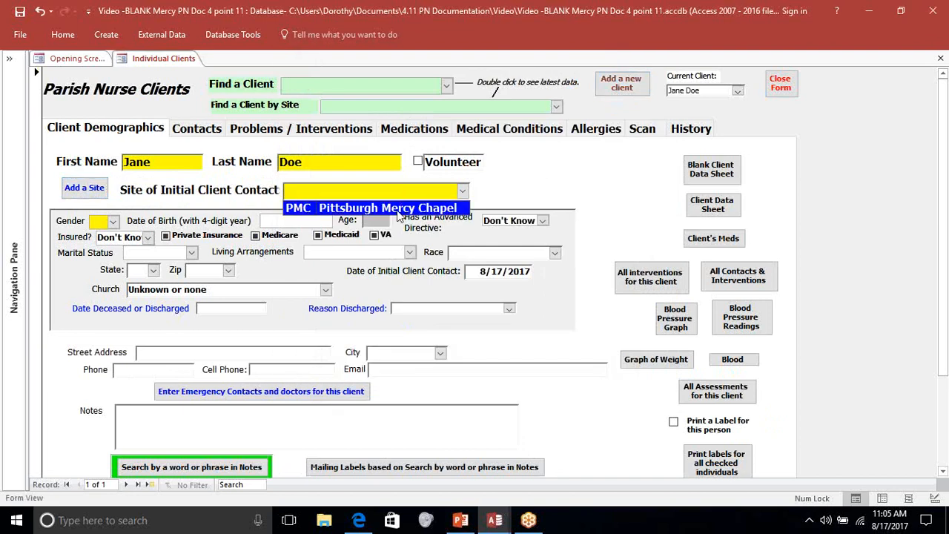
pyautogui.click(399, 209)
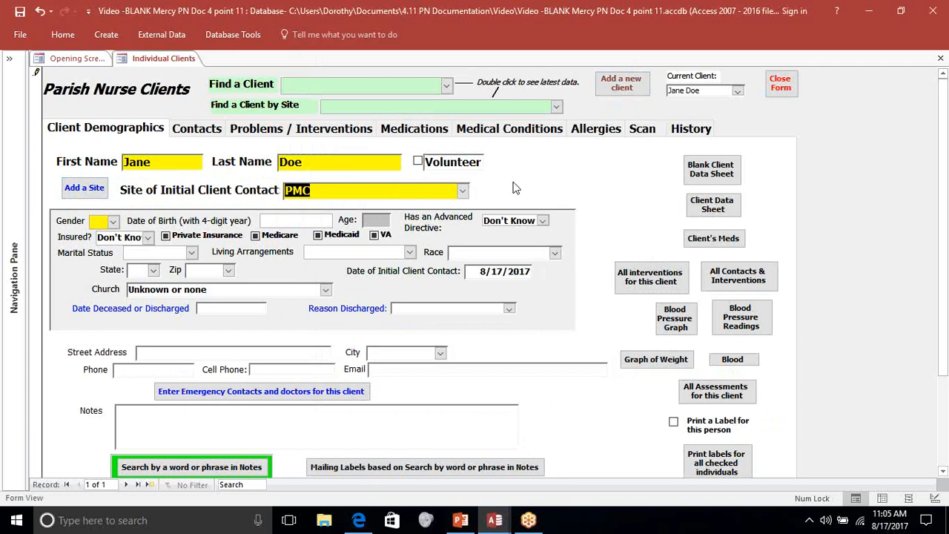
pyautogui.click(114, 221)
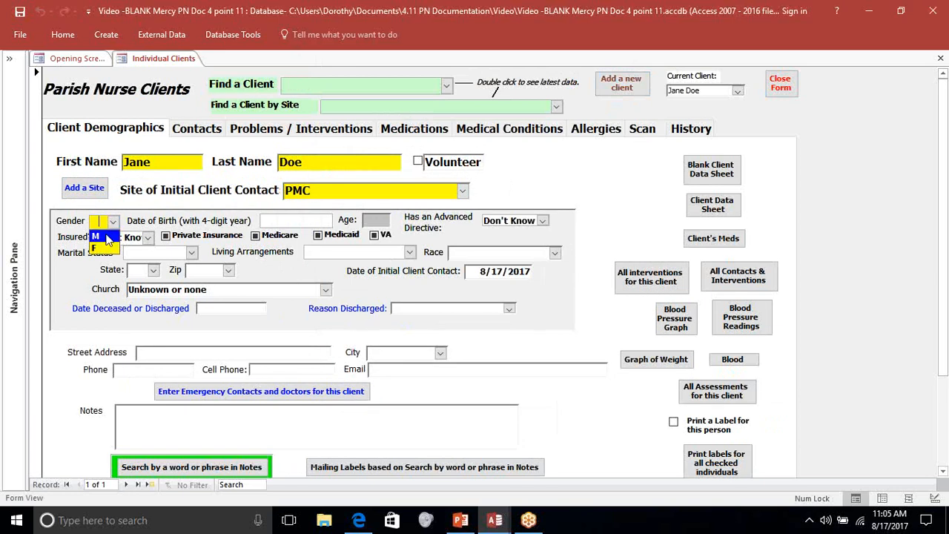
pyautogui.click(106, 250)
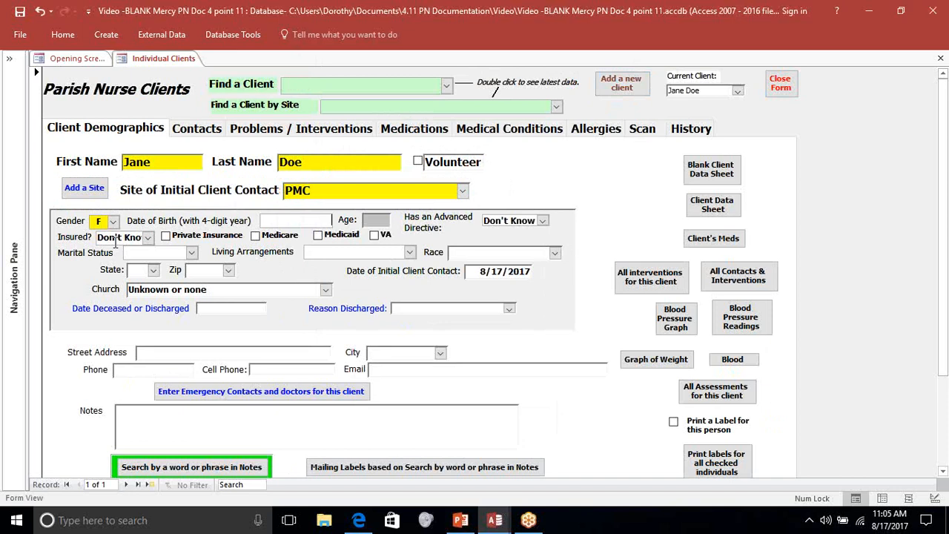
# - Enter the client's date of birth and view the advanced directive choices, keeping Don't Know
pyautogui.press('Tab')
pyautogui.write('08/14/1952')
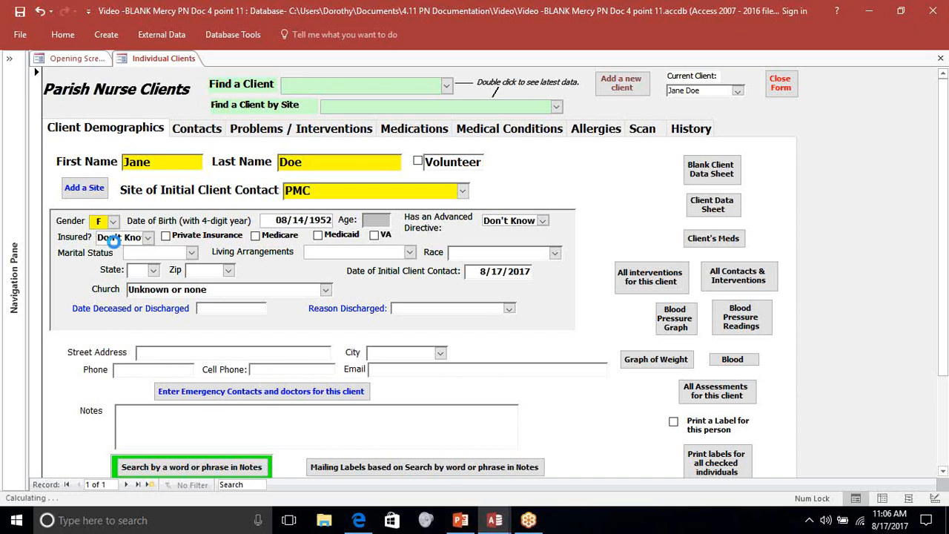
pyautogui.press('Tab')
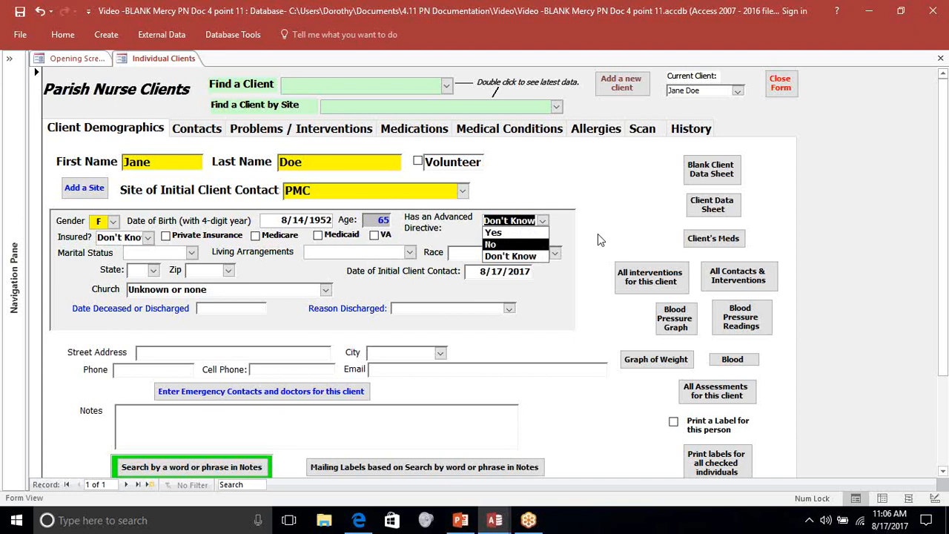
pyautogui.click(571, 314)
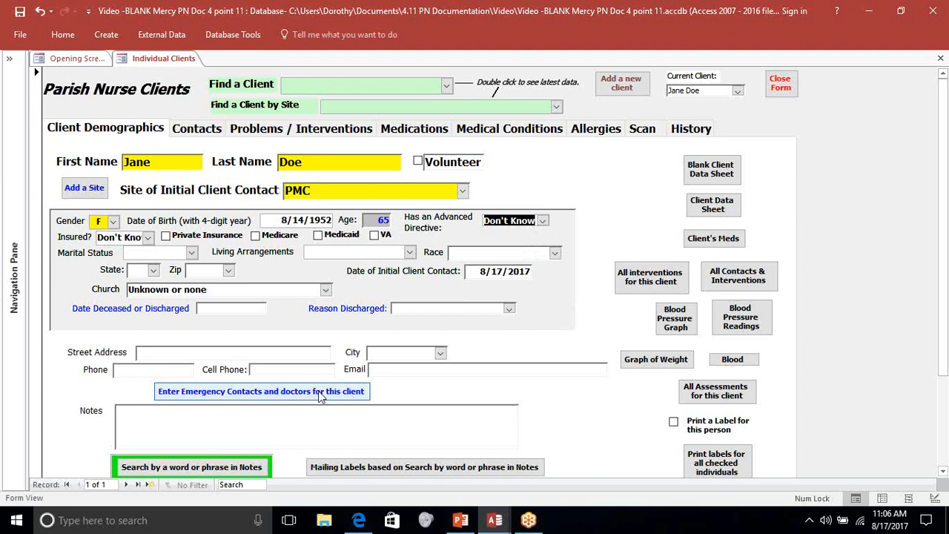
# - Review the client's emergency contacts form and its relationship choices, and close it without adding a contact
pyautogui.click(318, 391)
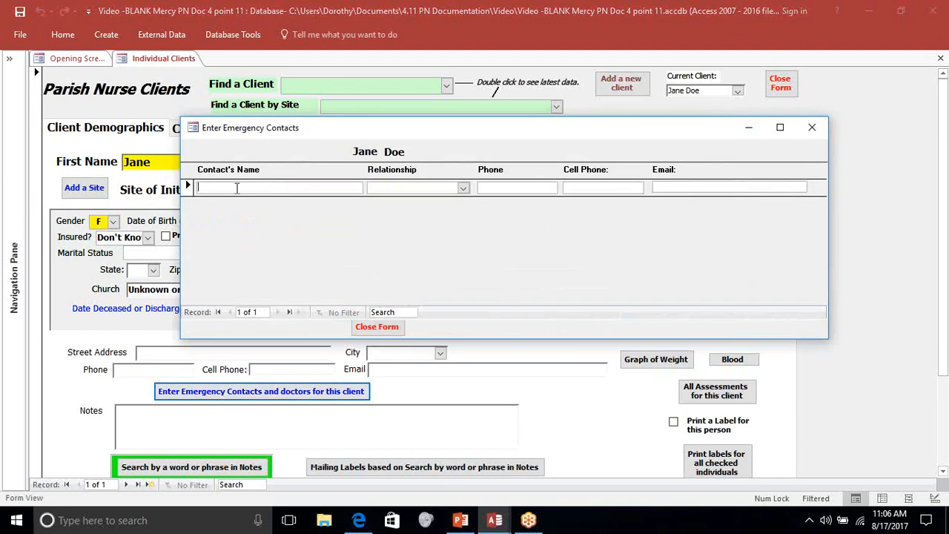
pyautogui.click(464, 188)
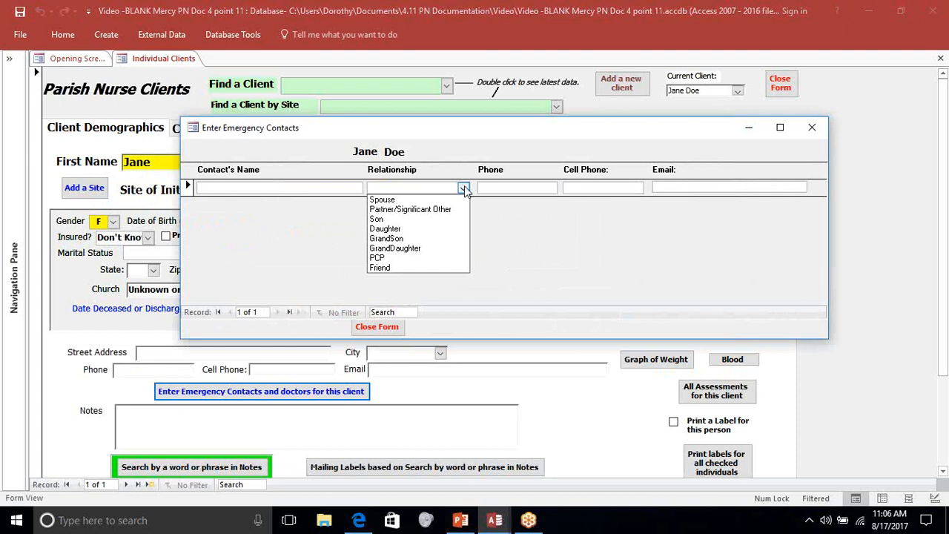
pyautogui.click(484, 220)
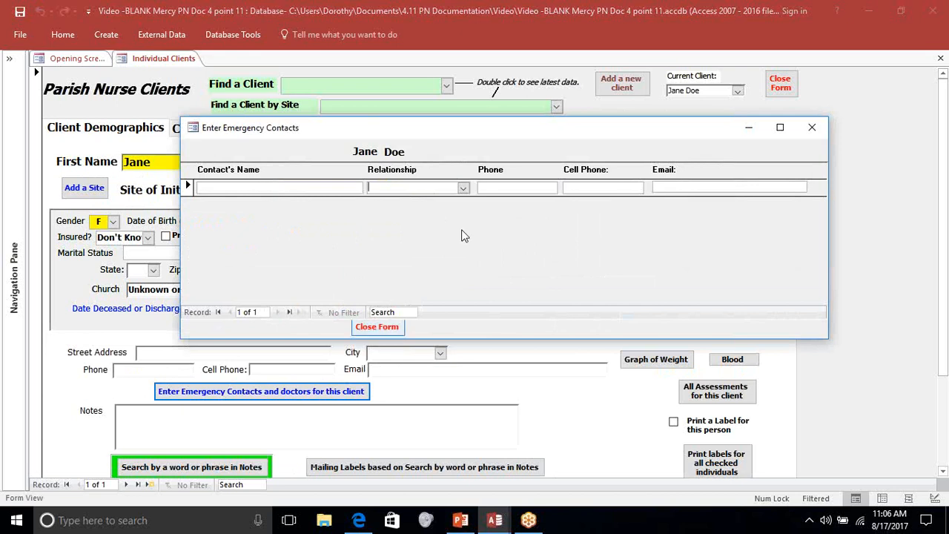
pyautogui.click(374, 328)
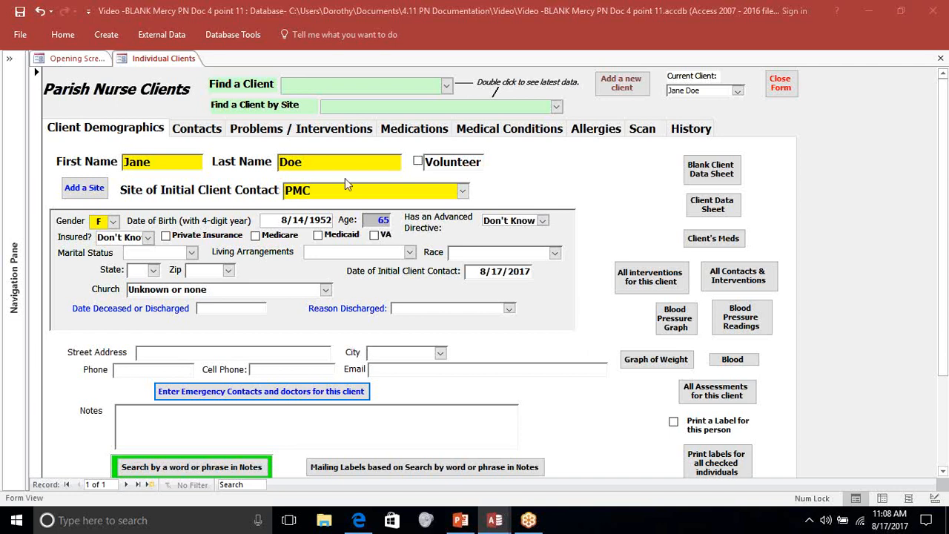
# - Open the client's contacts record and set the date of contact to 8/15/2017
pyautogui.click(194, 129)
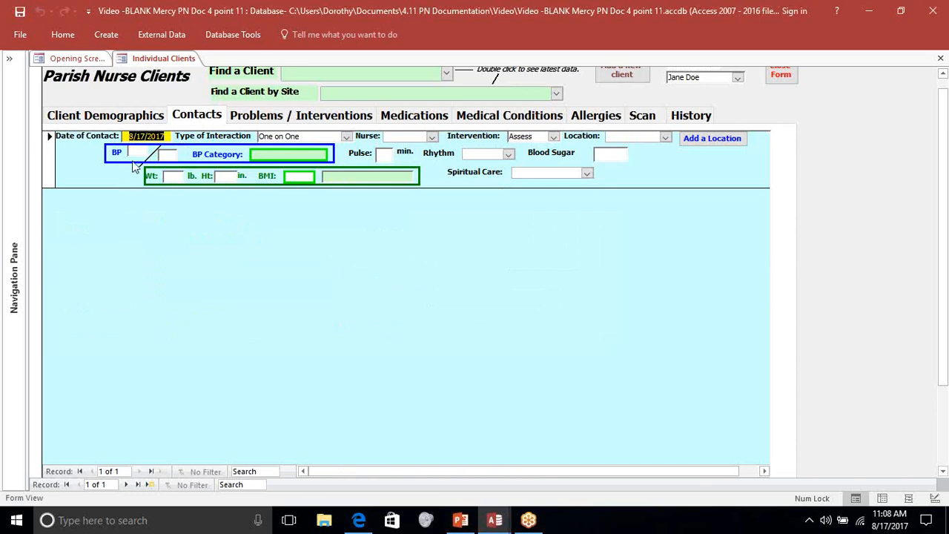
pyautogui.click(169, 137)
pyautogui.press('BackSpace')
pyautogui.press('BackSpace')
pyautogui.press('BackSpace')
pyautogui.press('BackSpace')
pyautogui.press('BackSpace')
pyautogui.press('BackSpace')
pyautogui.press('BackSpace')
pyautogui.press('BackSpace')
pyautogui.press('BackSpace')
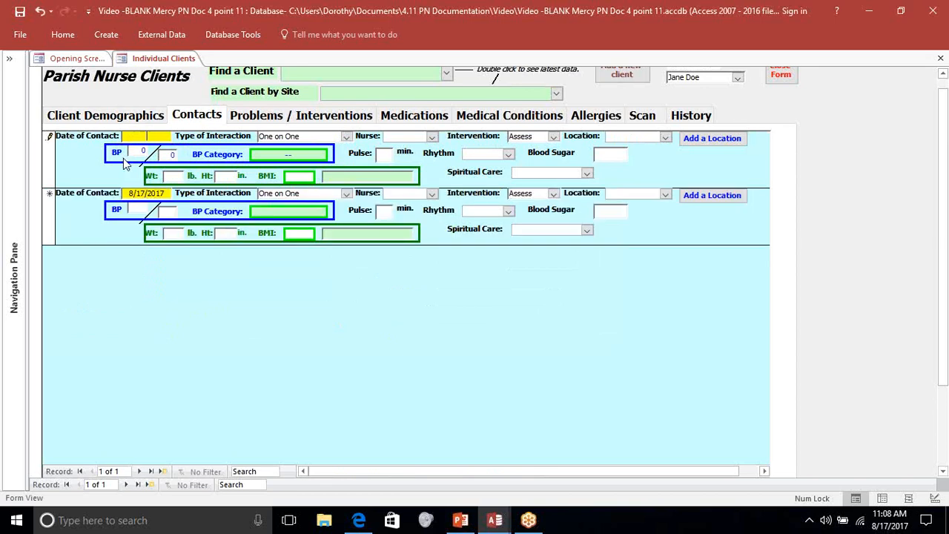
pyautogui.write('081517')
pyautogui.press('Tab')
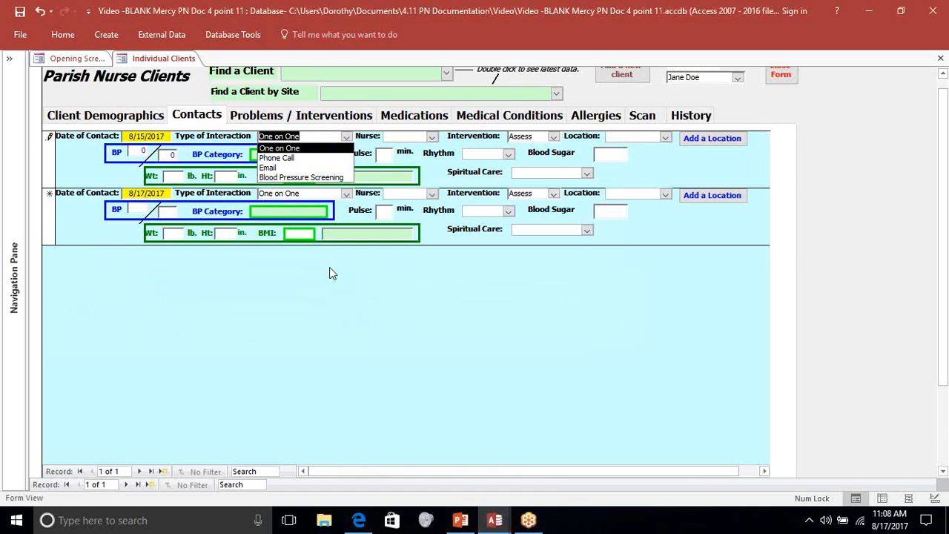
# - Keep One on One as the contact's type of interaction and select the nurse who made the contact
pyautogui.click(311, 137)
pyautogui.press('Tab')
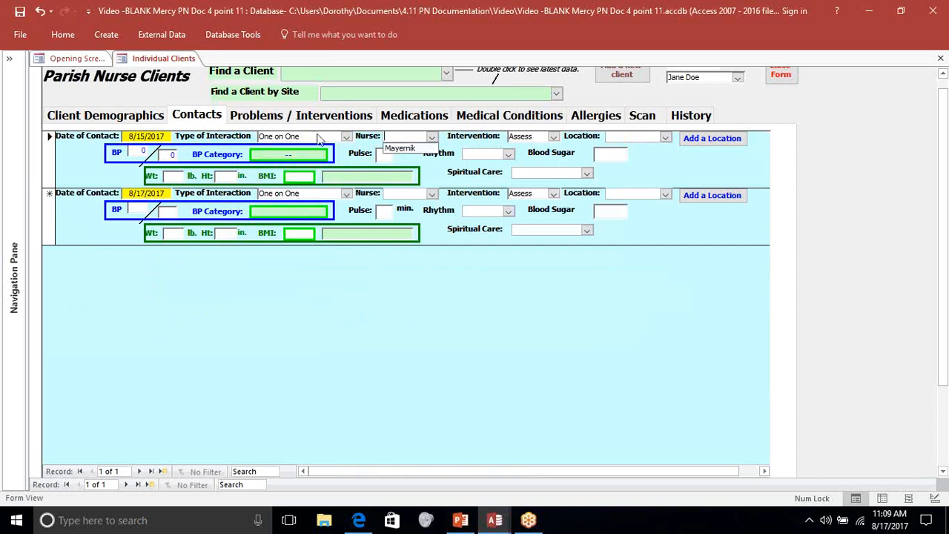
pyautogui.click(400, 149)
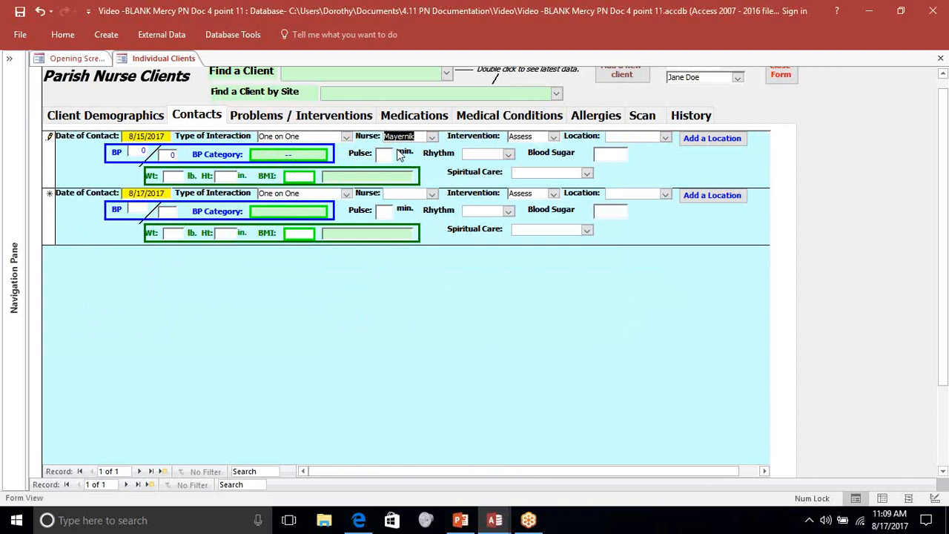
# - Review the contact's intervention choices, keeping Assess, and set the location to Church
pyautogui.press('Tab')
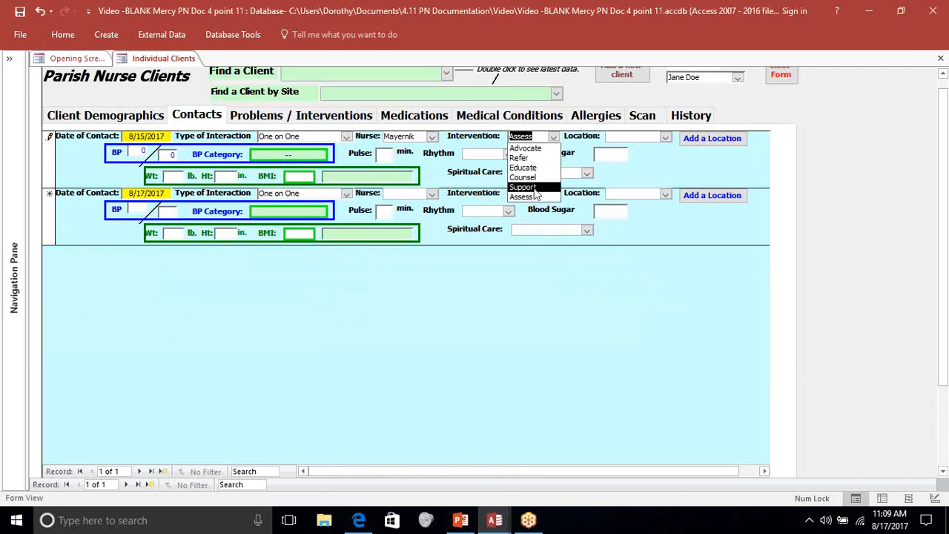
pyautogui.click(537, 141)
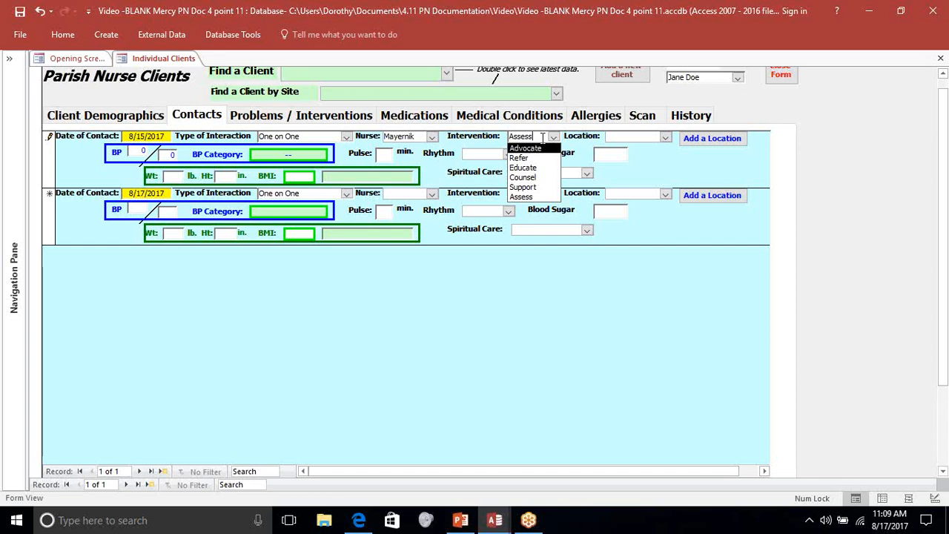
pyautogui.press('Tab')
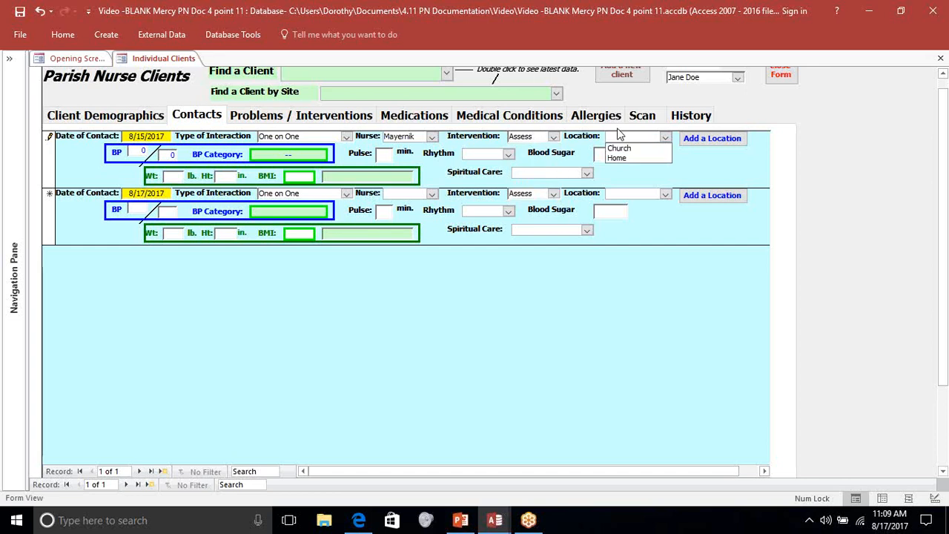
pyautogui.click(620, 150)
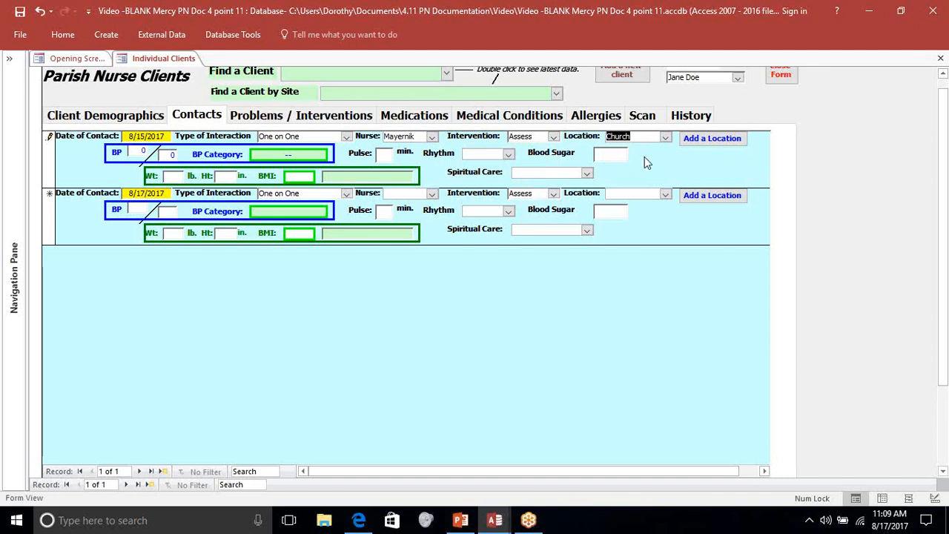
pyautogui.press('Tab')
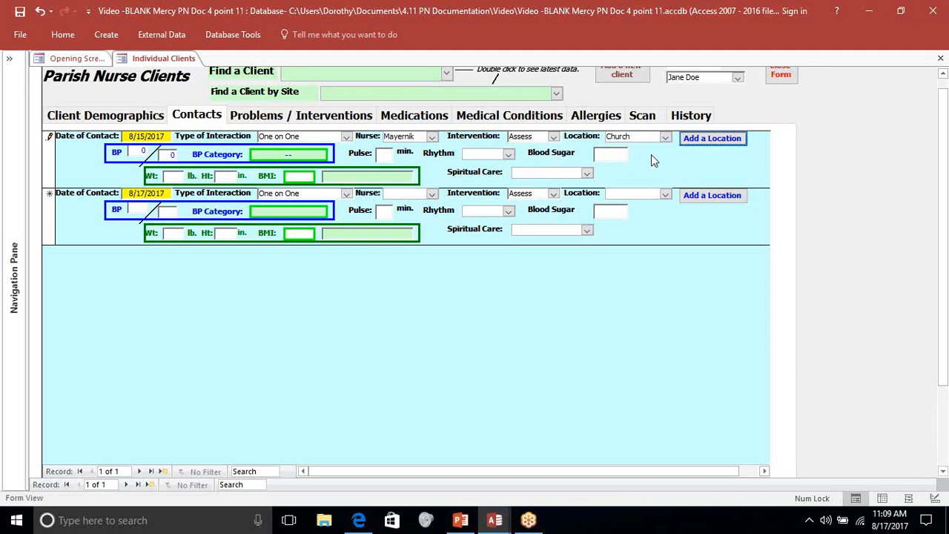
# - Add Food Pantry as a new contact location and check the contact's location choices, keeping Church
pyautogui.click(697, 139)
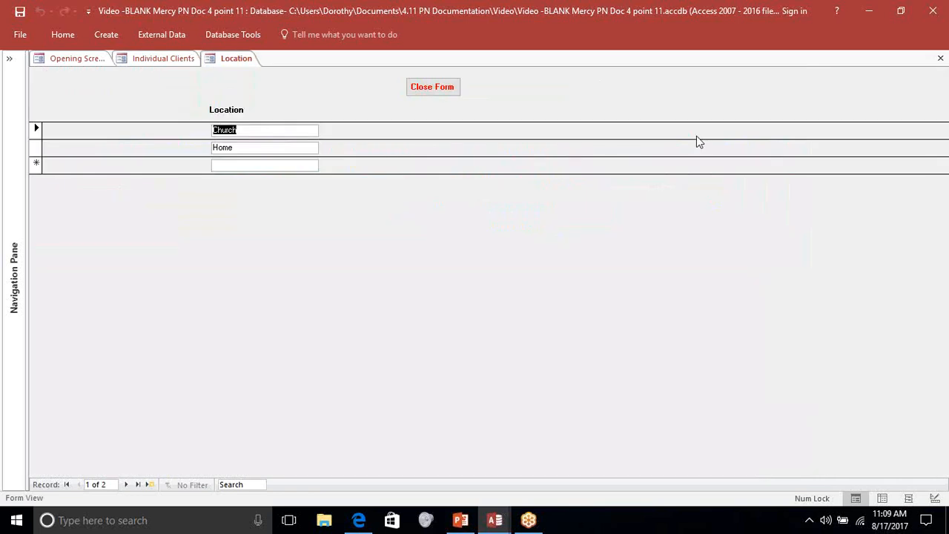
pyautogui.click(227, 166)
pyautogui.write('Fo')
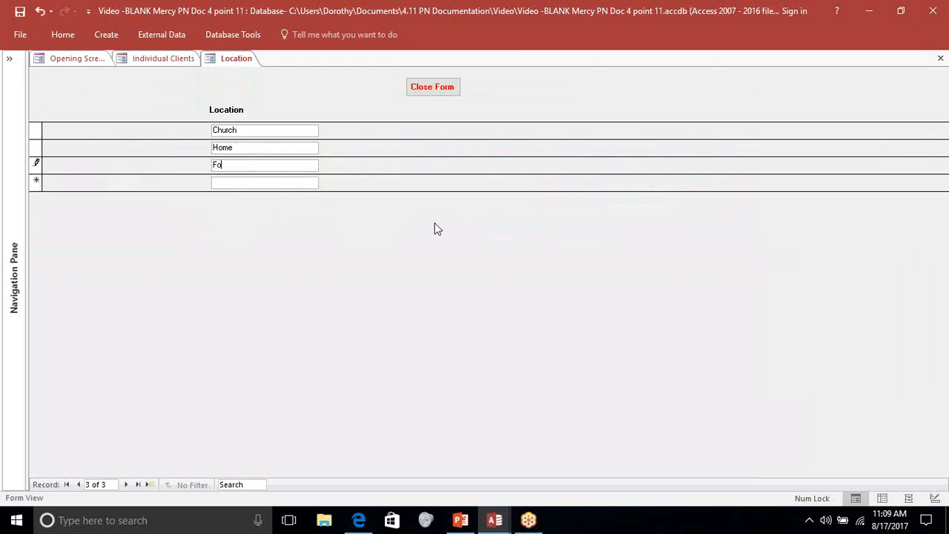
pyautogui.write('od Pantry')
pyautogui.click(441, 91)
pyautogui.click(665, 137)
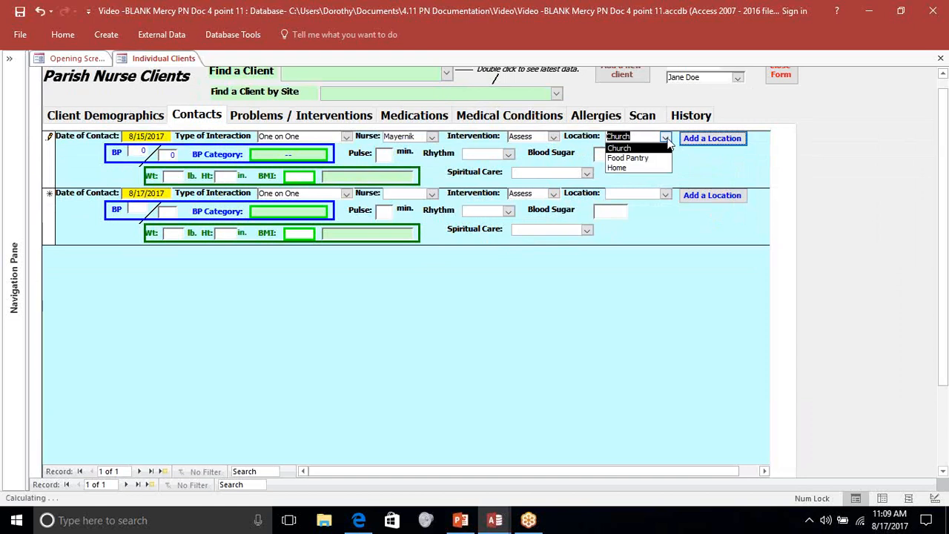
pyautogui.click(665, 138)
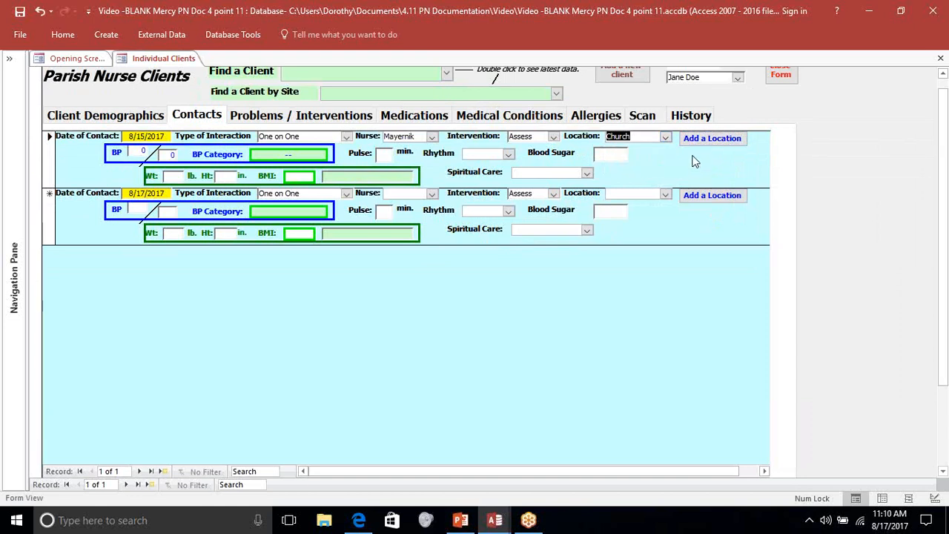
pyautogui.click(649, 136)
# - Enter a blood pressure of 240 over 120 for the 8/15/2017 contact and go to its BP category
pyautogui.click(147, 151)
pyautogui.write('240')
pyautogui.press('Tab')
pyautogui.write('120')
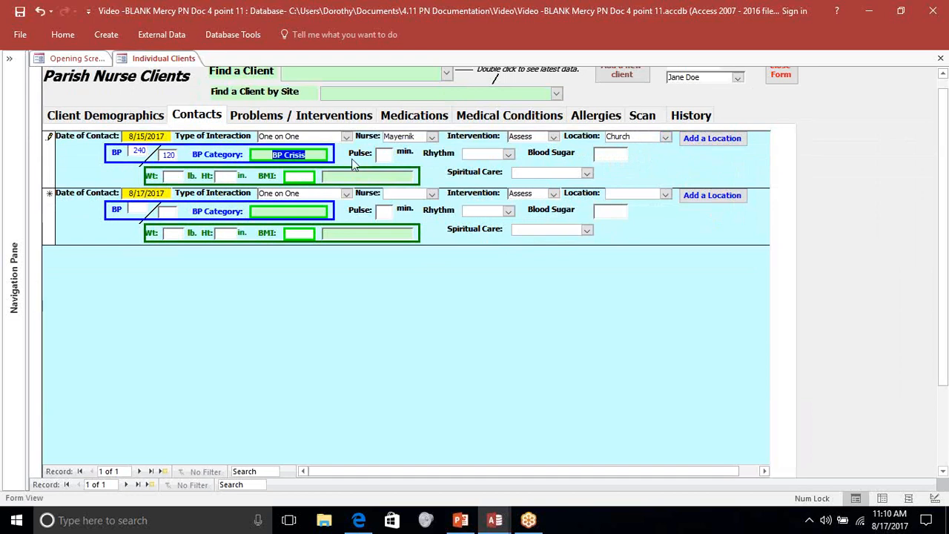
pyautogui.click(322, 154)
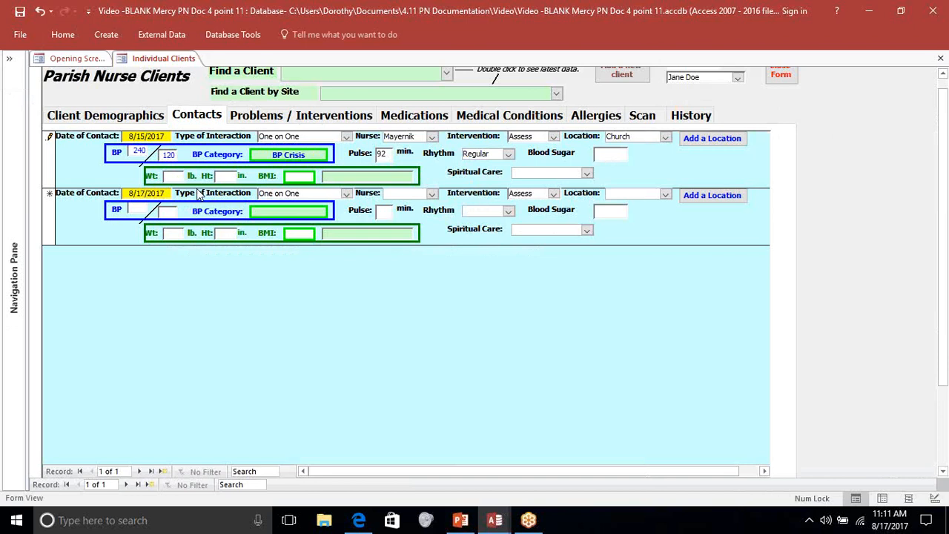
# - Enter a weight of 170 lb and a height of 67 in for the 8/15/2017 contact
pyautogui.write('170')
pyautogui.write('67')
pyautogui.press('Tab')
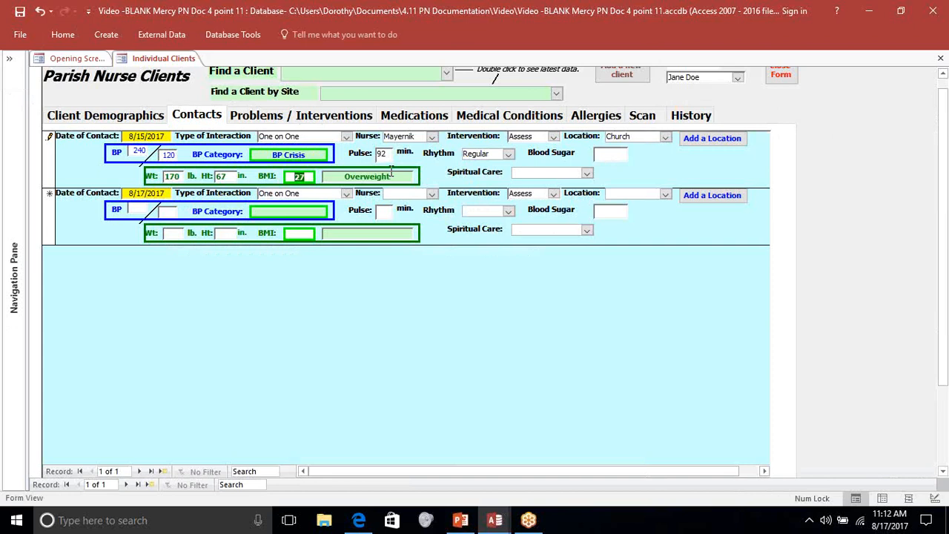
# - View the BMI chart for the 8/15/2017 contact, examine its BMI values by weight and height, and close the preview
pyautogui.doubleClick(311, 181)
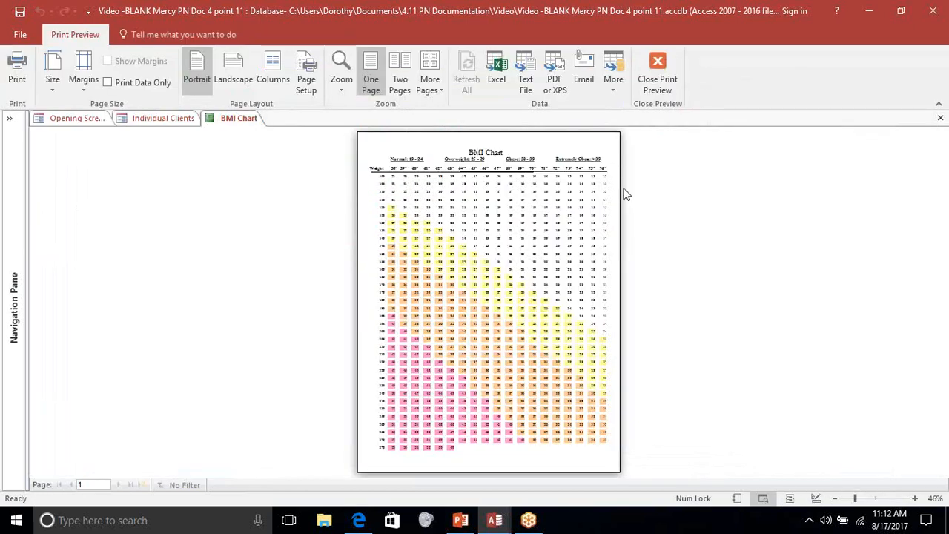
pyautogui.click(598, 205)
pyautogui.scroll(3, 593, 202)
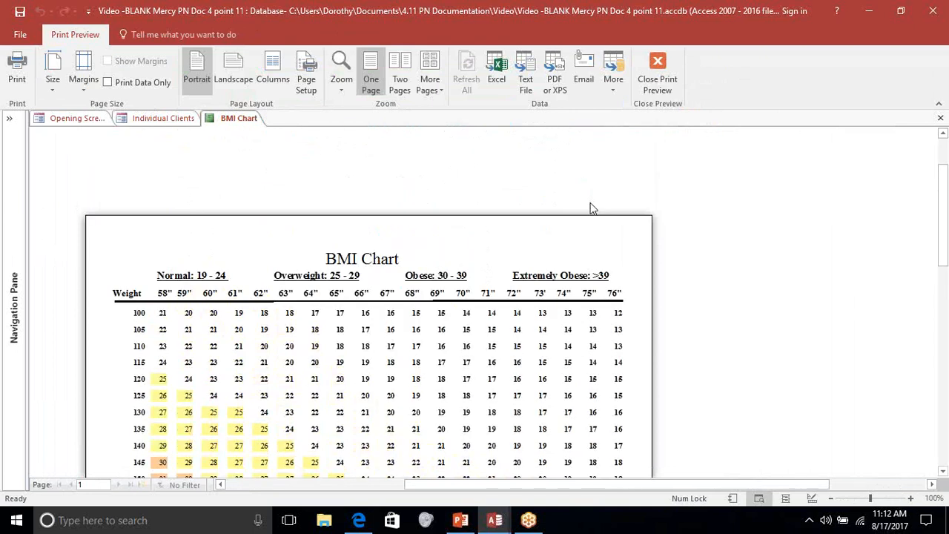
pyautogui.scroll(-2, 585, 220)
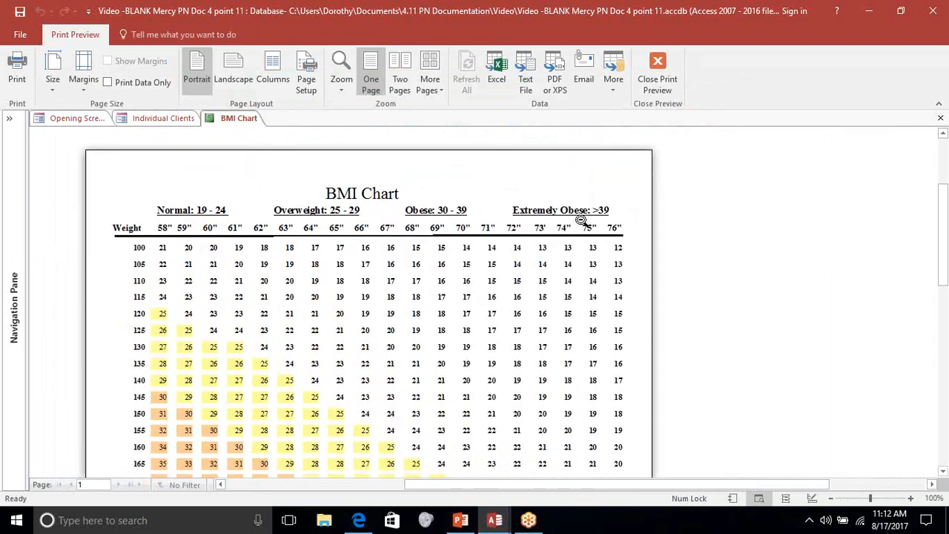
pyautogui.scroll(-1, 582, 221)
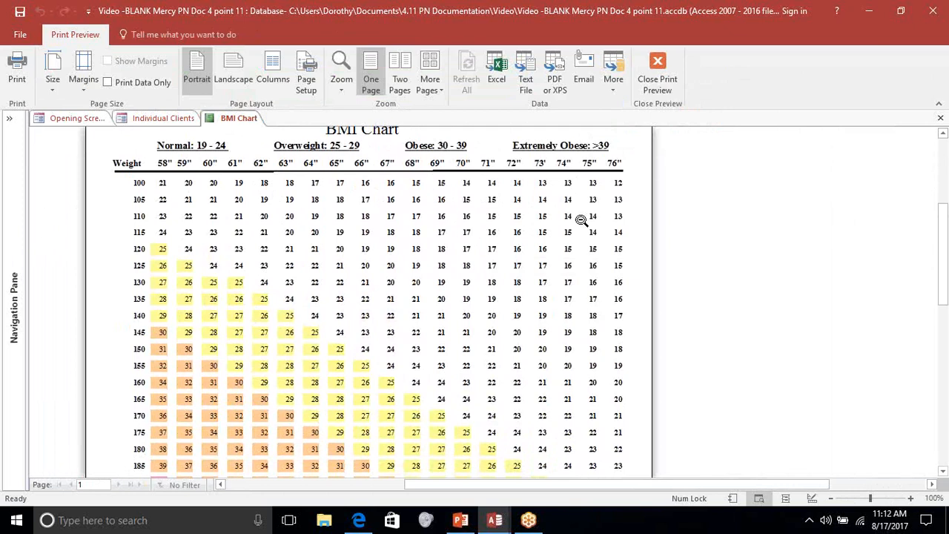
pyautogui.scroll(-1, 582, 220)
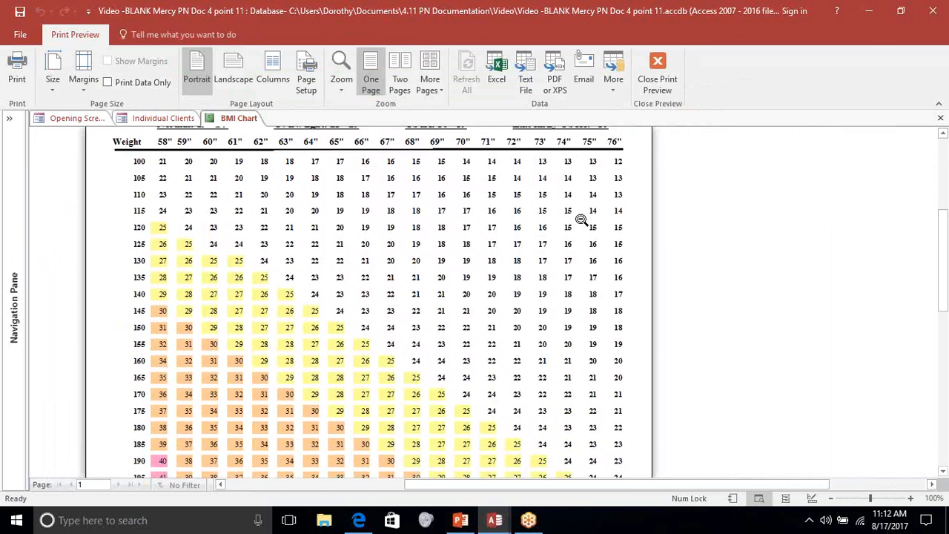
pyautogui.scroll(1, 377, 397)
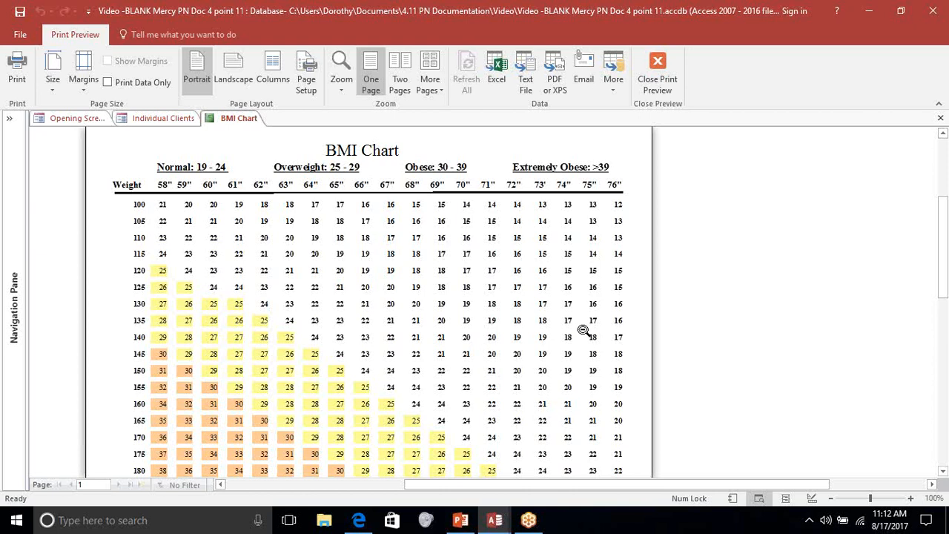
pyautogui.click(657, 67)
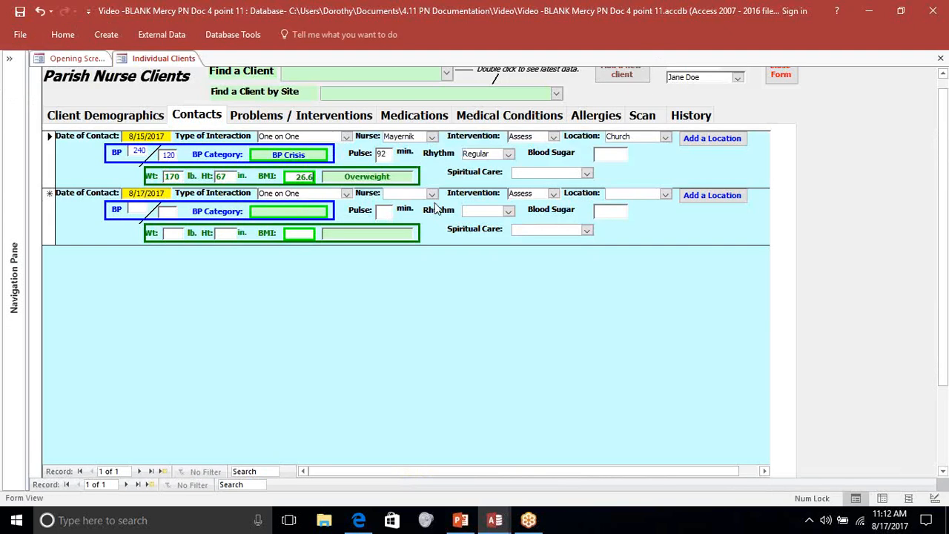
# - Set the spiritual care of the 8/15/2017 contact to Blessing and move on to the next contact record
pyautogui.click(587, 175)
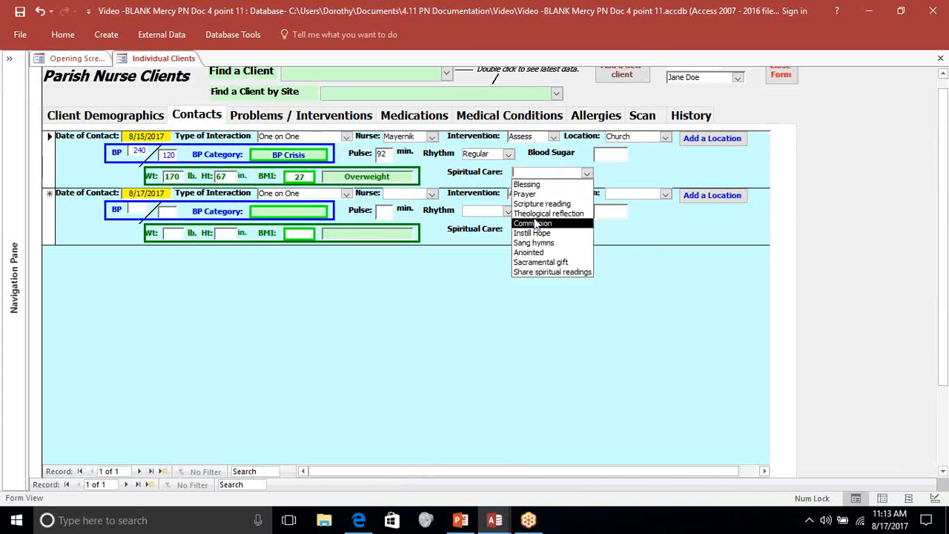
pyautogui.click(532, 184)
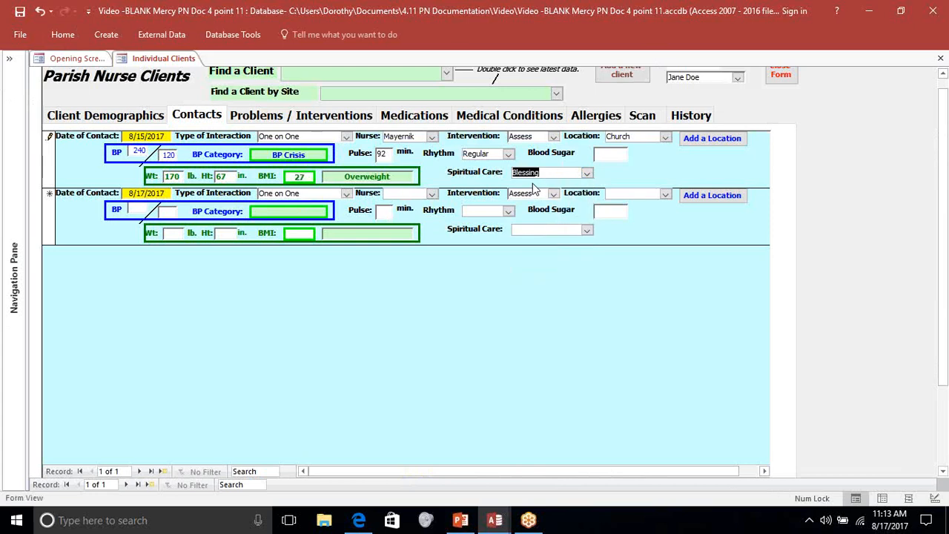
pyautogui.press('Tab')
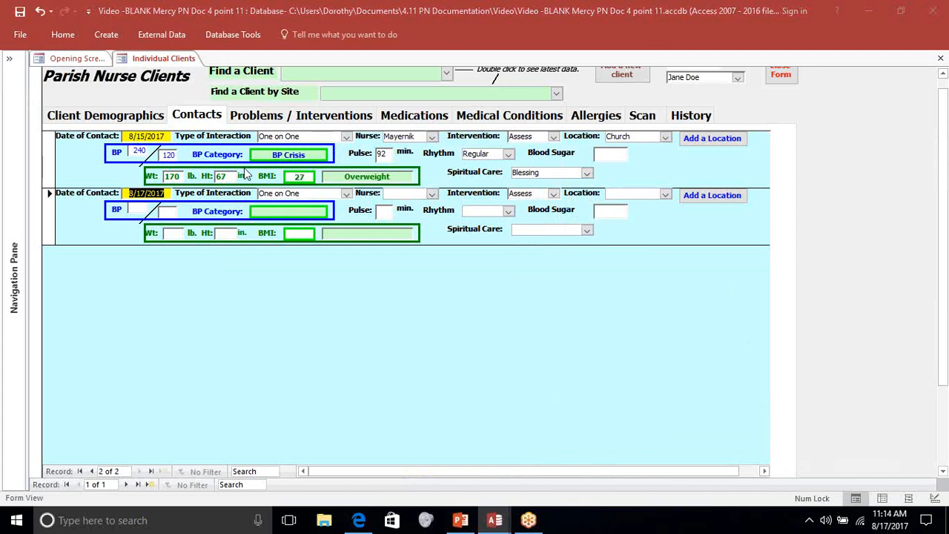
# - Show the client's Problems / Interventions and switch to the PowerPoint slide with the Problem List
pyautogui.click(264, 119)
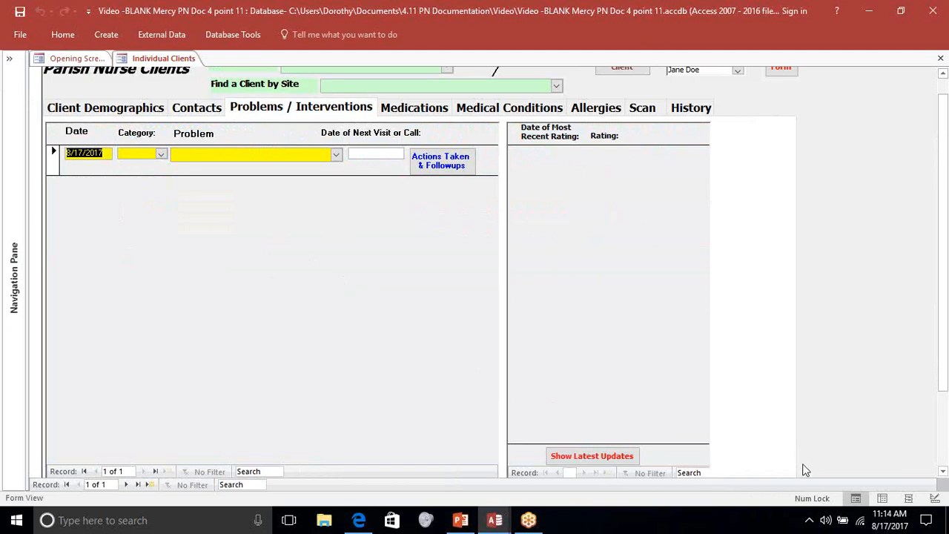
pyautogui.hotkey('alt', 'Tab')
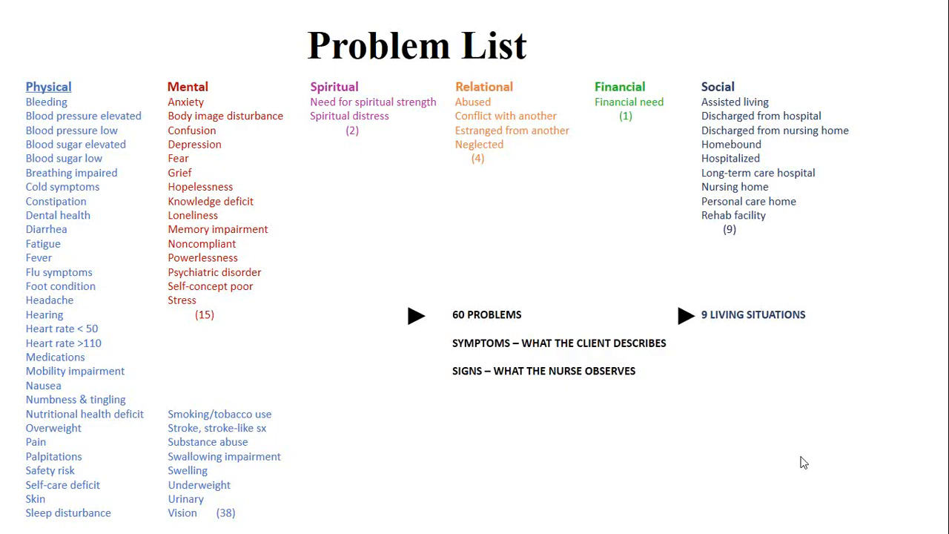
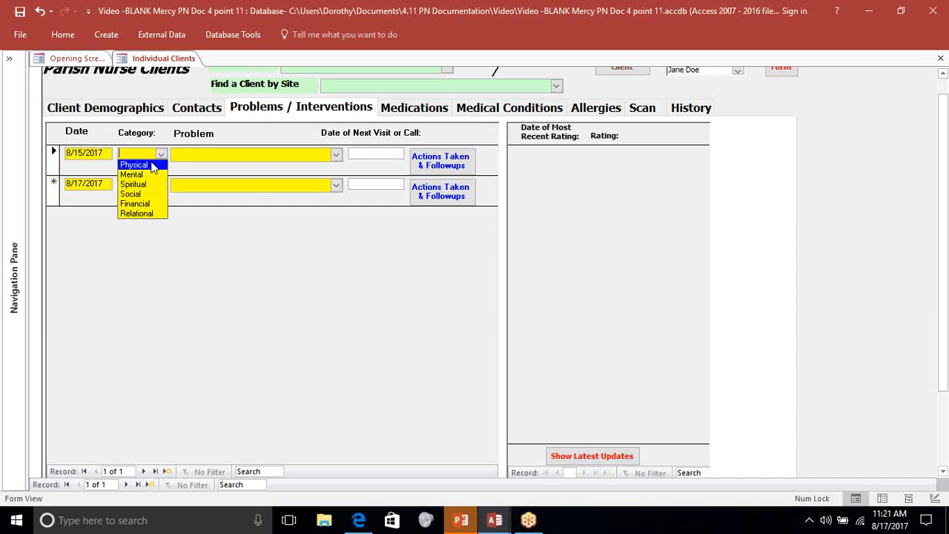
# - Record the 8/15/2017 problem under the Physical category as Blood pressure elevated
pyautogui.click(152, 166)
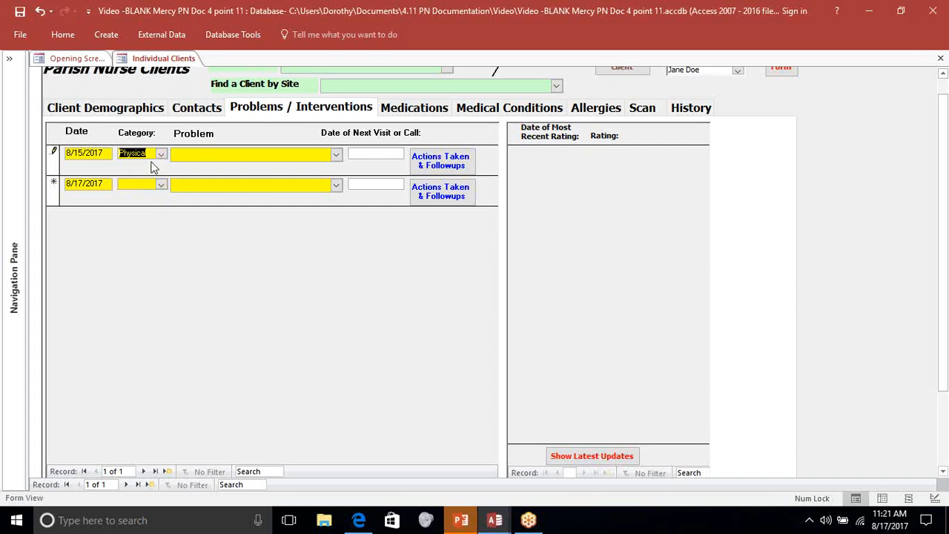
pyautogui.press('Tab')
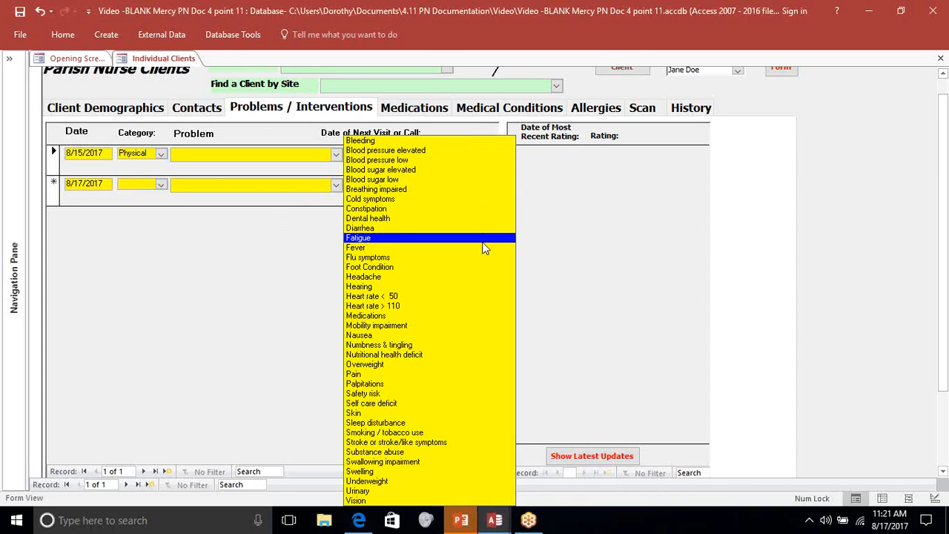
pyautogui.click(436, 150)
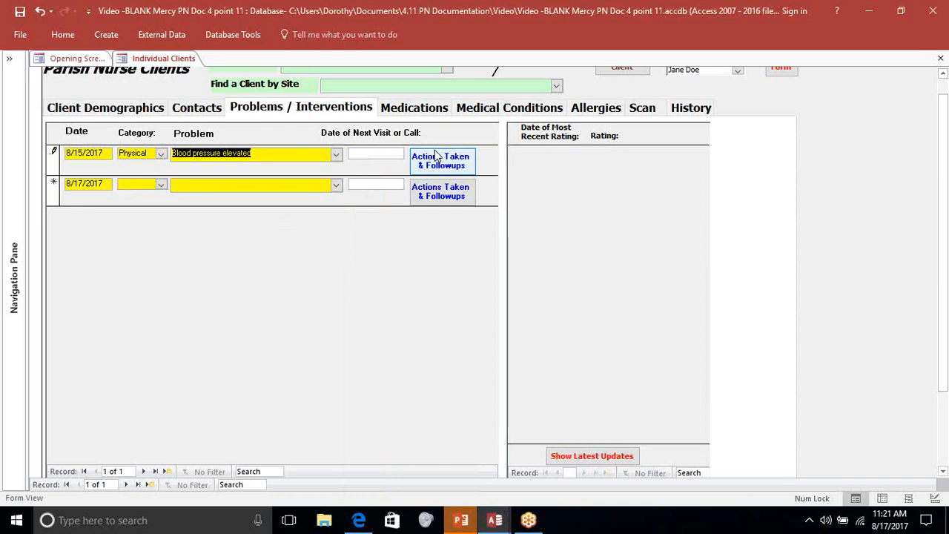
# - Fill in the 8/15/2017 action for Blood pressure elevated with assessment 1 -- Emergency, intervention Advocate, the nurse's name and contact type One on One
pyautogui.click(436, 157)
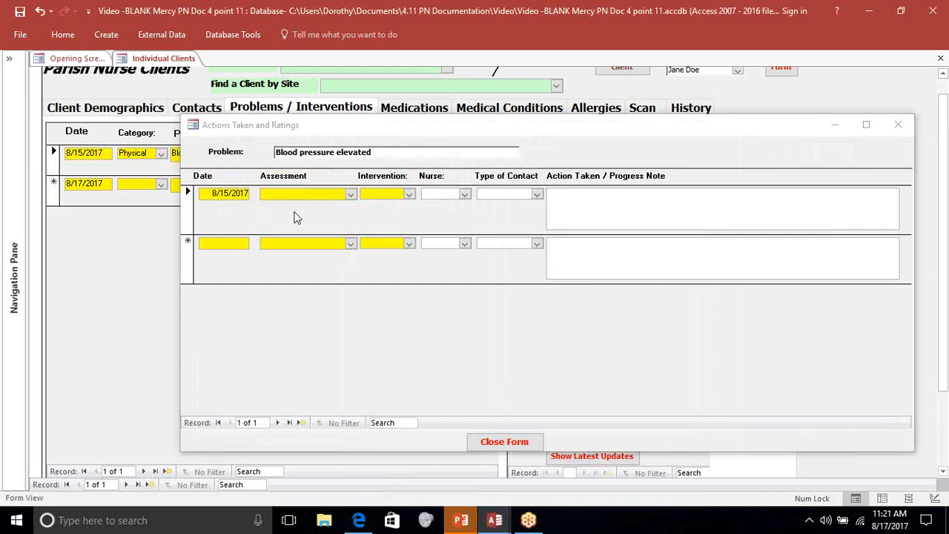
pyautogui.click(351, 194)
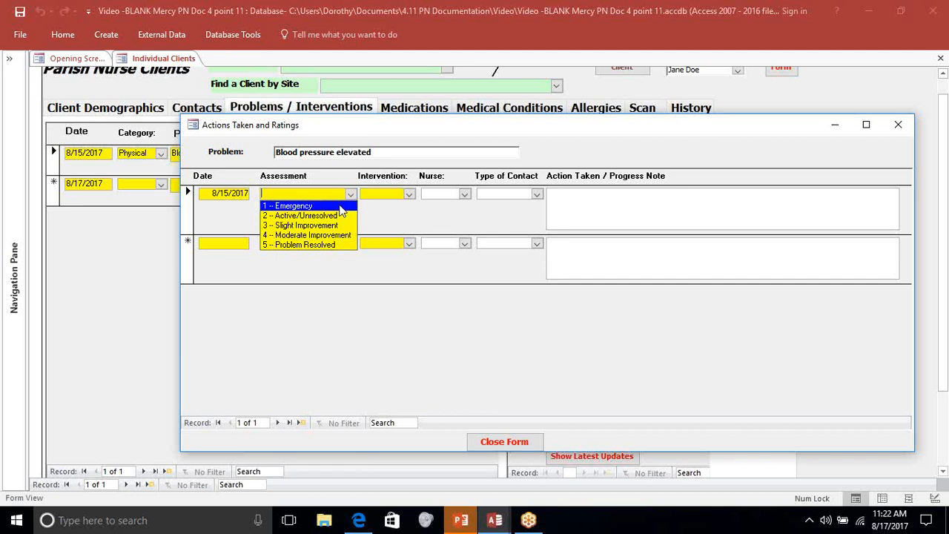
pyautogui.click(339, 207)
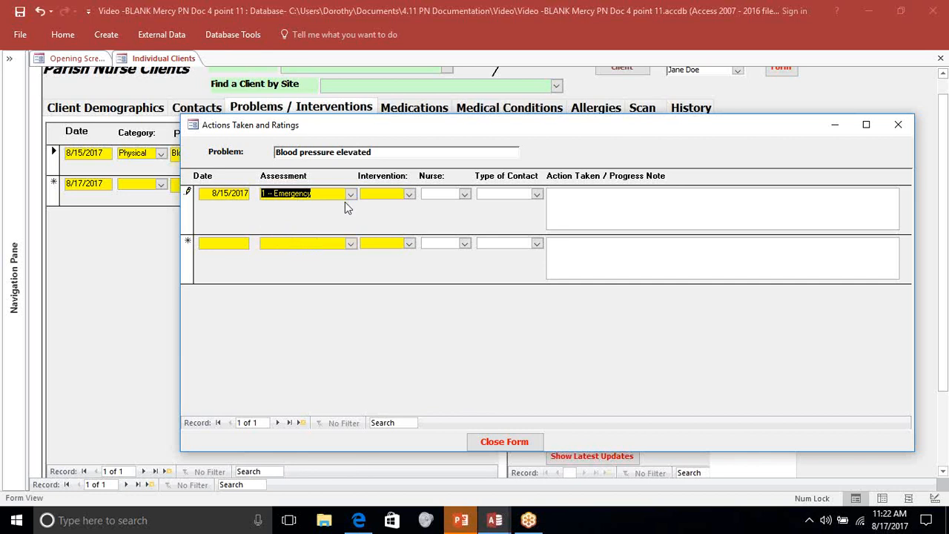
pyautogui.press('Tab')
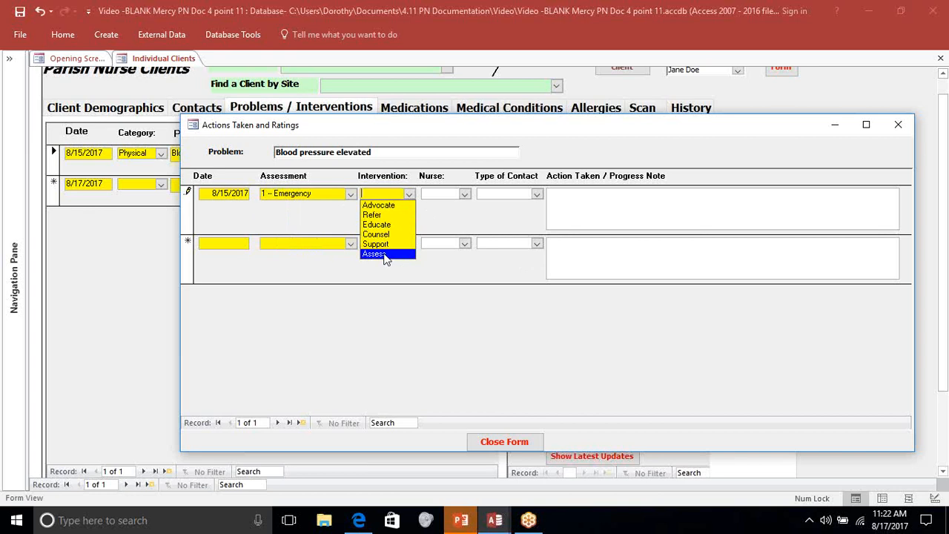
pyautogui.click(387, 208)
pyautogui.press('Tab')
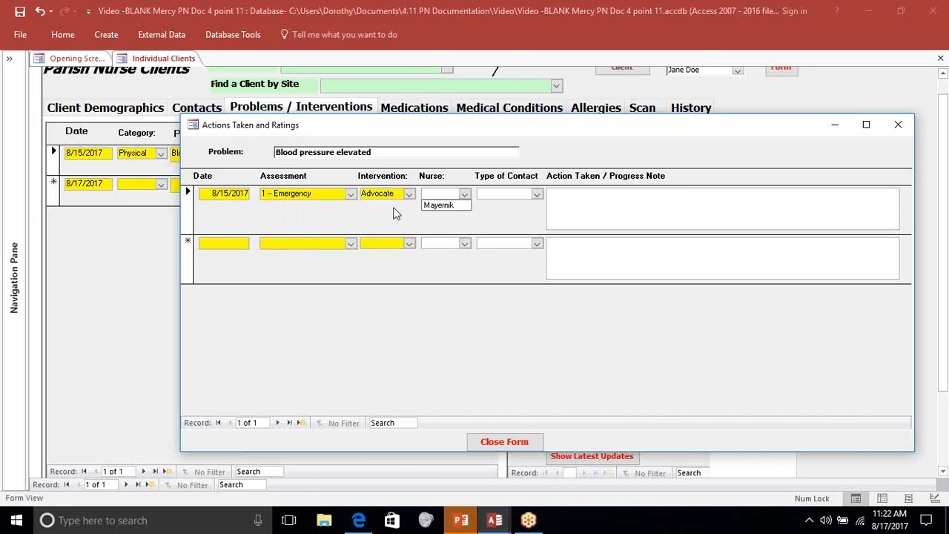
pyautogui.click(444, 207)
pyautogui.click(524, 193)
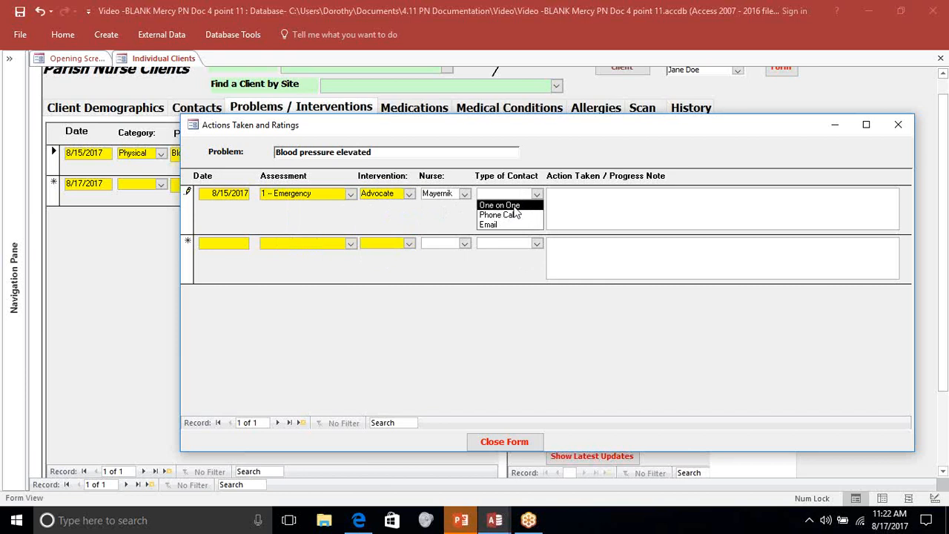
pyautogui.press('Return')
pyautogui.press('Tab')
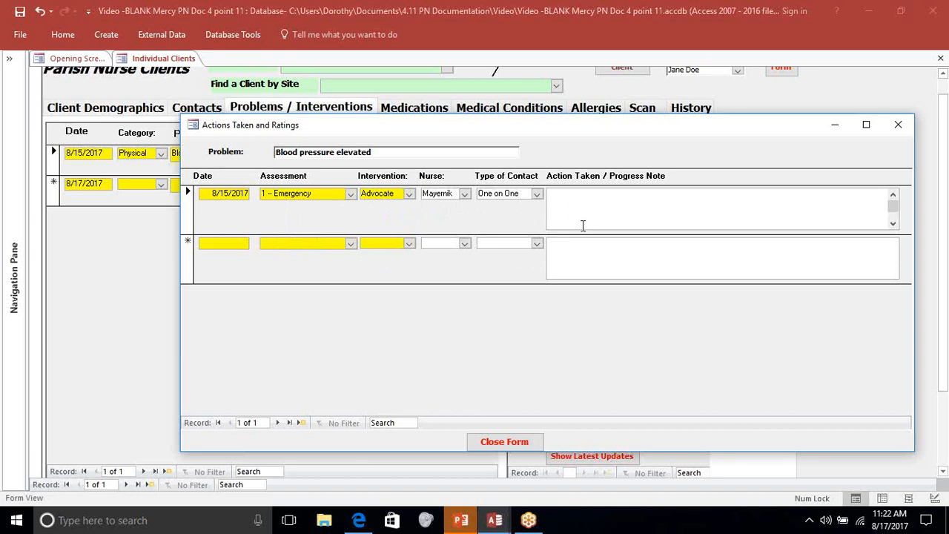
# - Enter the progress note "PCP called. Said to bring client to office now." and close the actions form
pyautogui.write('PCP called. Said to bring cl')
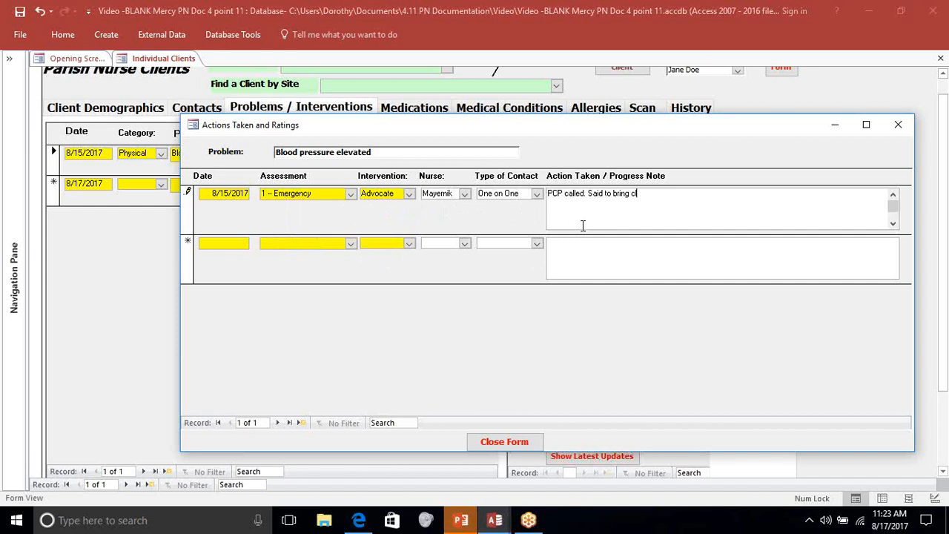
pyautogui.write('ient to office now.')
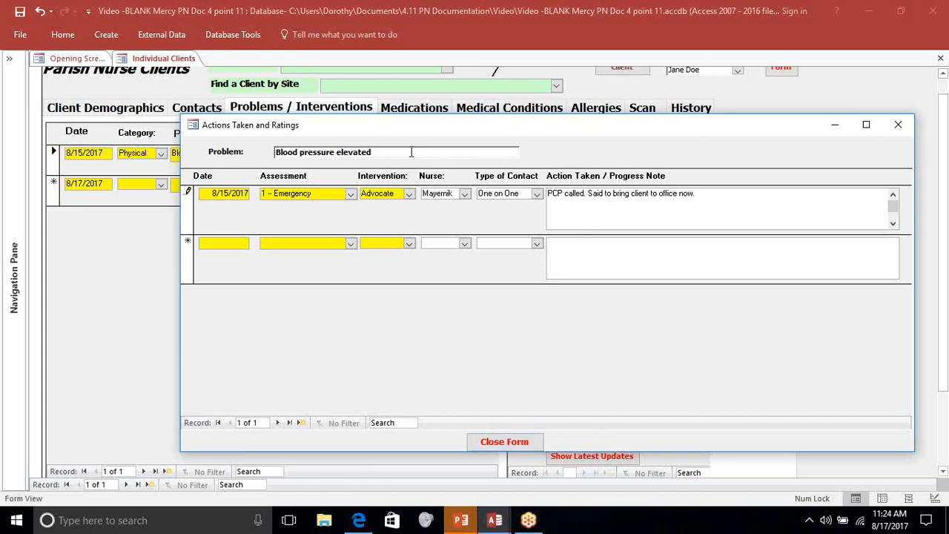
pyautogui.click(500, 443)
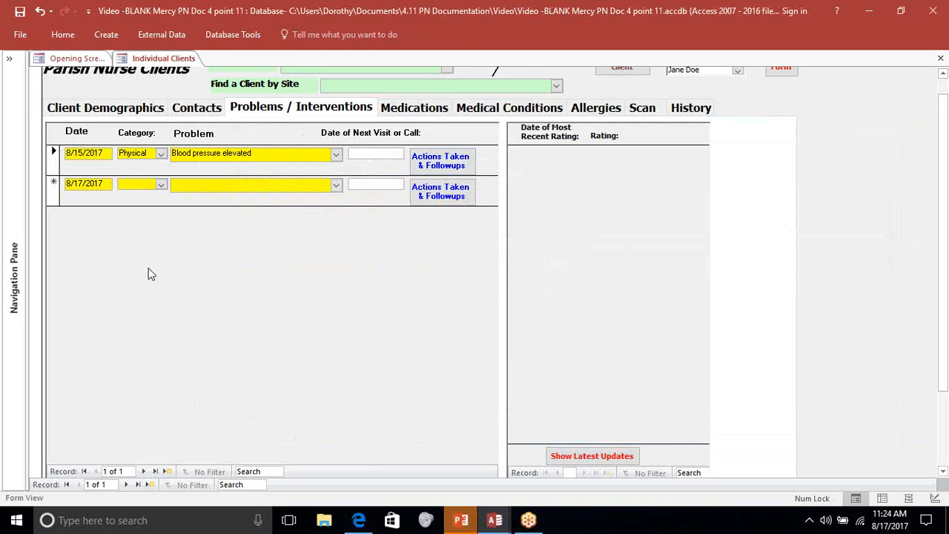
# - Add a second problem under the Mental category as Knowledge deficit and bring up its actions form
pyautogui.click(161, 187)
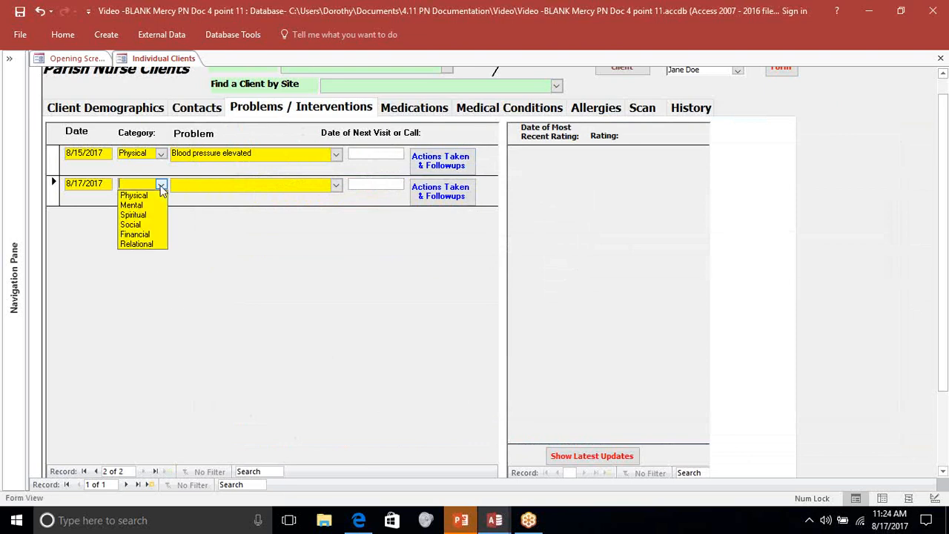
pyautogui.click(132, 205)
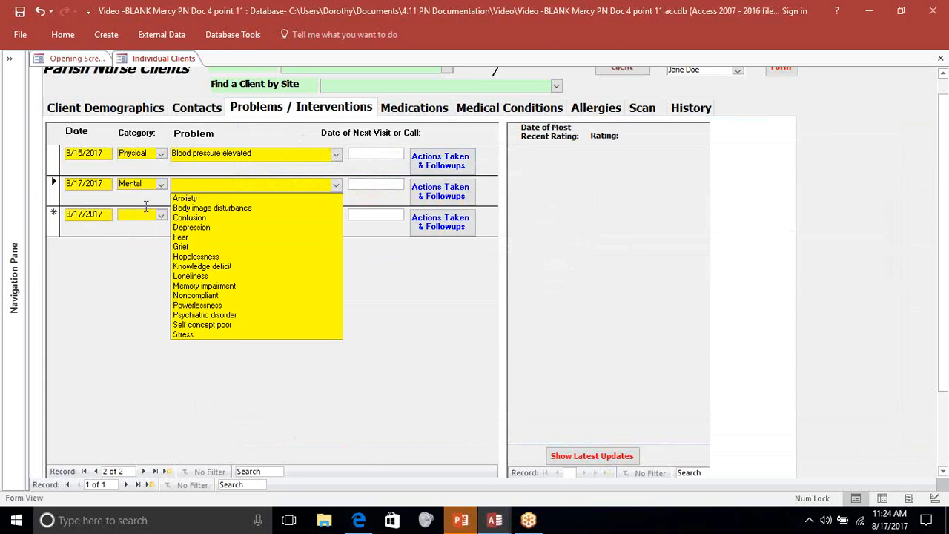
pyautogui.click(215, 267)
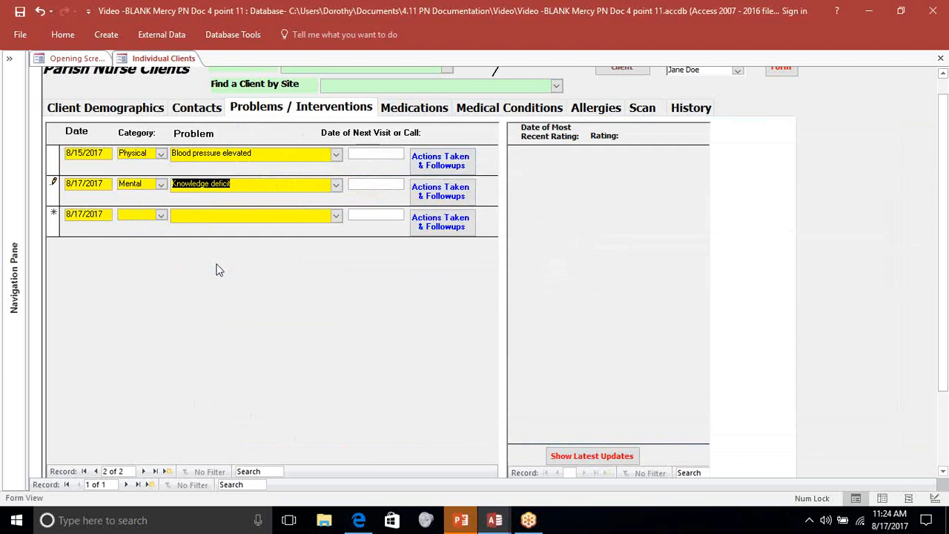
pyautogui.press('Tab')
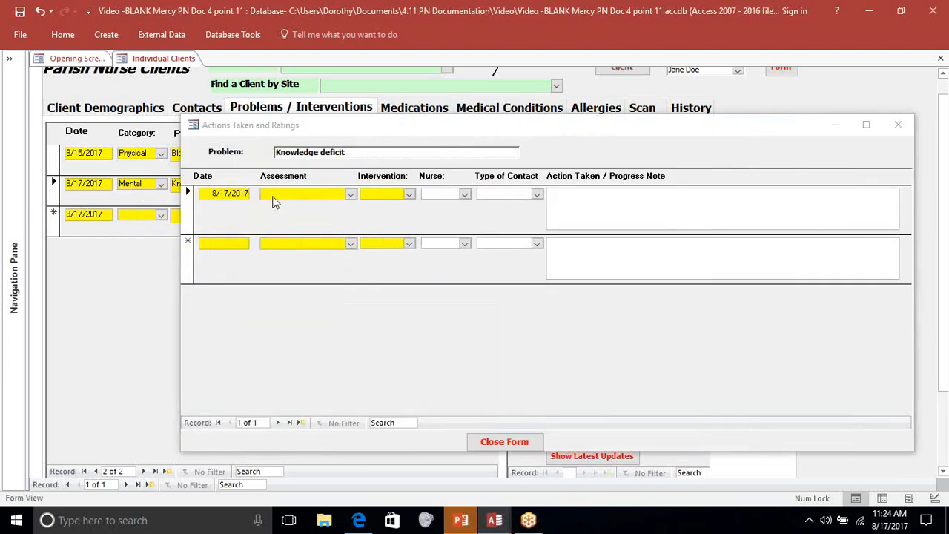
# - Set the action date for the Knowledge deficit problem to 8/15/2017
pyautogui.click(250, 193)
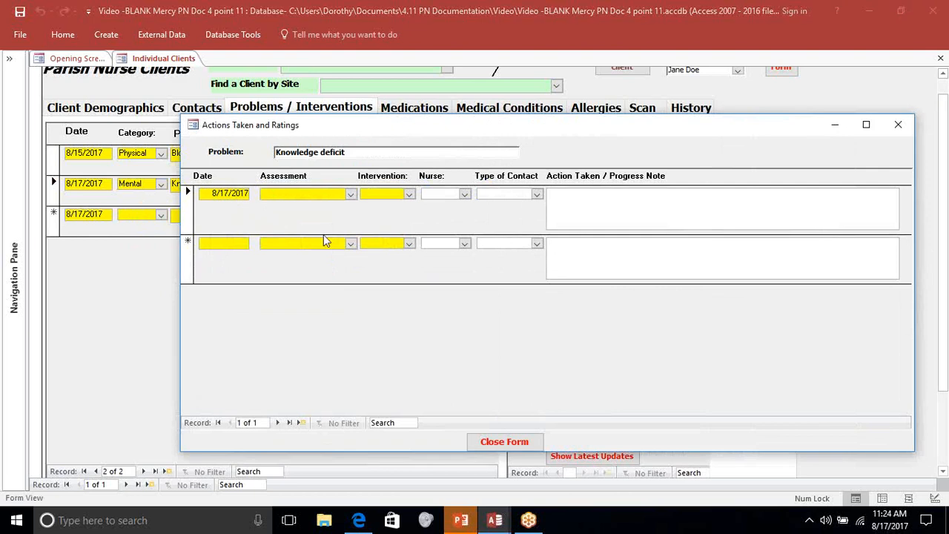
pyautogui.press('BackSpace')
pyautogui.press('BackSpace')
pyautogui.press('BackSpace')
pyautogui.press('BackSpace')
pyautogui.press('BackSpace')
pyautogui.press('BackSpace')
pyautogui.press('BackSpace')
pyautogui.press('BackSpace')
pyautogui.press('BackSpace')
pyautogui.write('8/15/2017')
pyautogui.press('Tab')
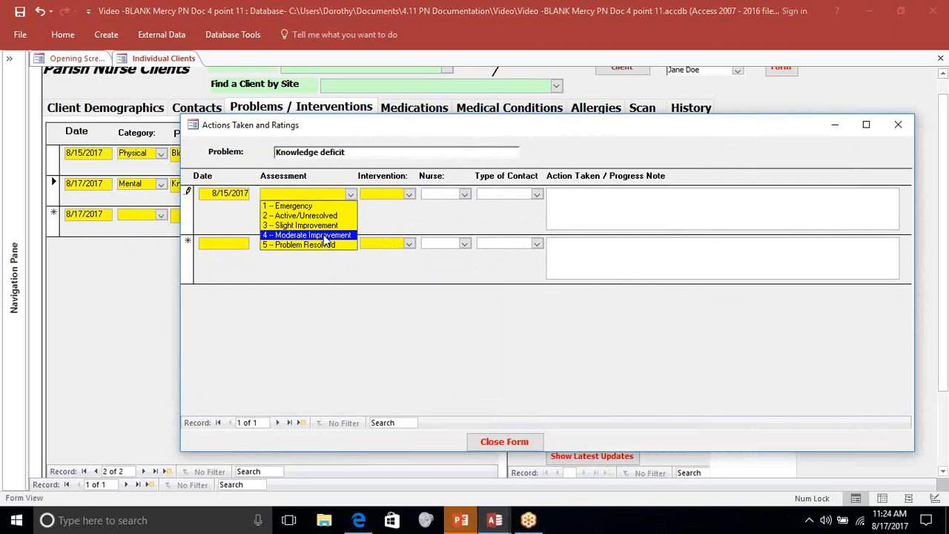
# - Complete the Knowledge deficit action with assessment 2 -- Active/Unresolved, intervention Educate, the nurse's name and contact type One on One, leaving the note blank, and close the form
pyautogui.click(324, 215)
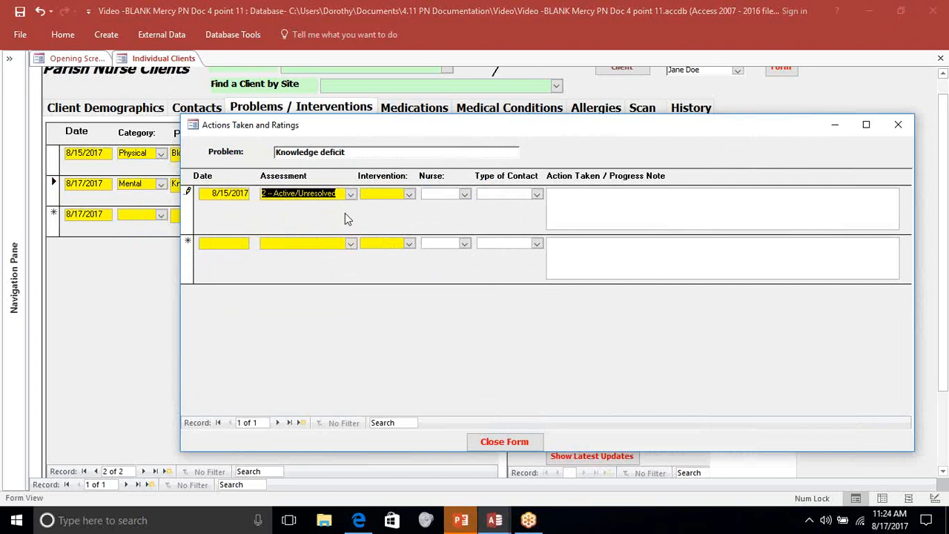
pyautogui.press('Tab')
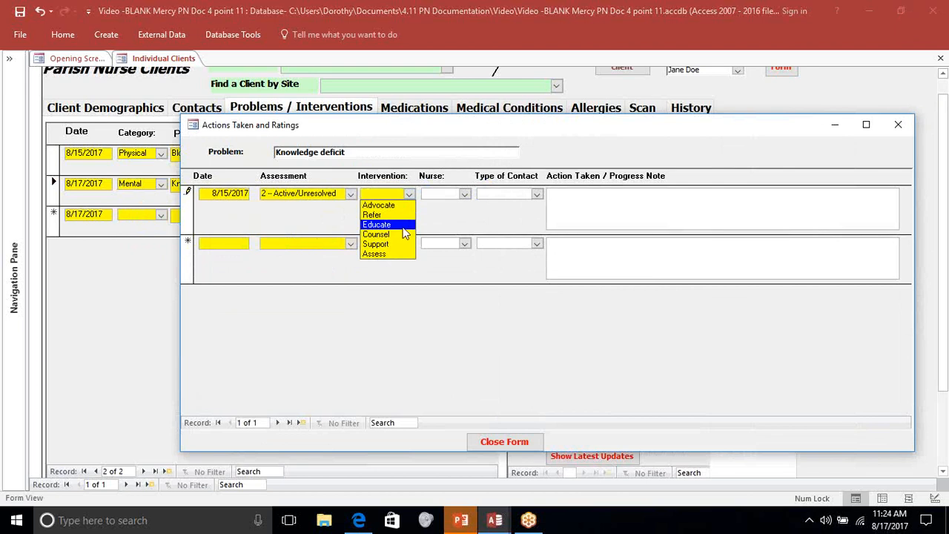
pyautogui.click(403, 224)
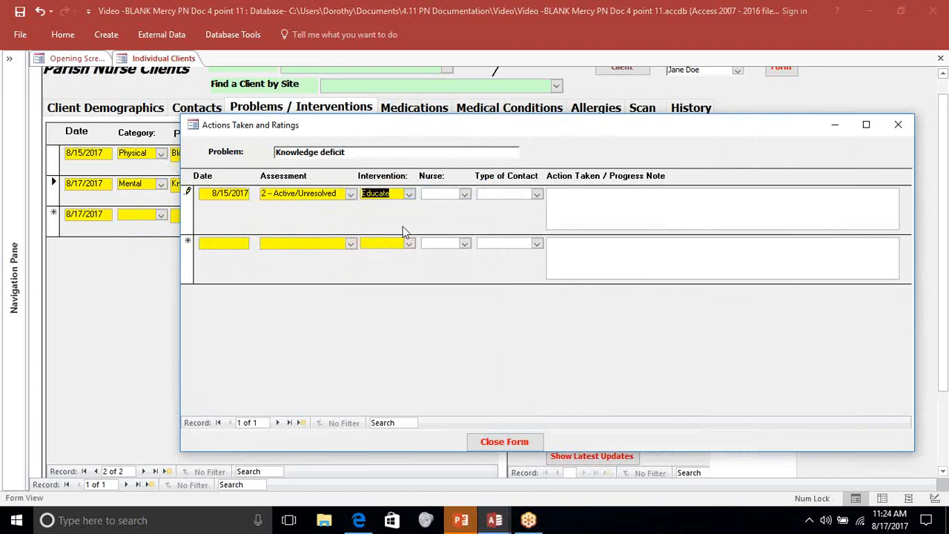
pyautogui.press('Tab')
pyautogui.click(453, 206)
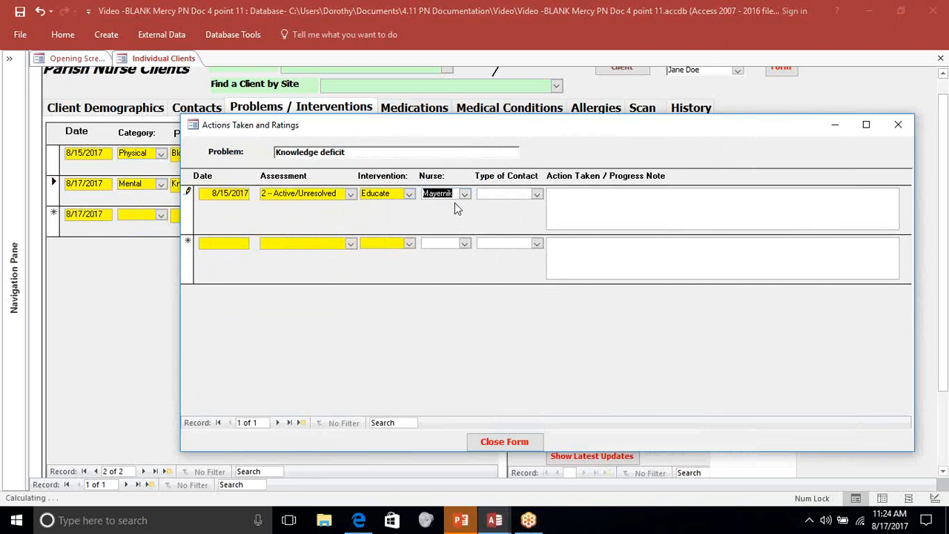
pyautogui.press('Tab')
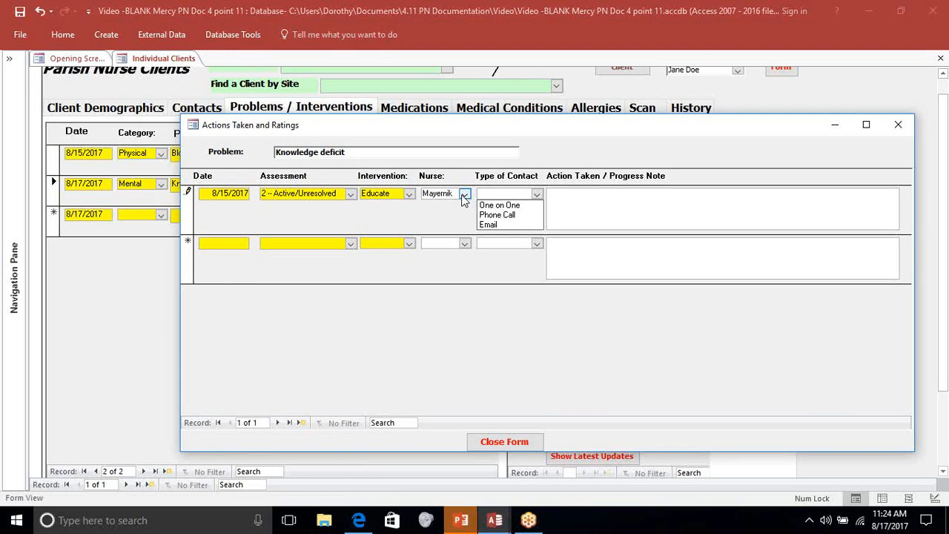
pyautogui.click(494, 206)
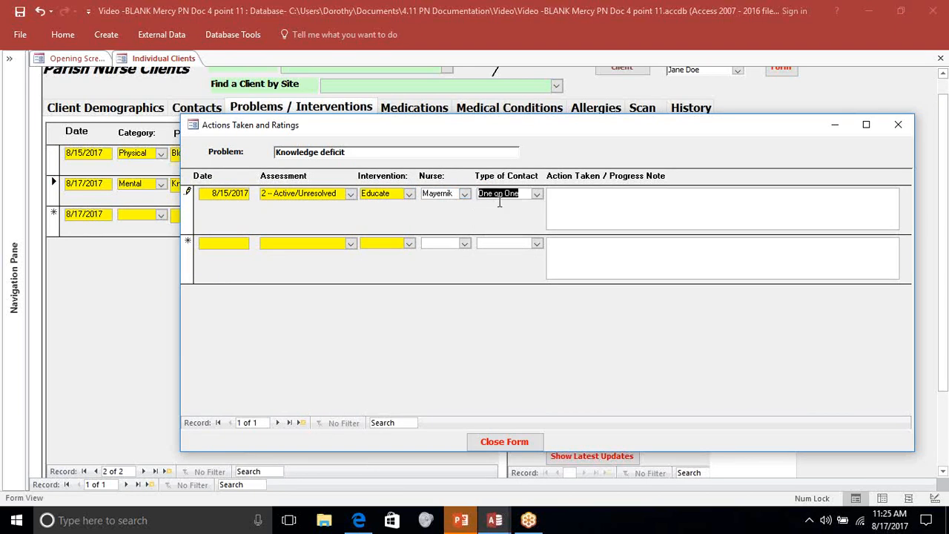
pyautogui.click(572, 195)
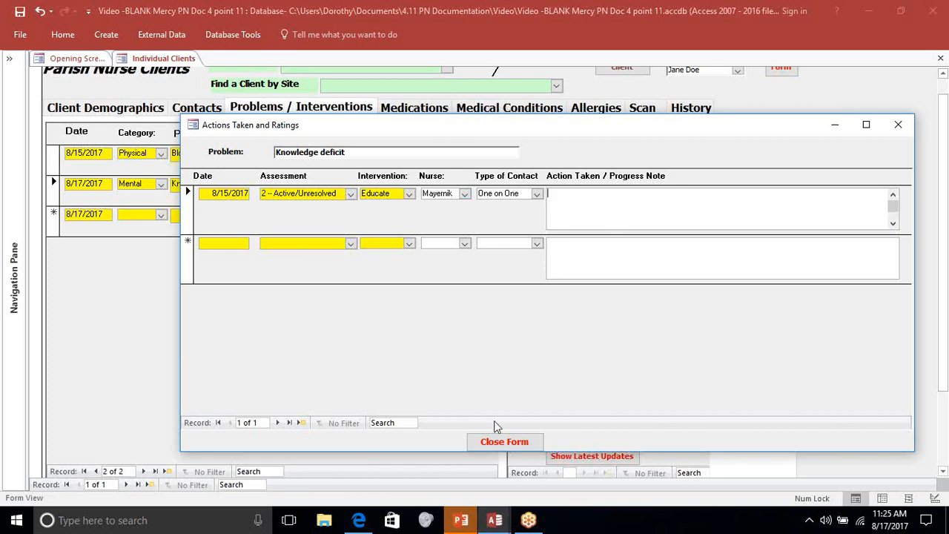
pyautogui.click(501, 445)
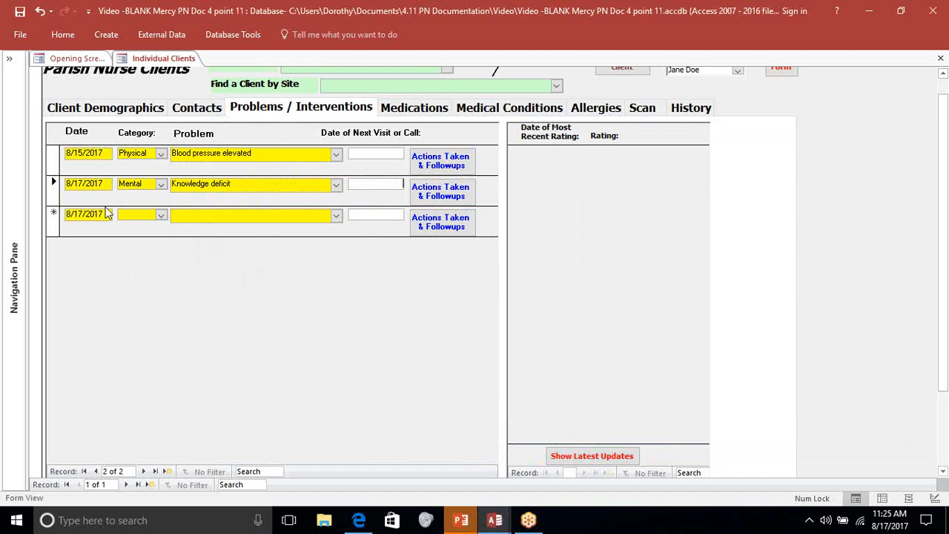
# - Add a third problem under the Relational category as Conflict with another
pyautogui.click(161, 215)
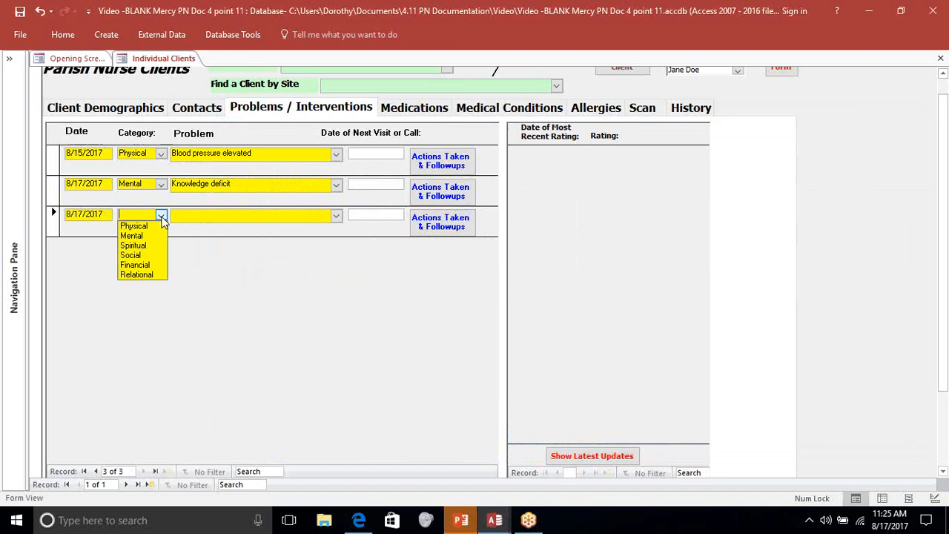
pyautogui.click(137, 274)
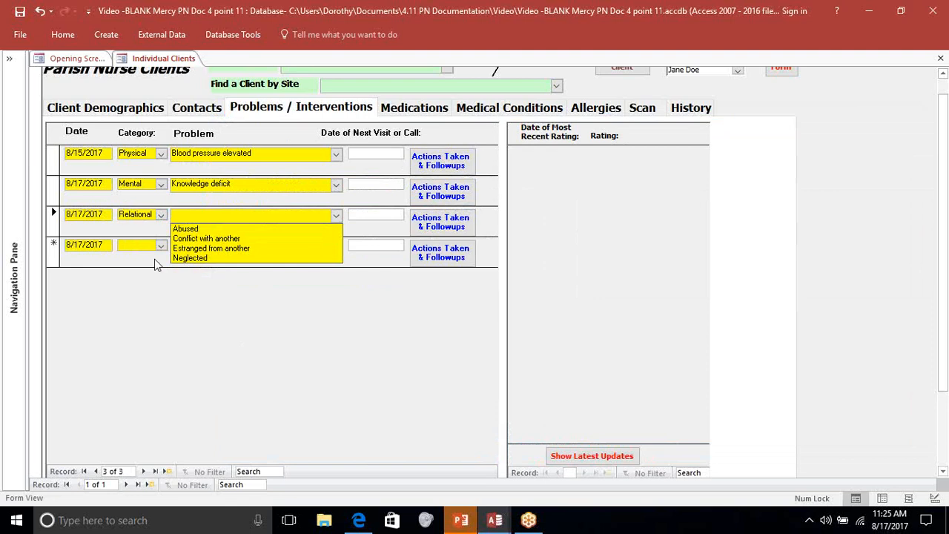
pyautogui.click(182, 240)
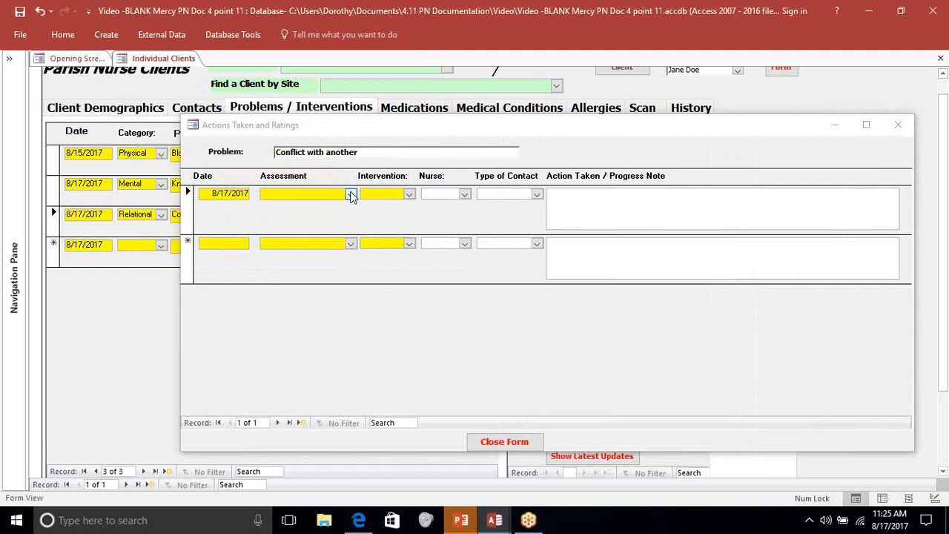
# - Record the Conflict with another action with assessment 2 -- Active/Unresolved, intervention Counsel, the nurse's name and contact type One on One, leaving the note blank, and close the form
pyautogui.click(351, 195)
pyautogui.click(336, 216)
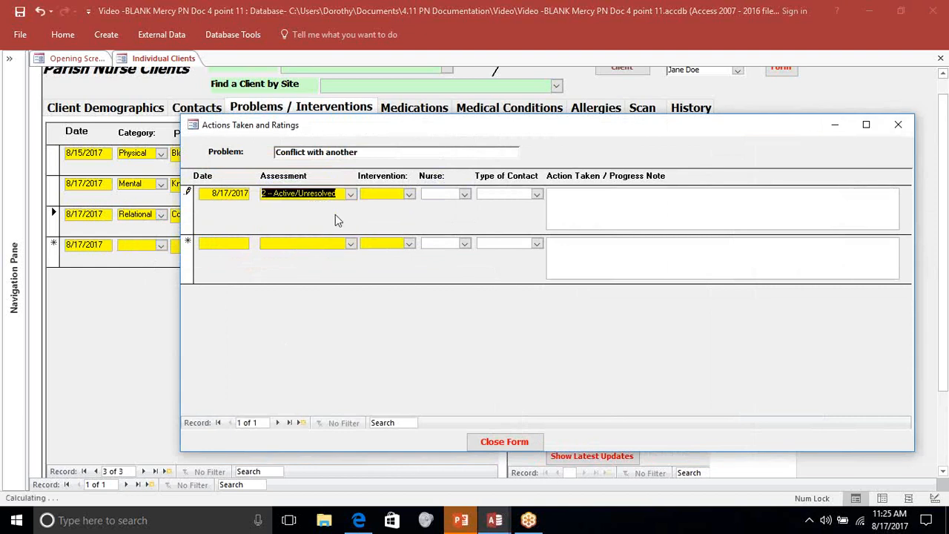
pyautogui.click(409, 194)
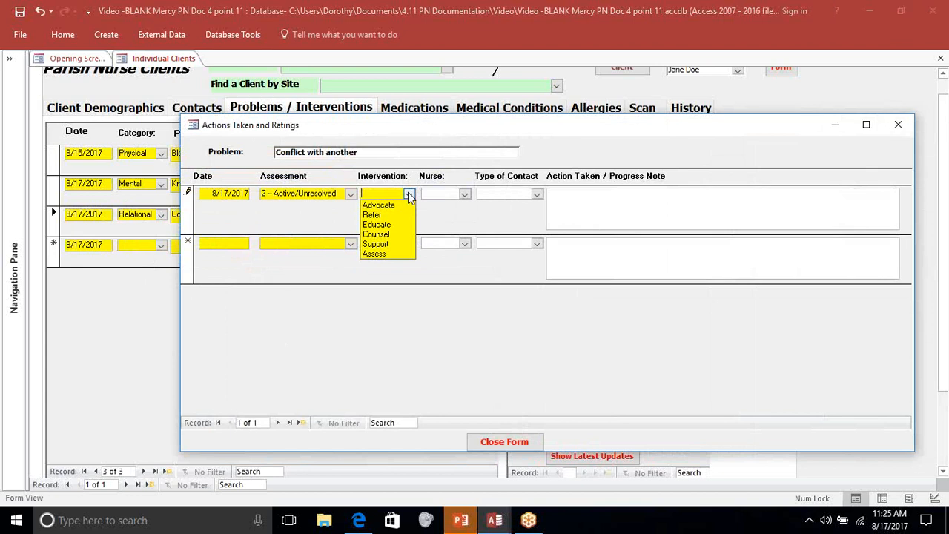
pyautogui.click(385, 235)
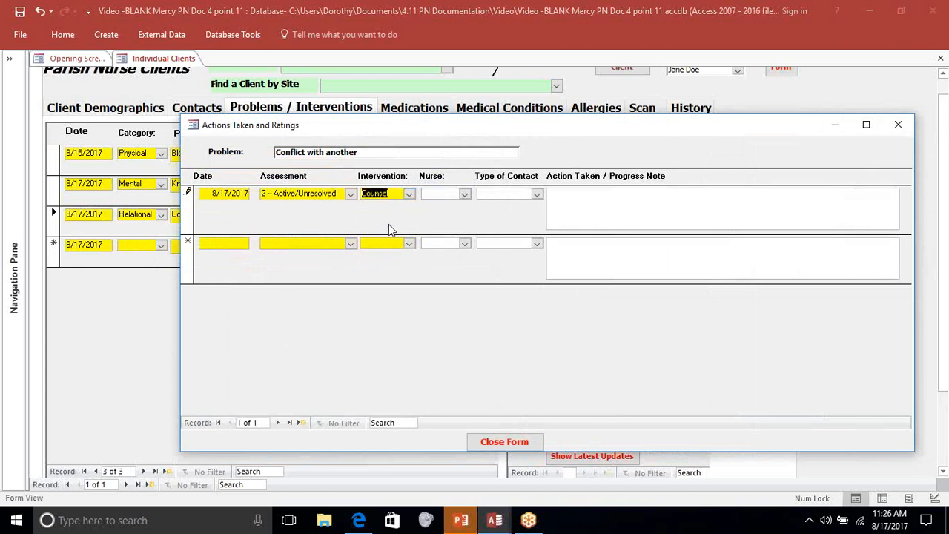
pyautogui.press('Tab')
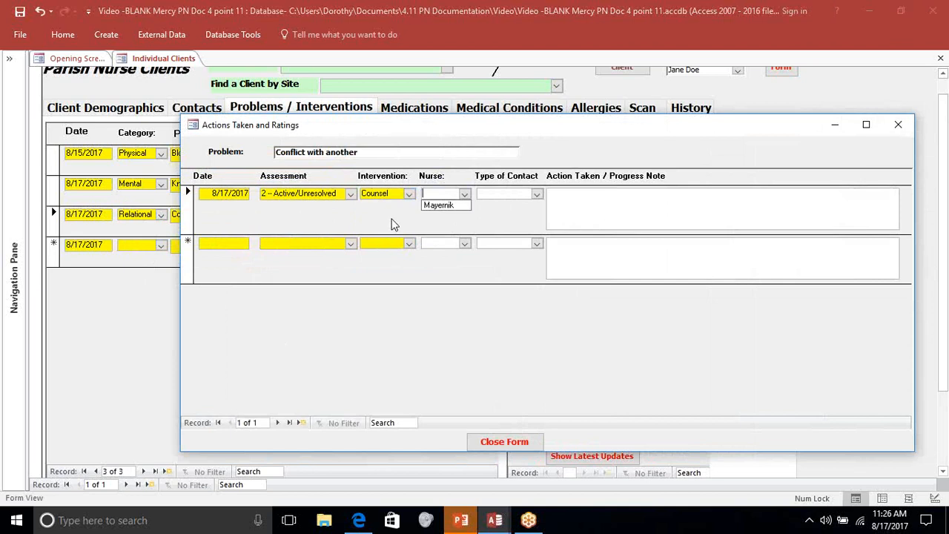
pyautogui.click(438, 205)
pyautogui.click(537, 194)
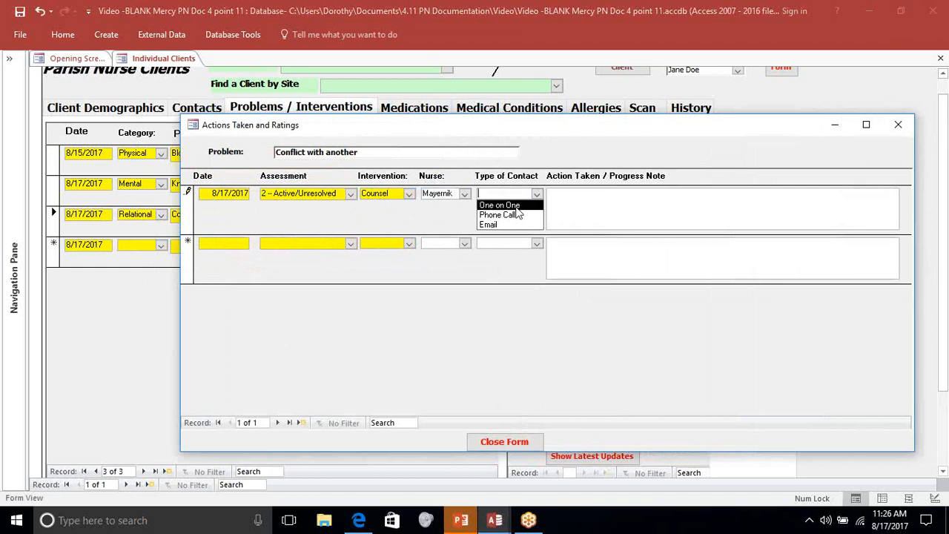
pyautogui.click(512, 204)
pyautogui.click(545, 194)
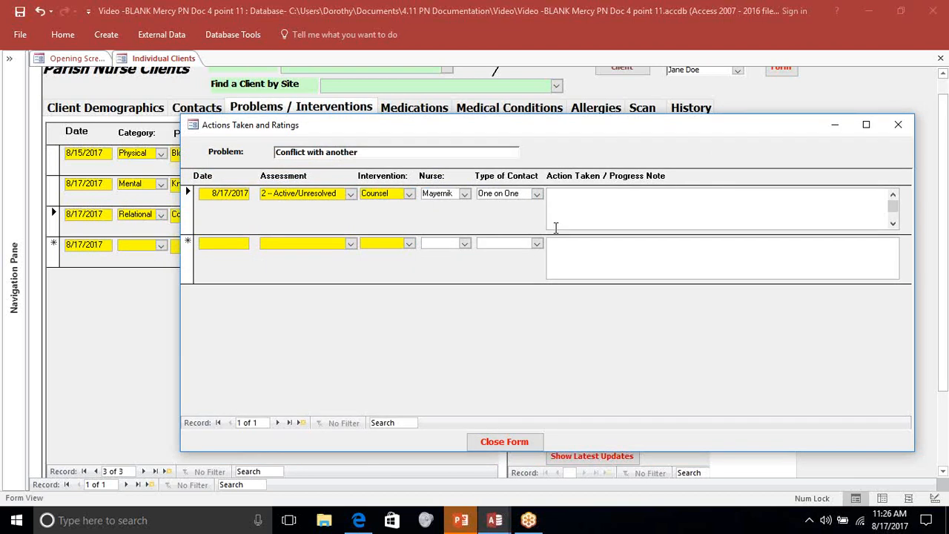
pyautogui.click(493, 441)
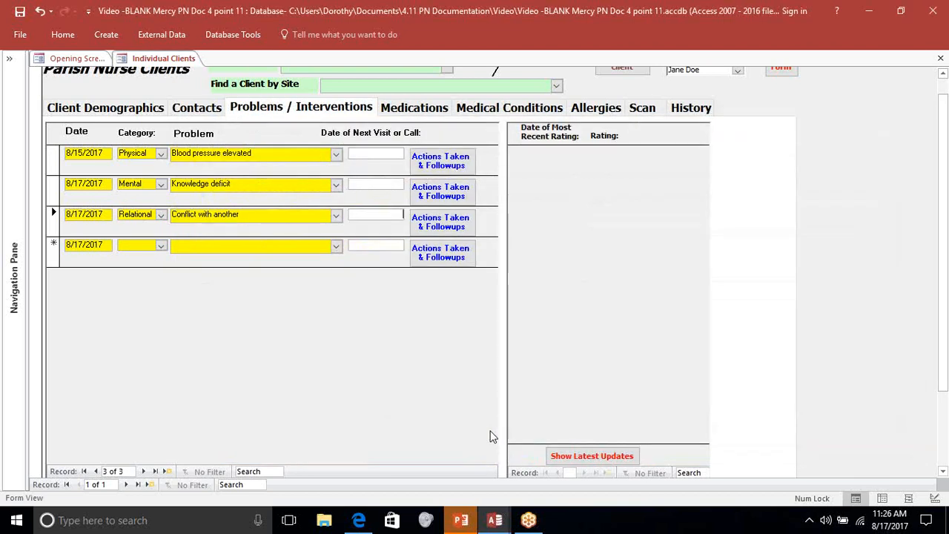
# - Add a fourth problem under the Spiritual category as Need for spiritual strength and bring up its actions form
pyautogui.click(158, 247)
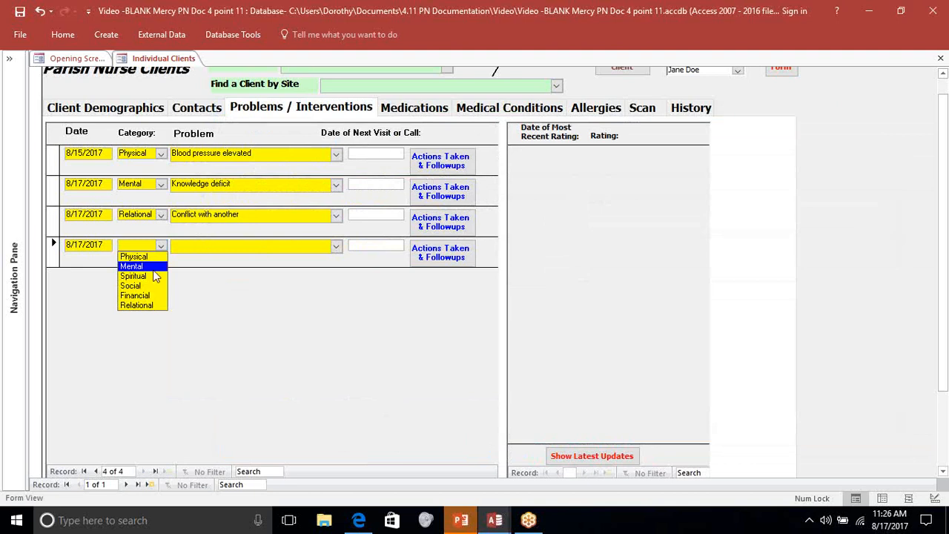
pyautogui.click(144, 276)
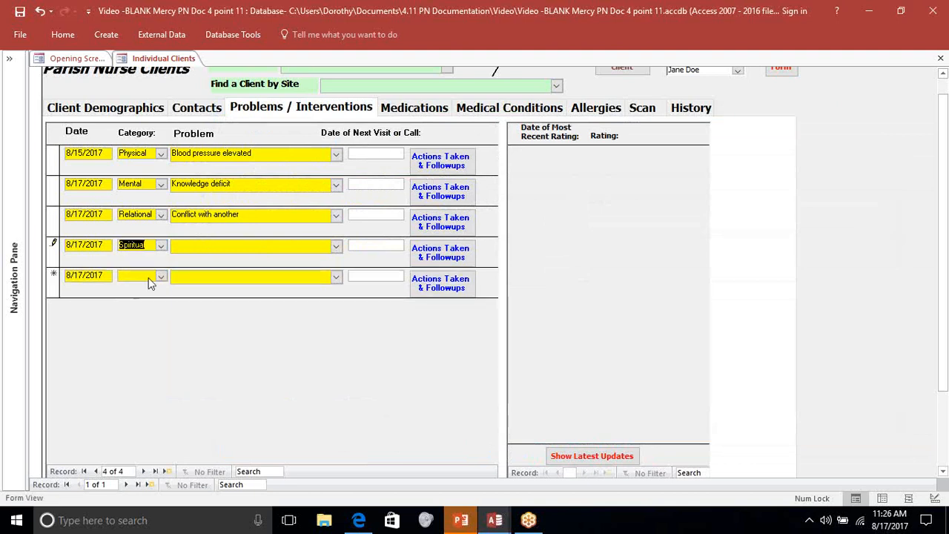
pyautogui.press('Tab')
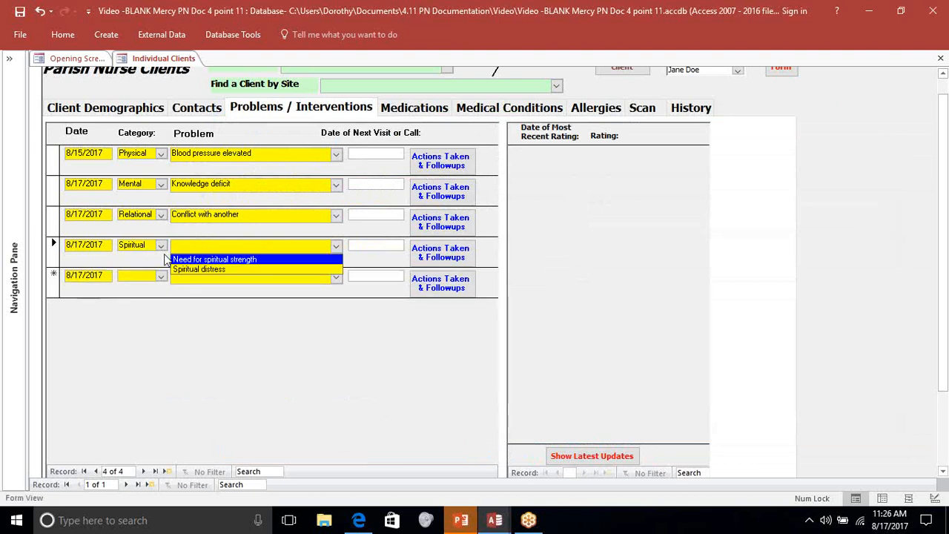
pyautogui.click(268, 259)
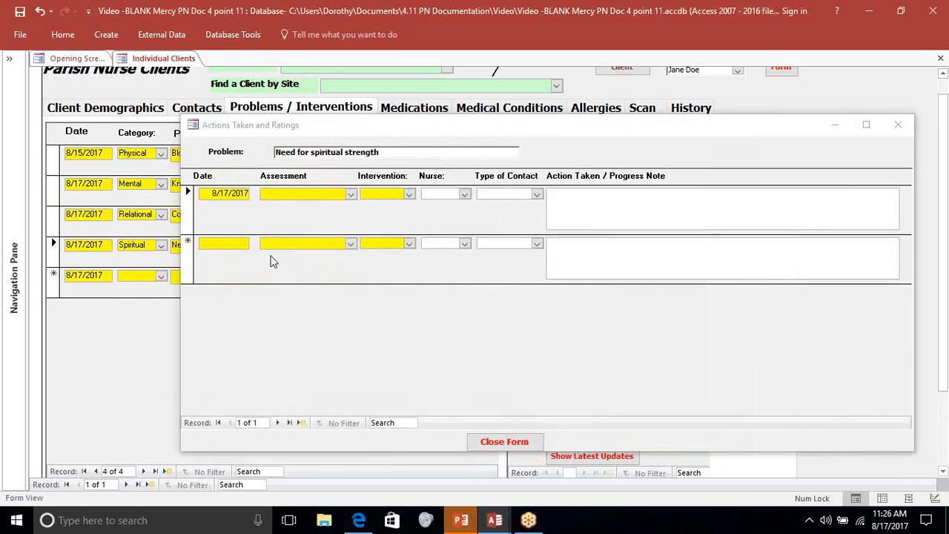
# - Record the spiritual strength action with assessment 2 -- Active/Unresolved, intervention Support, the nurse's name and contact type One on One, leaving the note blank, and close the form
pyautogui.click(350, 196)
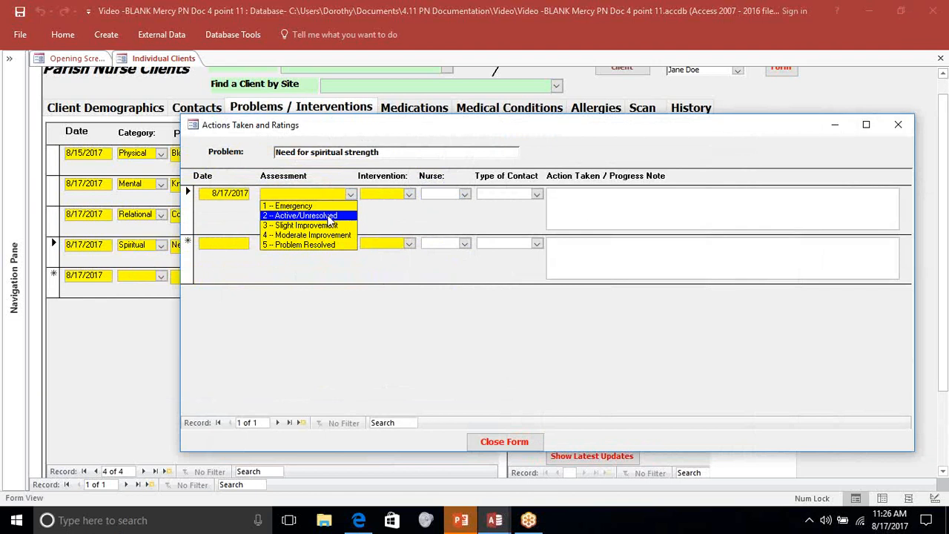
pyautogui.click(328, 216)
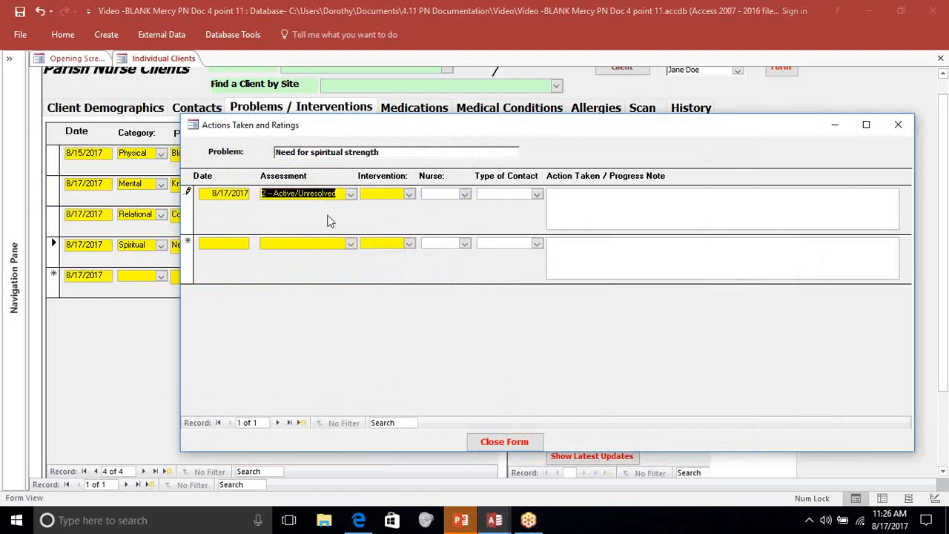
pyautogui.click(408, 195)
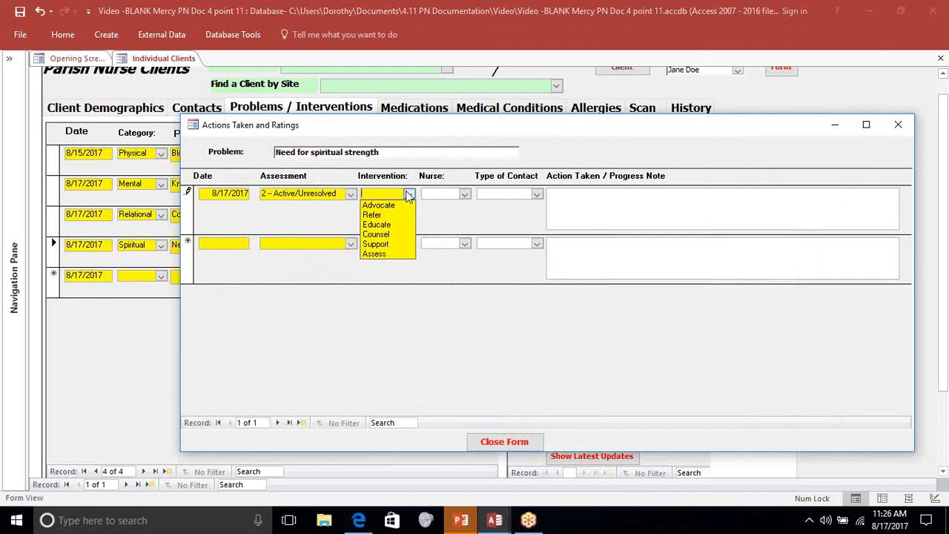
pyautogui.click(380, 243)
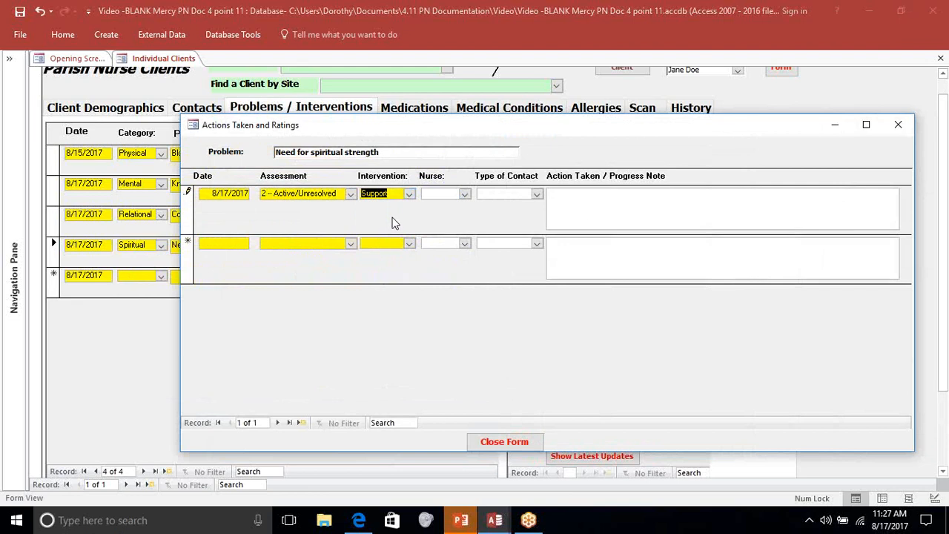
pyautogui.press('Tab')
pyautogui.click(438, 205)
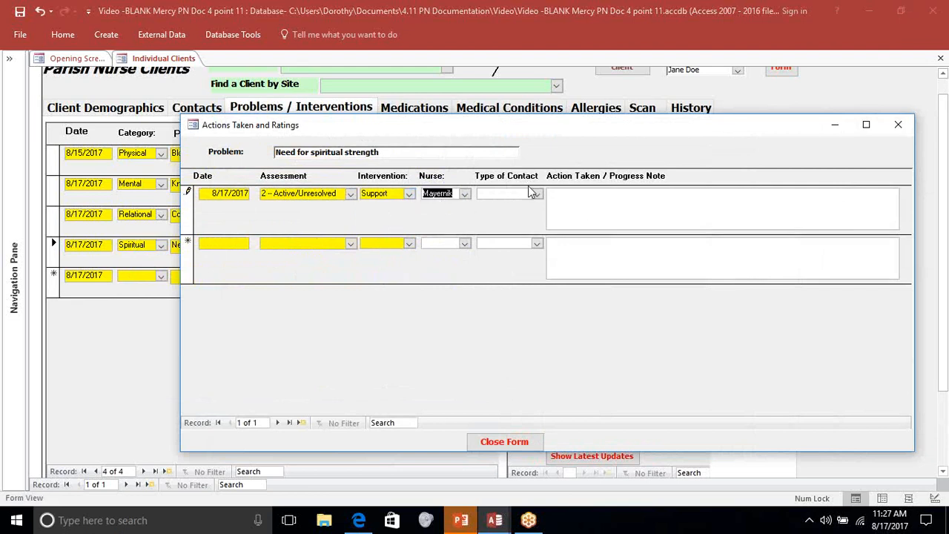
pyautogui.click(534, 191)
pyautogui.click(522, 205)
pyautogui.press('Tab')
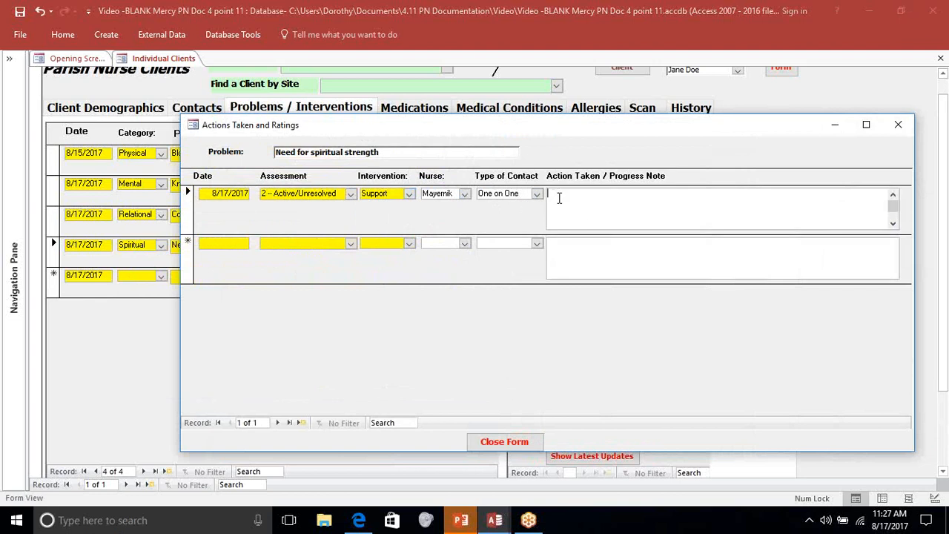
pyautogui.click(511, 443)
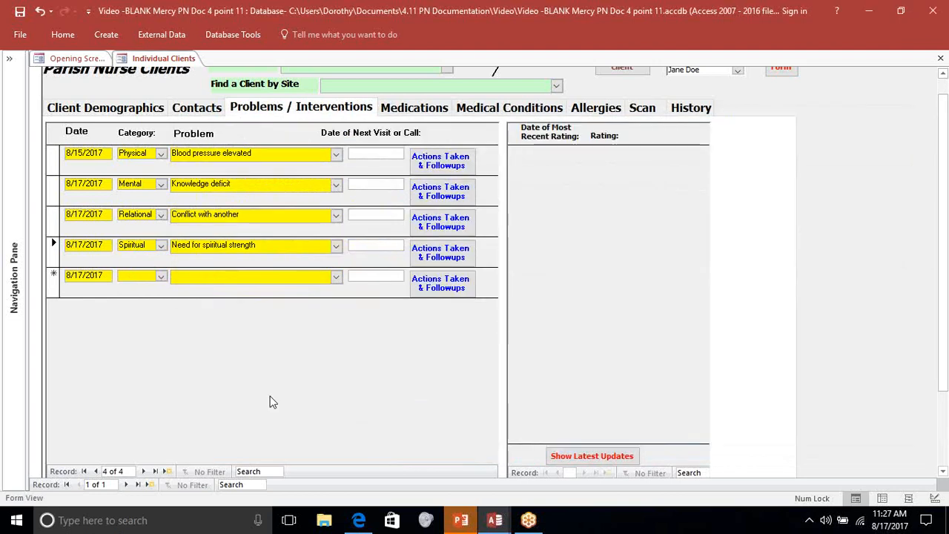
# - Add a fifth problem under the Financial category as Financial need and bring up its actions form
pyautogui.click(149, 276)
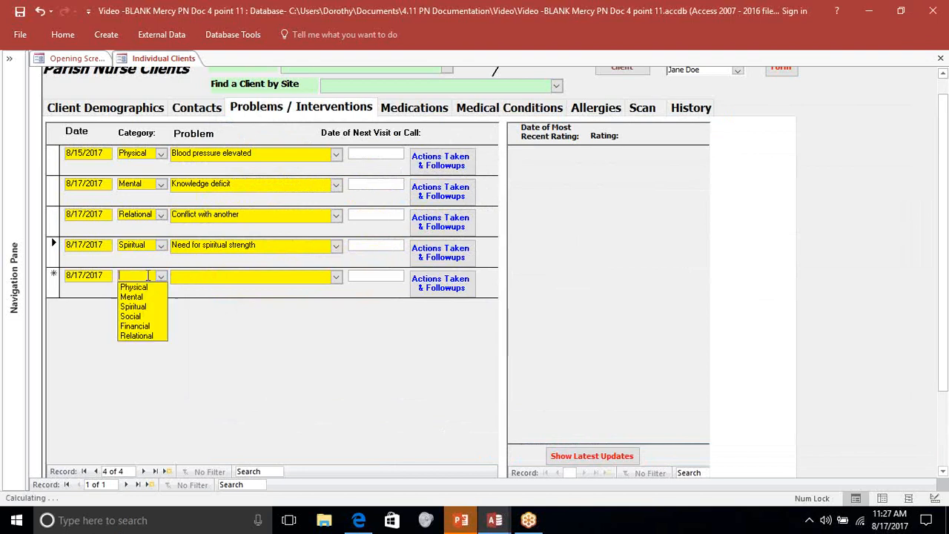
pyautogui.click(138, 327)
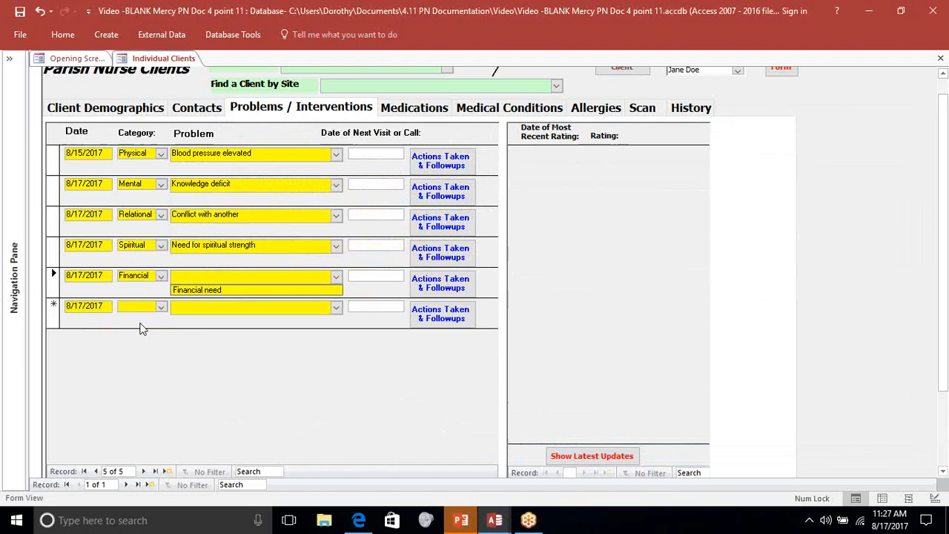
pyautogui.click(198, 289)
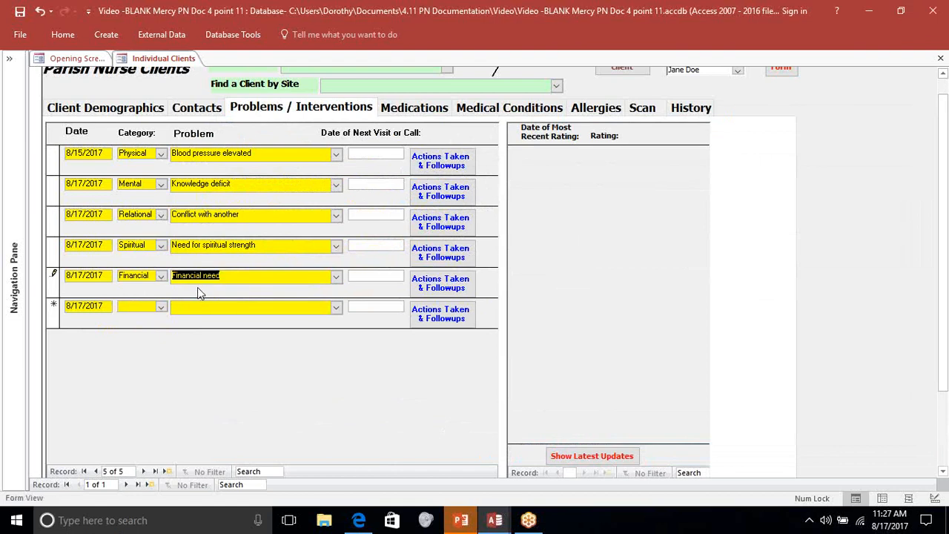
pyautogui.doubleClick(197, 285)
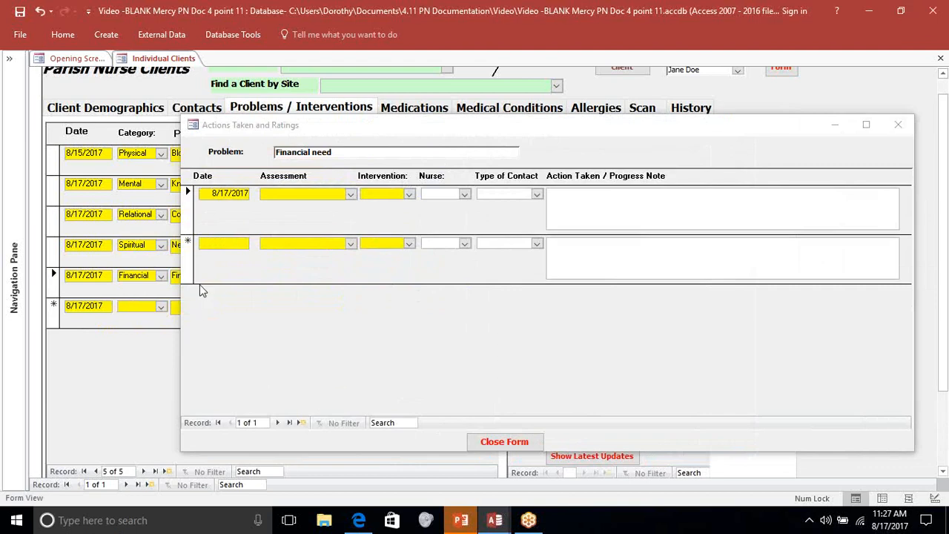
# - Record the Financial need action with assessment 2 -- Active/Unresolved, intervention Refer, the nurse's name and contact type One on One, leaving the note blank, and close the form
pyautogui.click(351, 196)
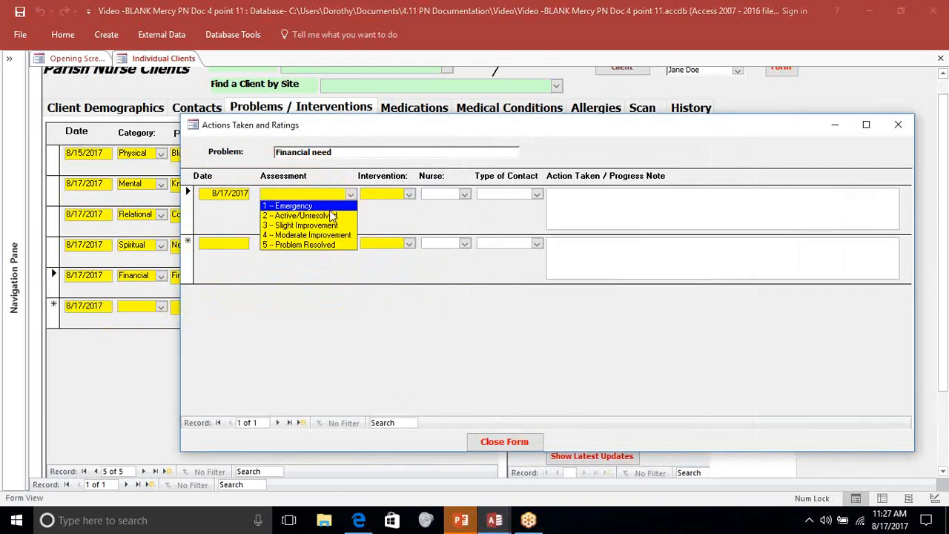
pyautogui.click(327, 216)
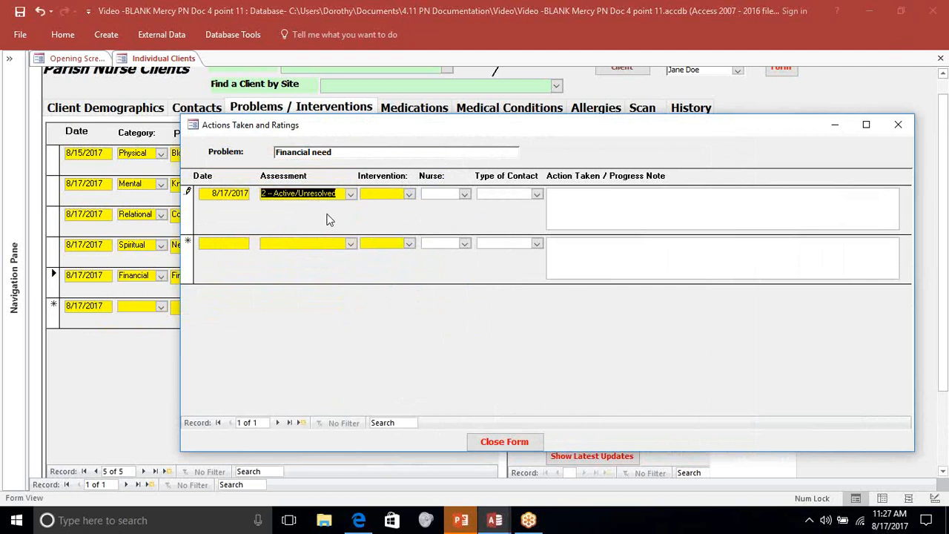
pyautogui.press('Tab')
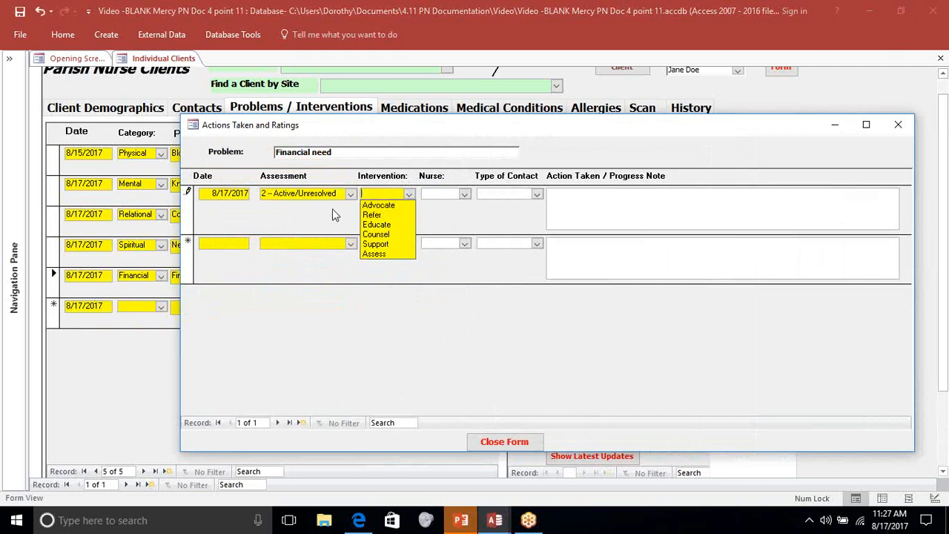
pyautogui.click(385, 216)
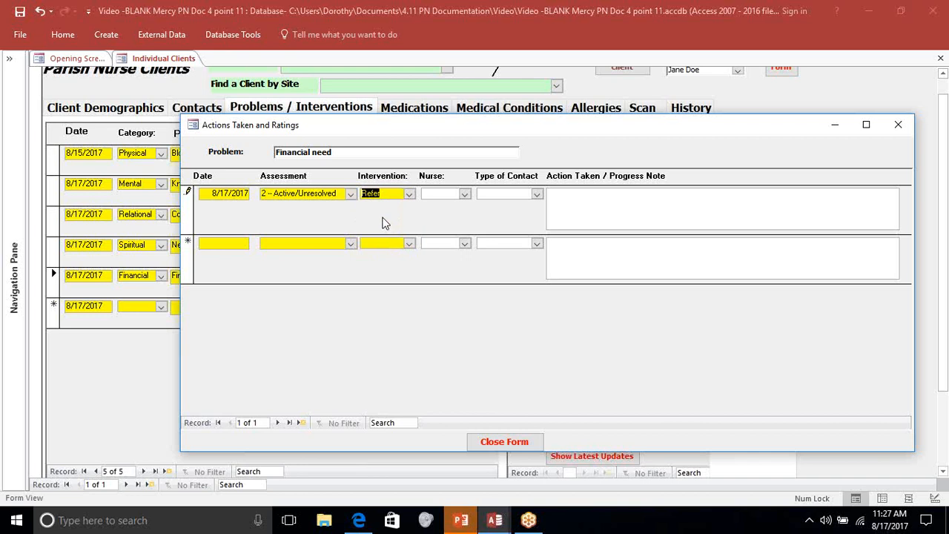
pyautogui.press('Tab')
pyautogui.click(447, 207)
pyautogui.press('Tab')
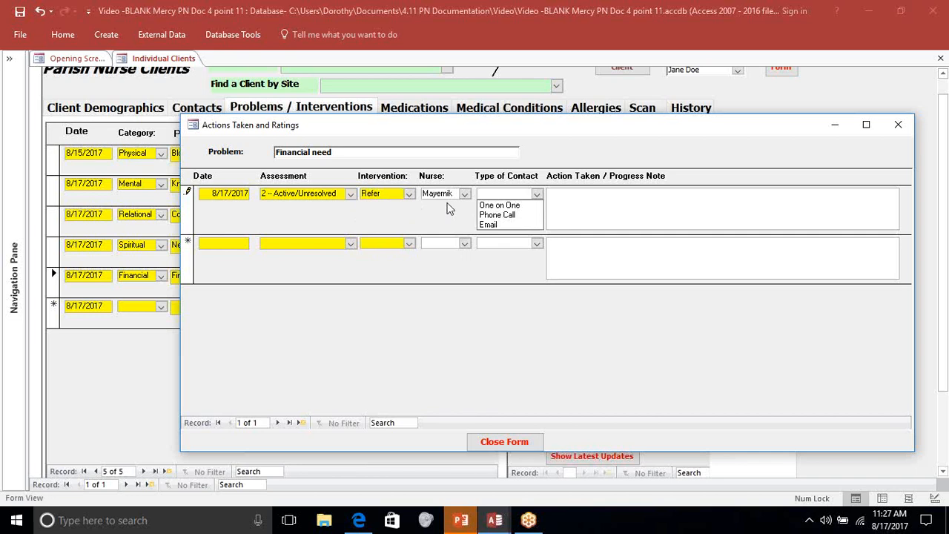
pyautogui.click(507, 209)
pyautogui.click(579, 195)
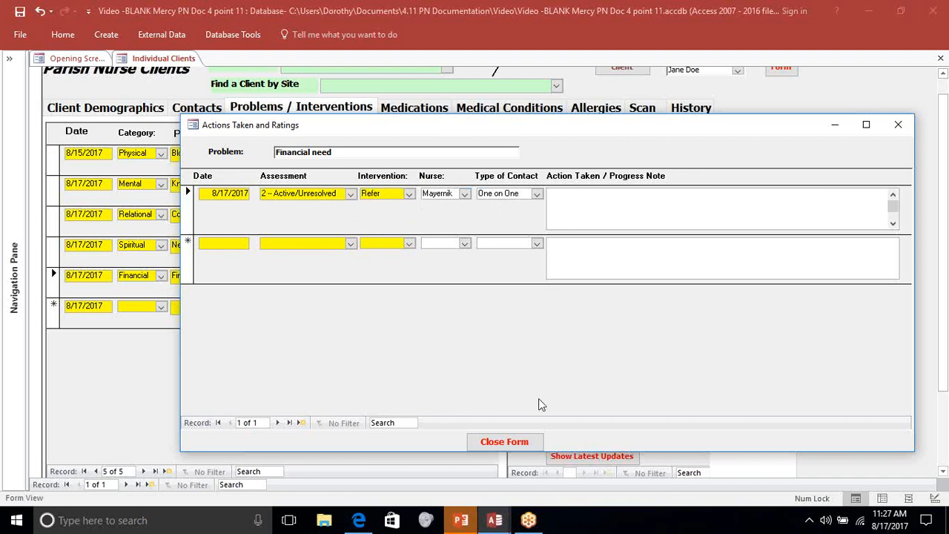
pyautogui.click(516, 441)
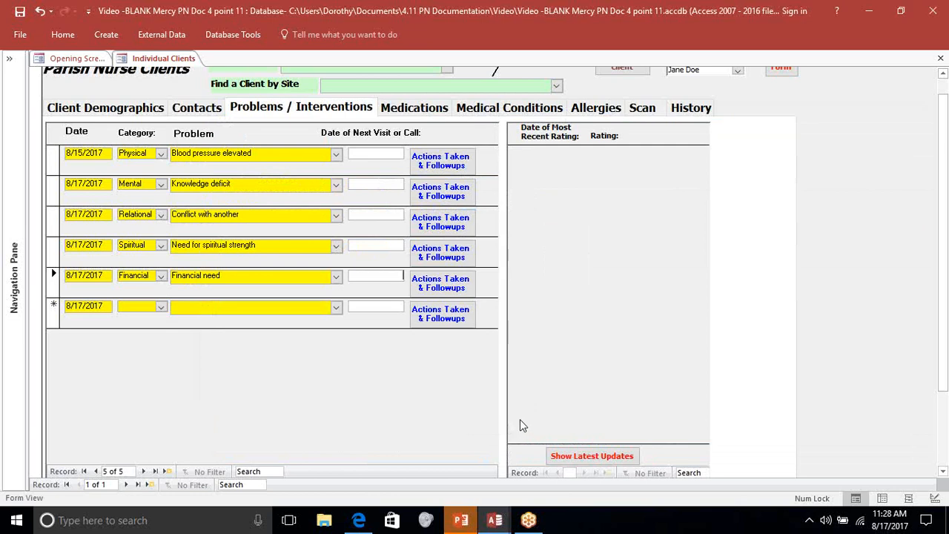
# - Show the latest rating updates for all problems and bring up the actions form for Blood pressure elevated
pyautogui.click(617, 456)
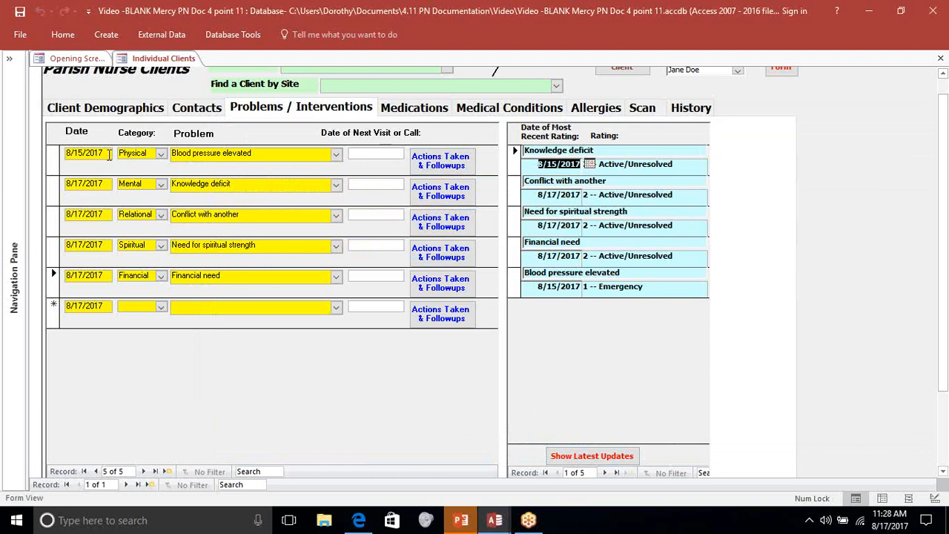
pyautogui.click(439, 166)
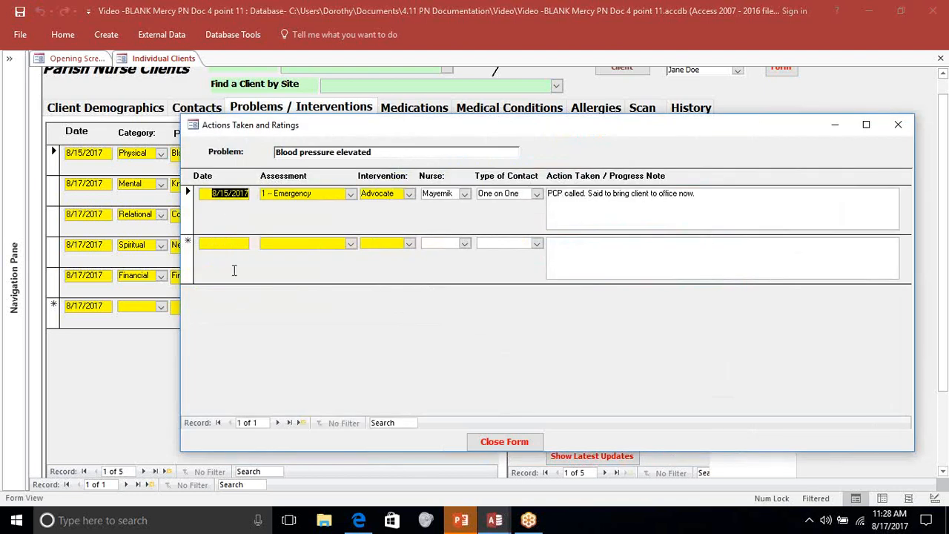
# - Add a second action entry for Blood pressure elevated dated 08/17/17 with assessment 5 -- Problem Resolved
pyautogui.click(225, 242)
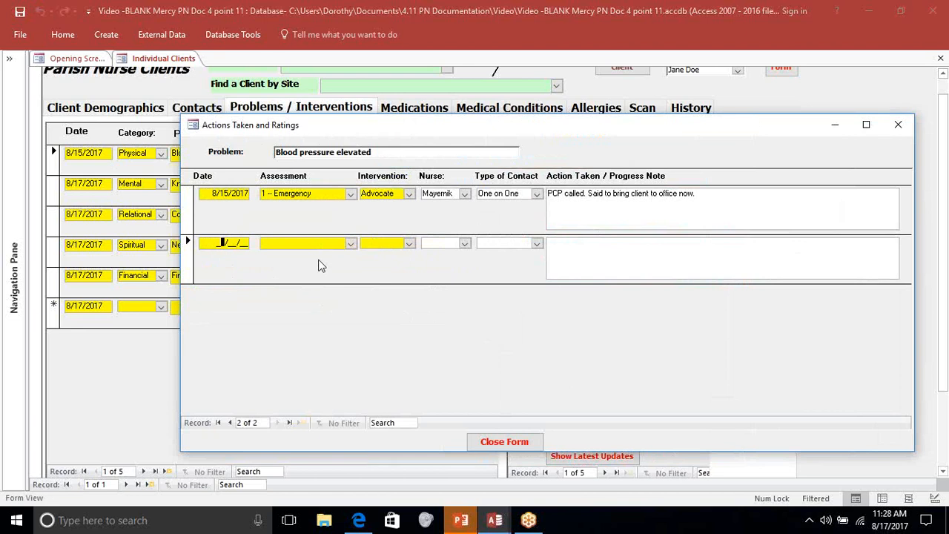
pyautogui.write('08')
pyautogui.press('BackSpace')
pyautogui.press('BackSpace')
pyautogui.press('BackSpace')
pyautogui.write('08/17/17')
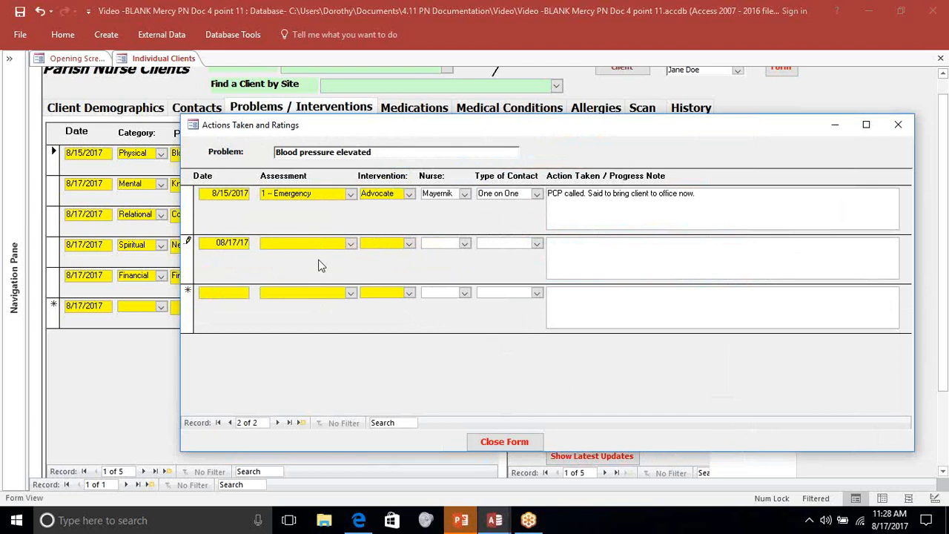
pyautogui.press('Tab')
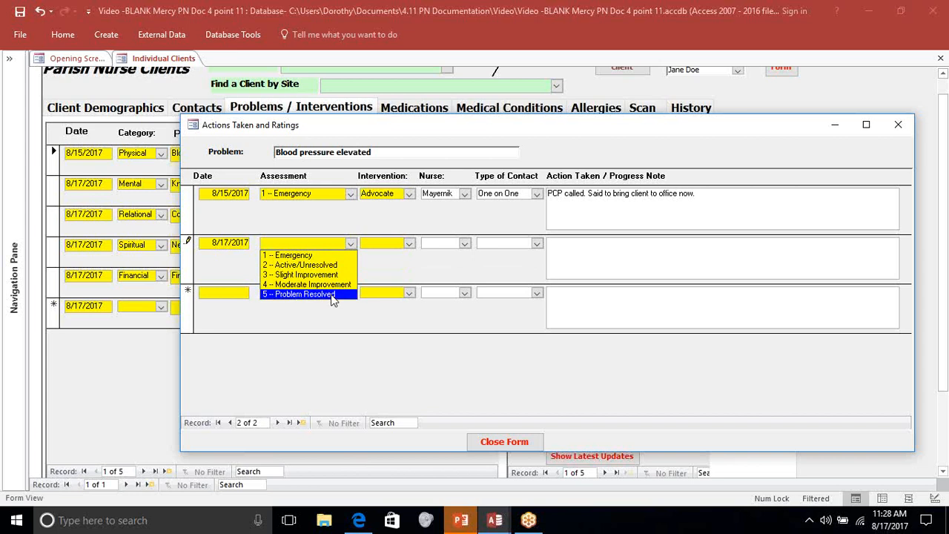
pyautogui.click(332, 293)
# - Complete the entry with intervention Support, the nurse's name and contact type One on One, leave the note blank, close the form and refresh the latest ratings
pyautogui.press('Tab')
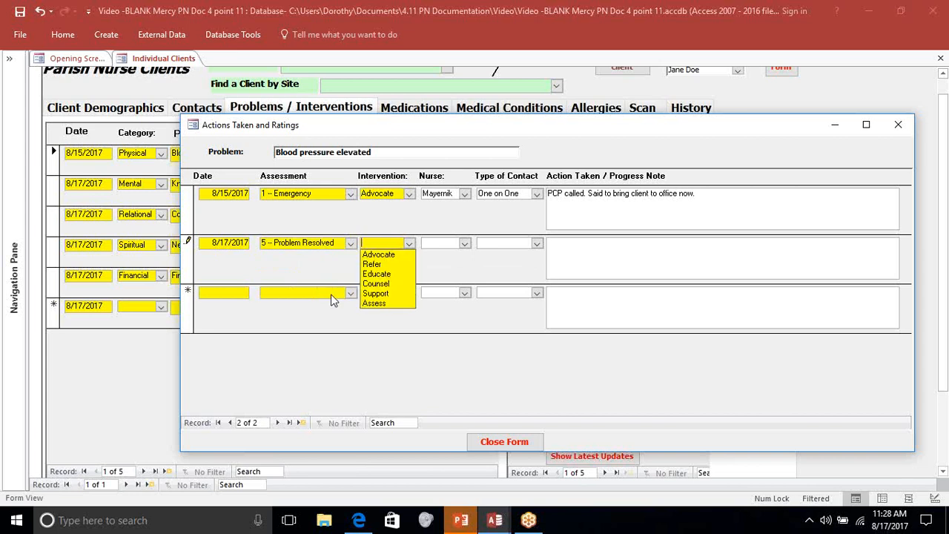
pyautogui.click(393, 294)
pyautogui.press('Tab')
pyautogui.click(460, 255)
pyautogui.press('Tab')
pyautogui.click(534, 254)
pyautogui.click(574, 242)
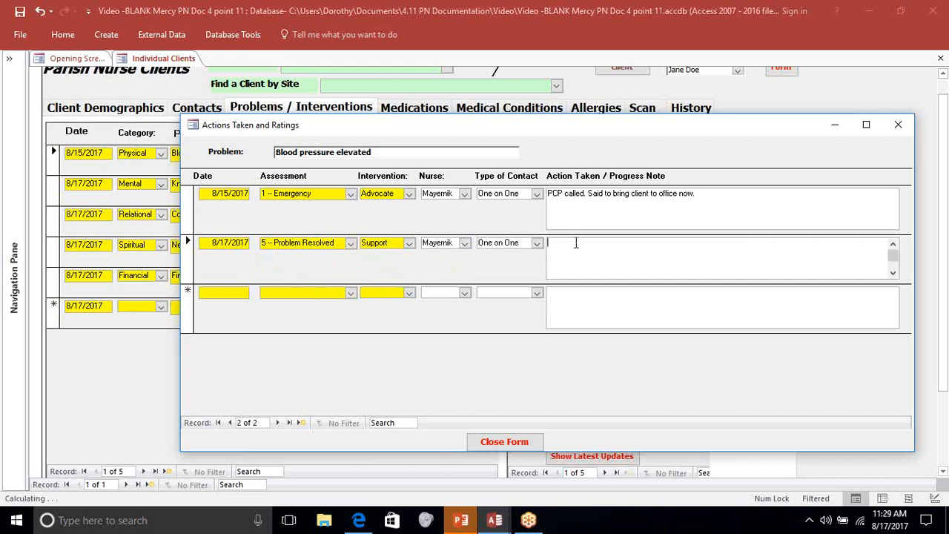
pyautogui.click(513, 443)
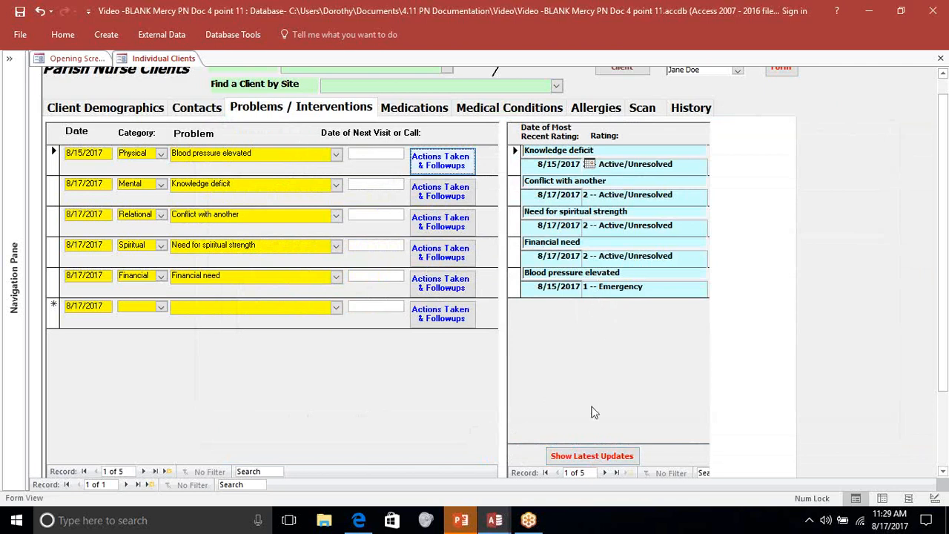
pyautogui.click(585, 457)
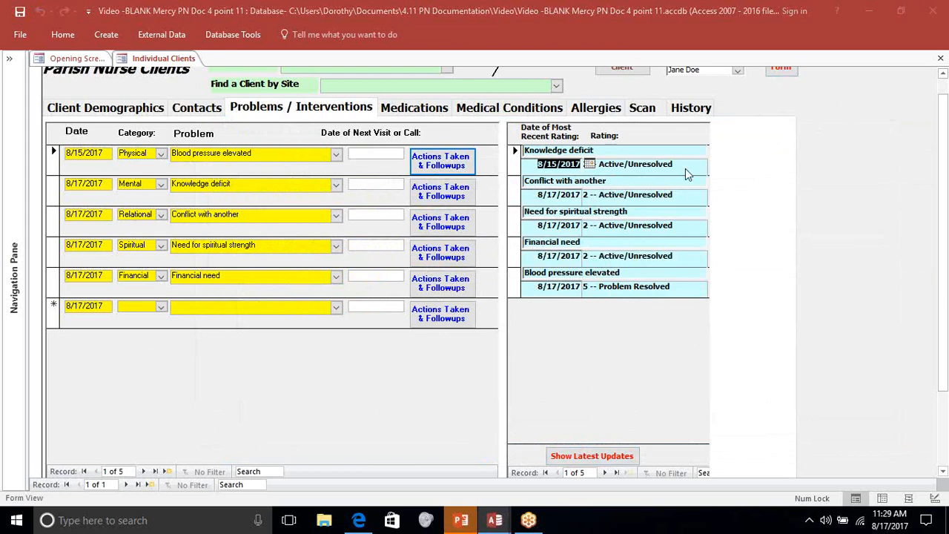
# - Review the client's demographics page and examine the Find a Client list in the populated Website Version 4.11 database
pyautogui.click(134, 113)
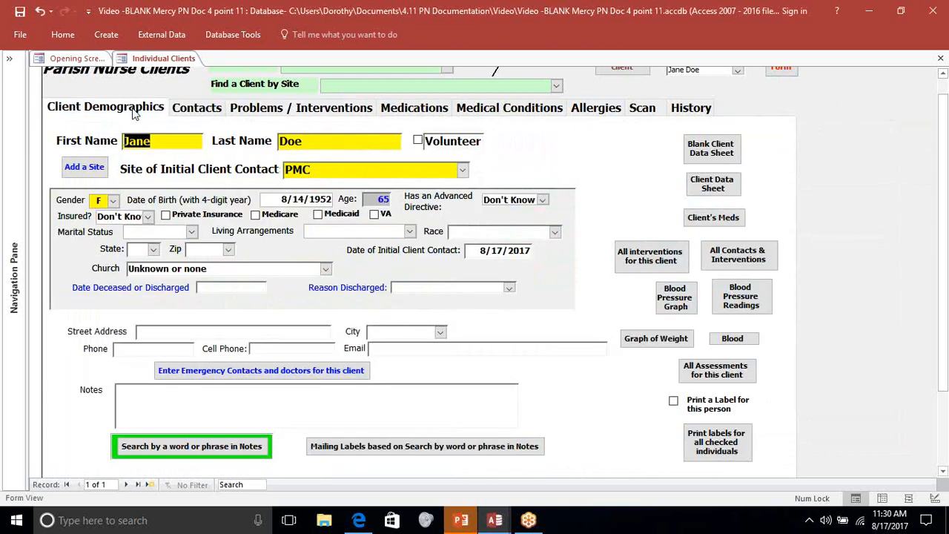
pyautogui.click(943, 75)
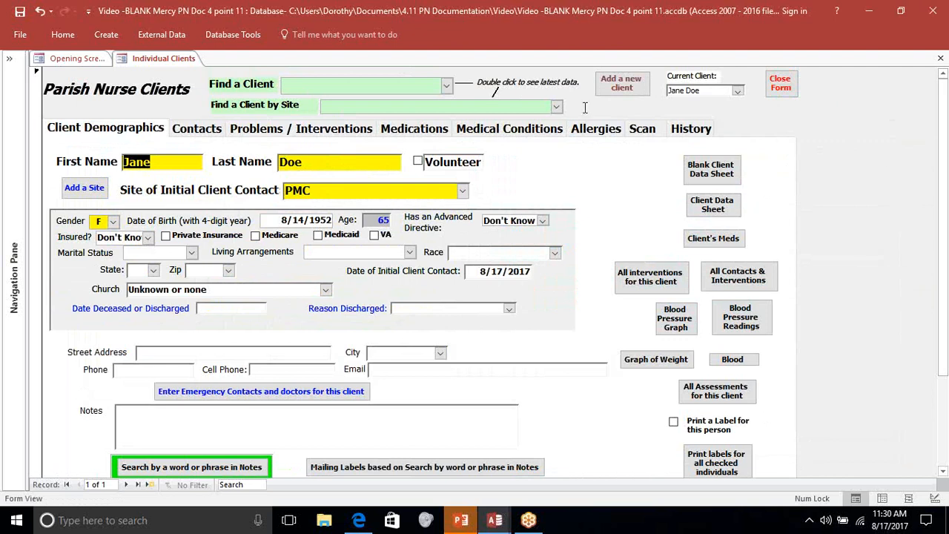
pyautogui.click(447, 87)
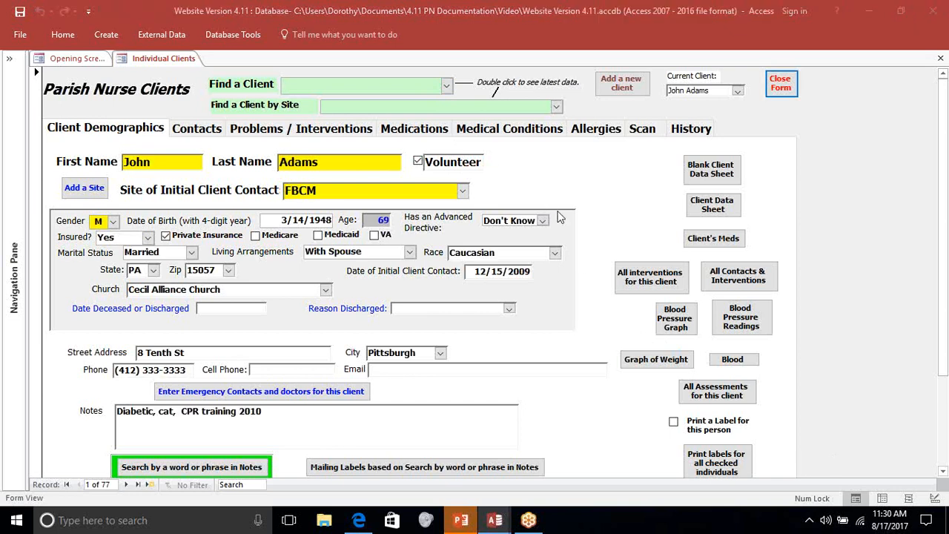
pyautogui.click(447, 88)
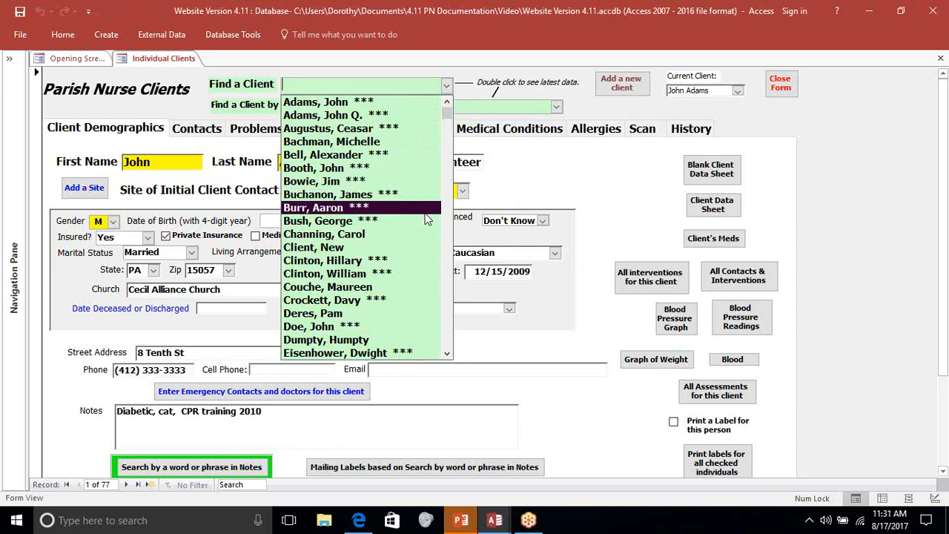
pyautogui.click(602, 167)
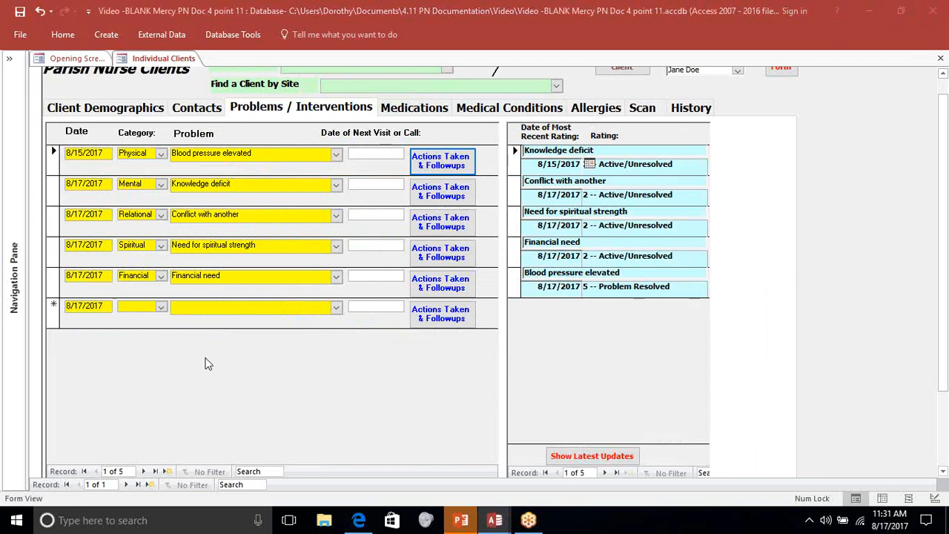
# - Set the next visit date for Blood pressure elevated to 8/19/2017 in the blank database and close the client form
pyautogui.click(362, 153)
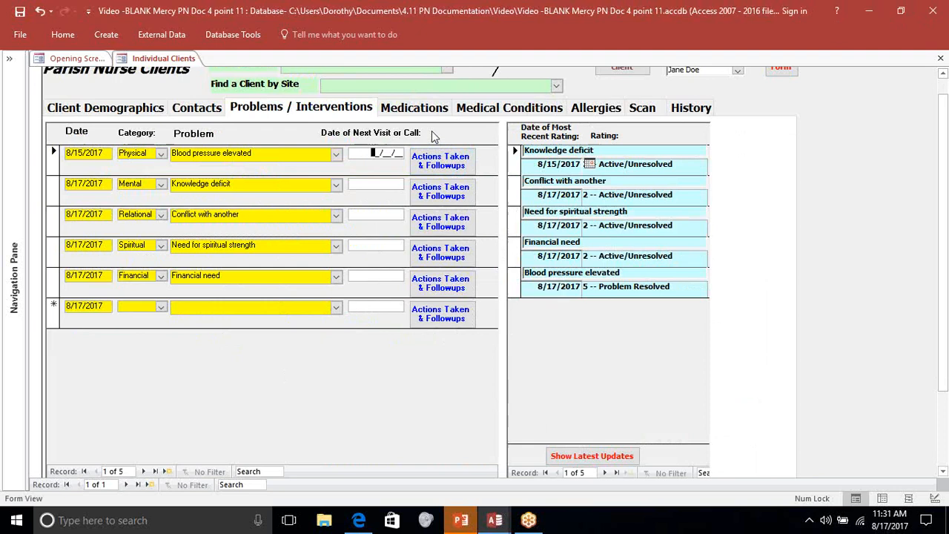
pyautogui.write('08')
pyautogui.write('19')
pyautogui.write('17')
pyautogui.press('Tab')
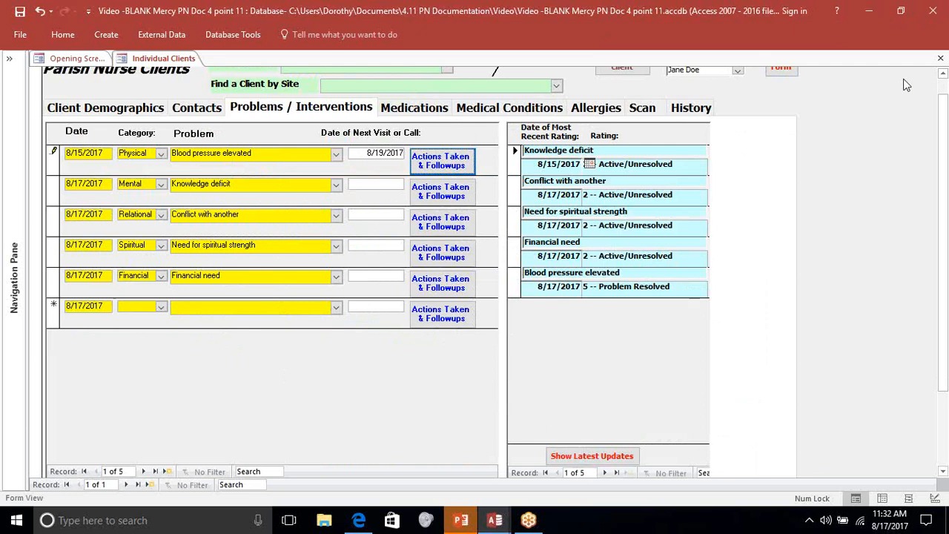
pyautogui.click(783, 70)
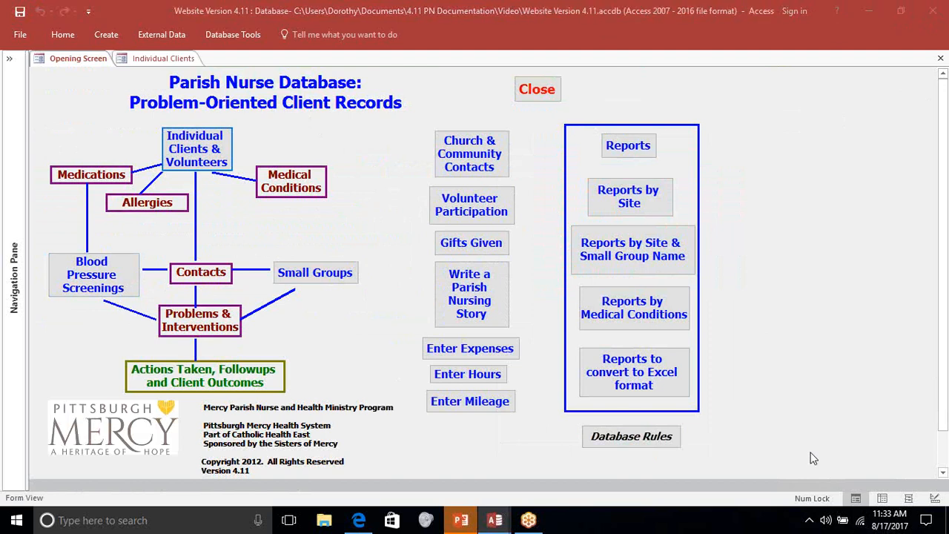
# - Bring up the Blood Pressure Screening form in the Website Version 4.11 database and date the screening 8/17/2017
pyautogui.click(104, 281)
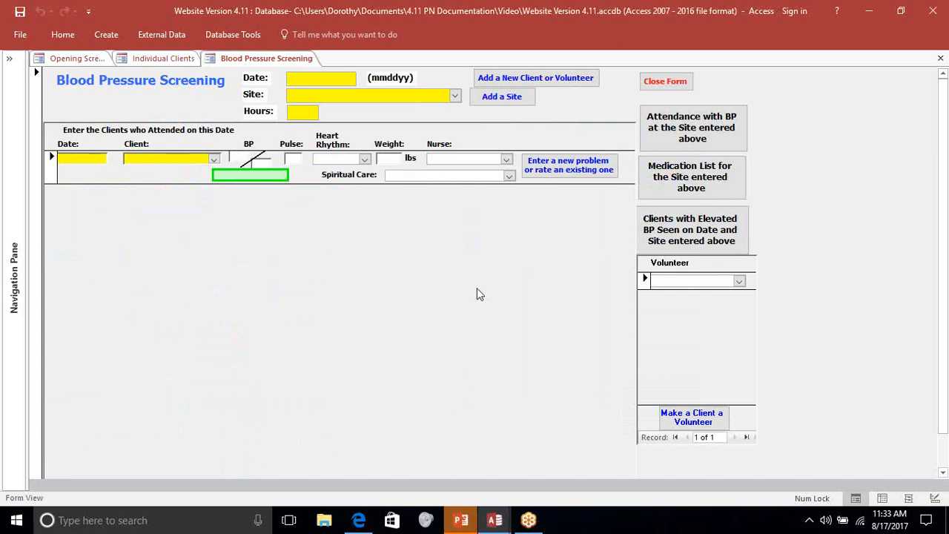
pyautogui.write('081717')
pyautogui.press('Tab')
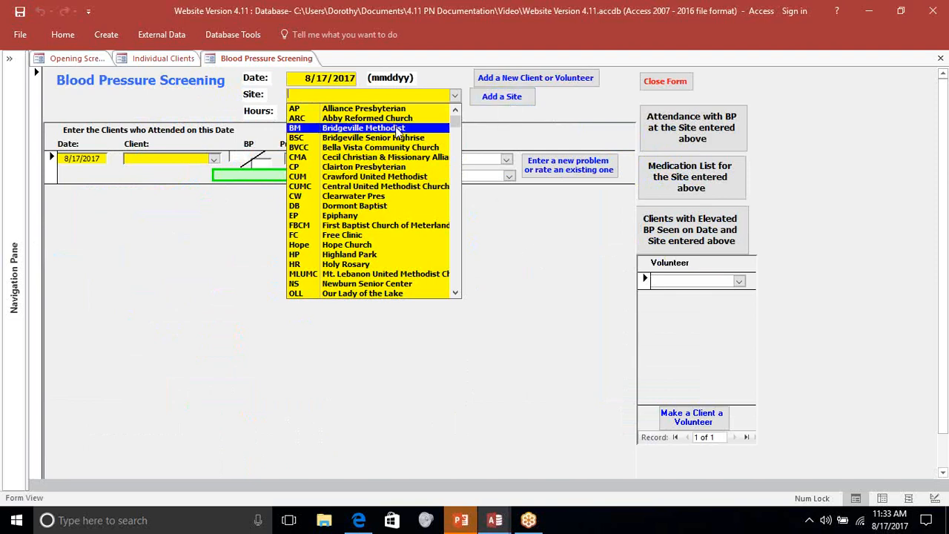
# - Look through the available screening sites and the Add a Client Site form, then close it without adding a site
pyautogui.scroll(-2, 400, 192)
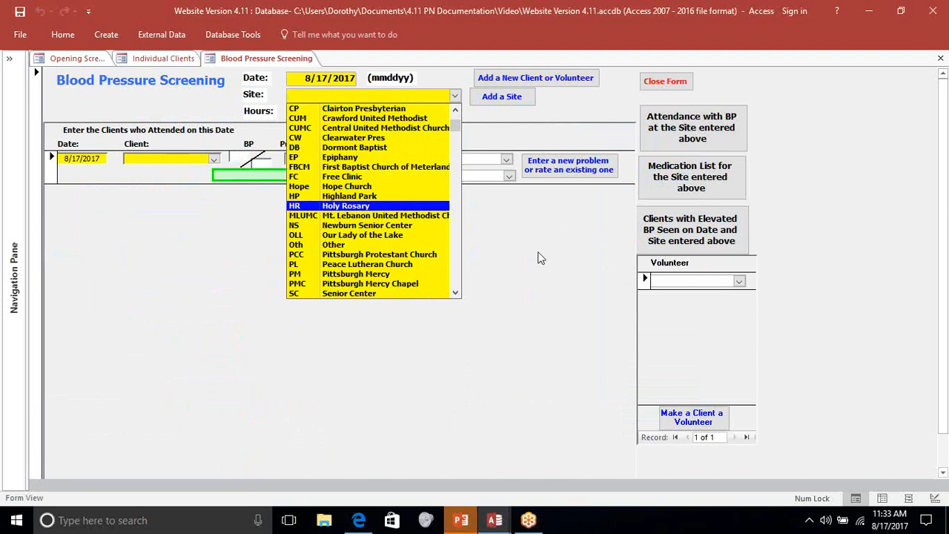
pyautogui.click(505, 98)
pyautogui.click(504, 99)
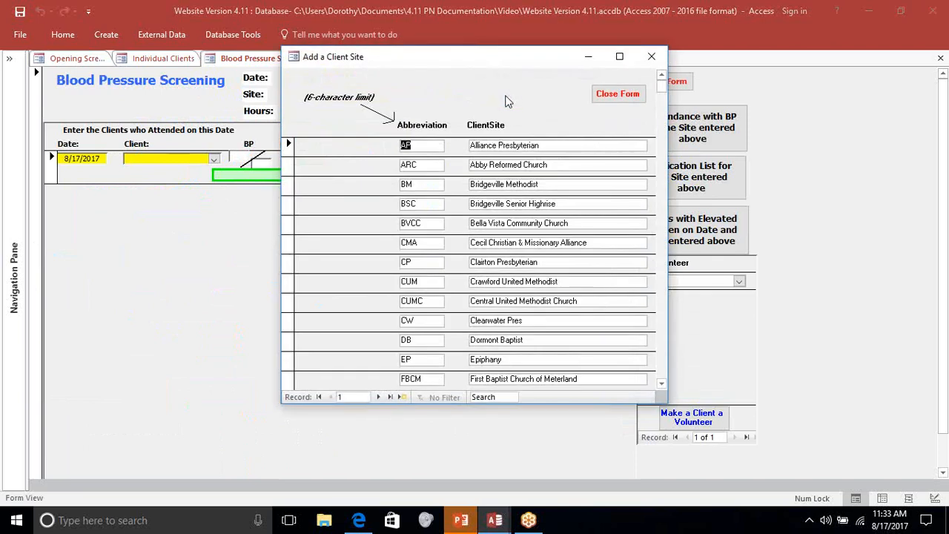
pyautogui.moveTo(662, 85)
pyautogui.mouseDown()
pyautogui.moveTo(662, 323)
pyautogui.moveTo(663, 83)
pyautogui.mouseUp()
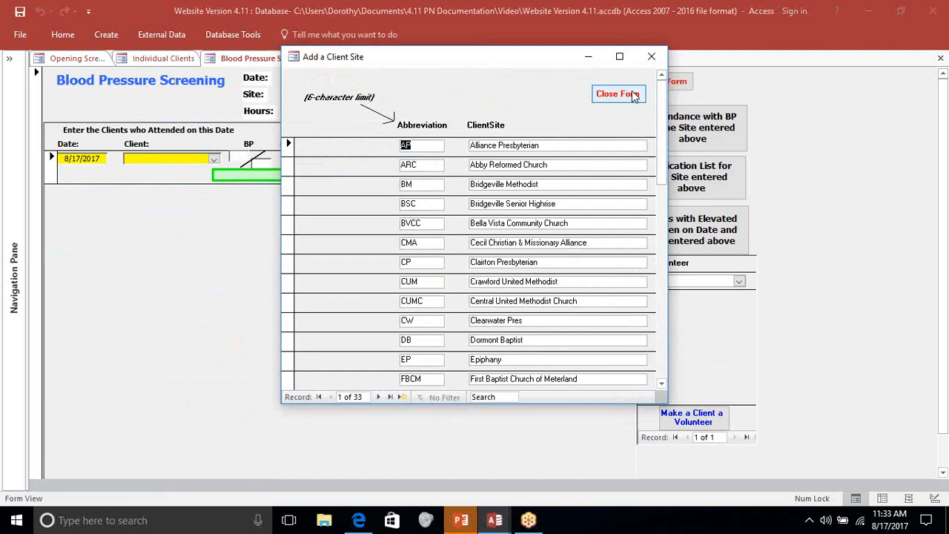
pyautogui.click(619, 94)
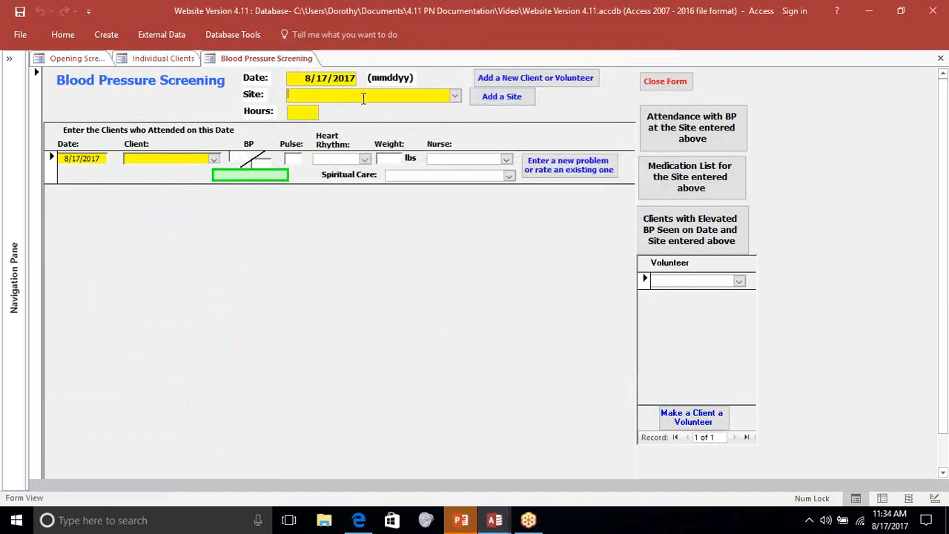
# - Set the screening's site to PM and its hours to 2
pyautogui.write('pm')
pyautogui.press('Tab')
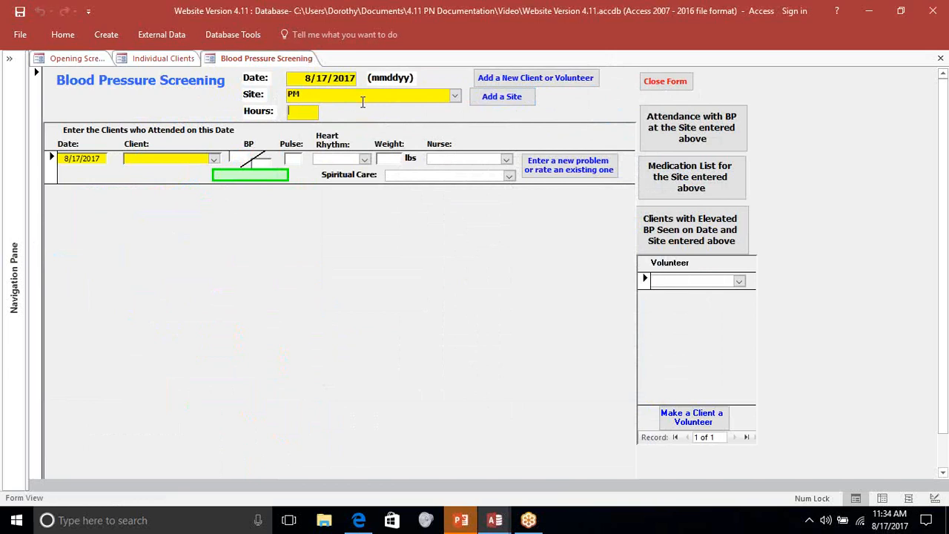
pyautogui.write('2')
pyautogui.press('Tab')
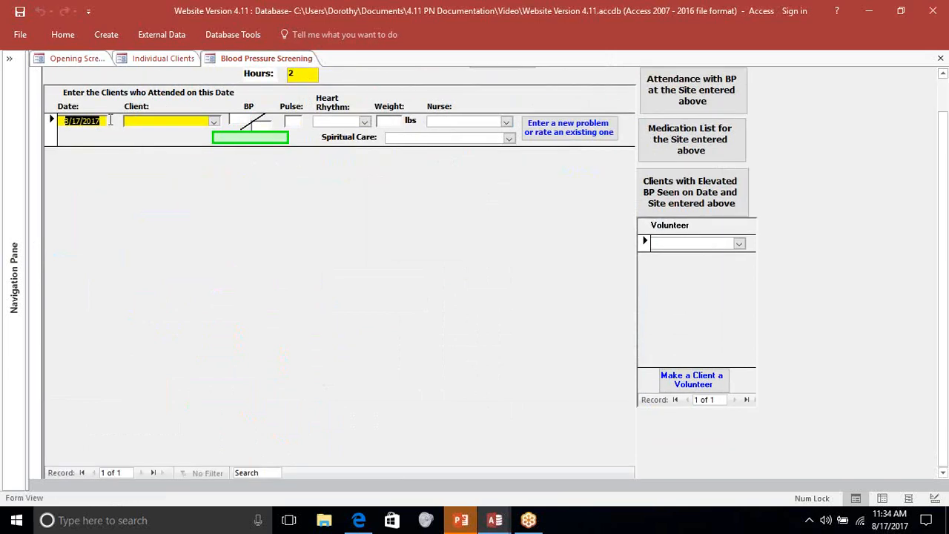
# - Enter the first two clients who attended the screening, leaving their blood pressure readings unfilled
pyautogui.click(109, 120)
pyautogui.click(187, 123)
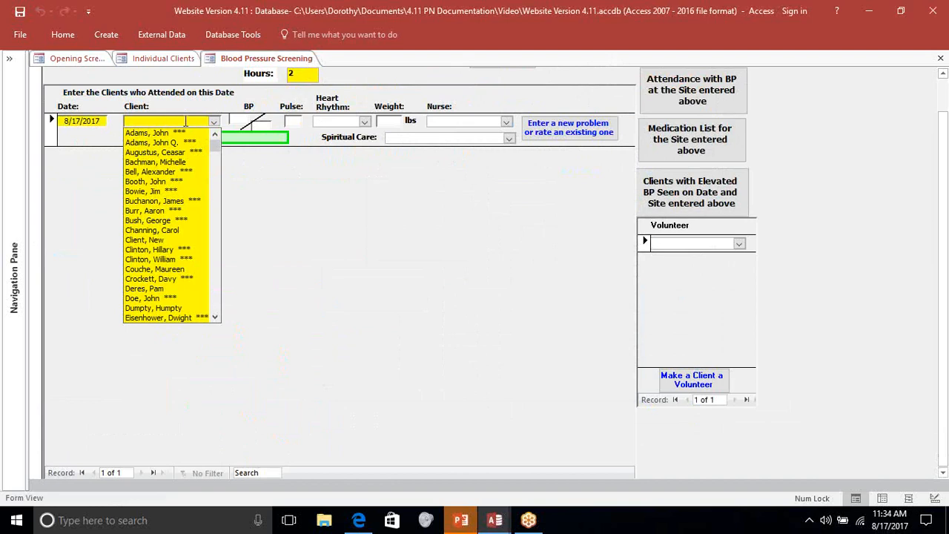
pyautogui.click(194, 229)
pyautogui.click(245, 125)
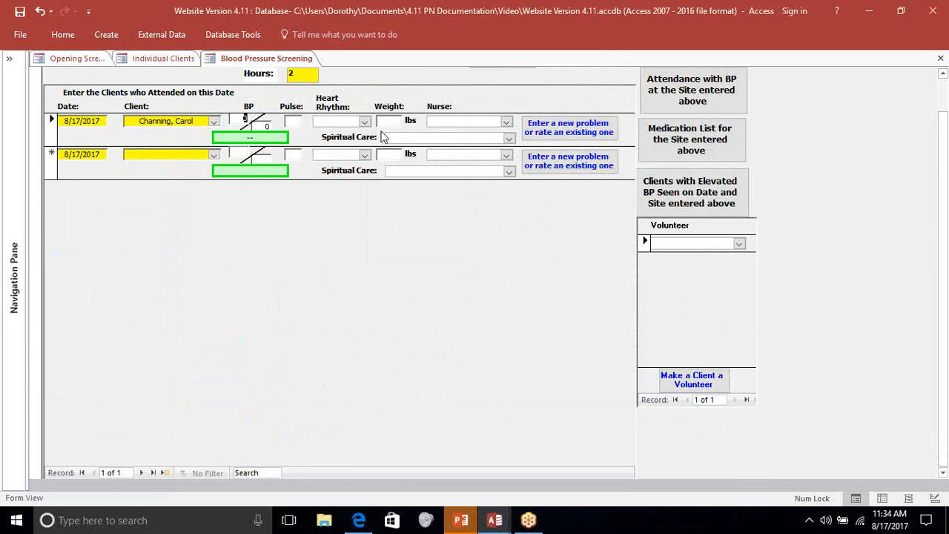
pyautogui.click(142, 154)
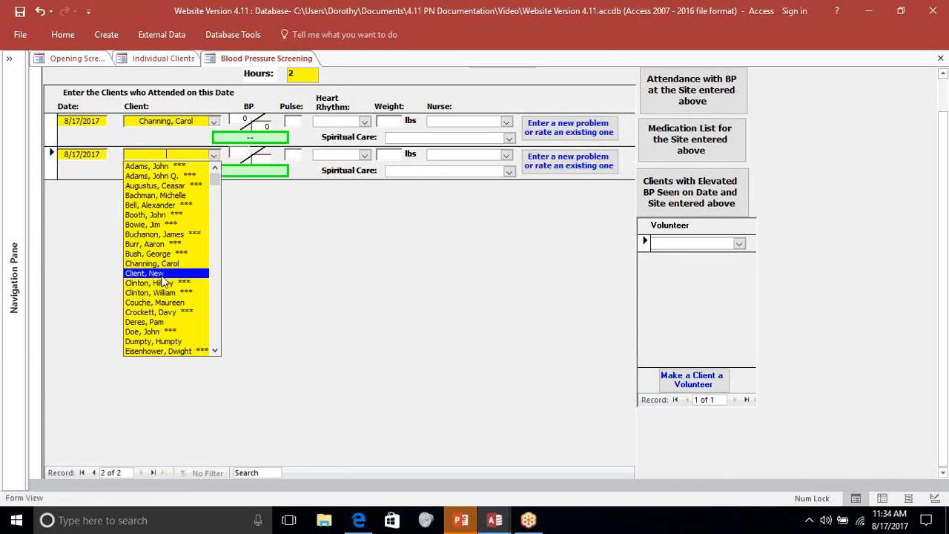
pyautogui.click(157, 301)
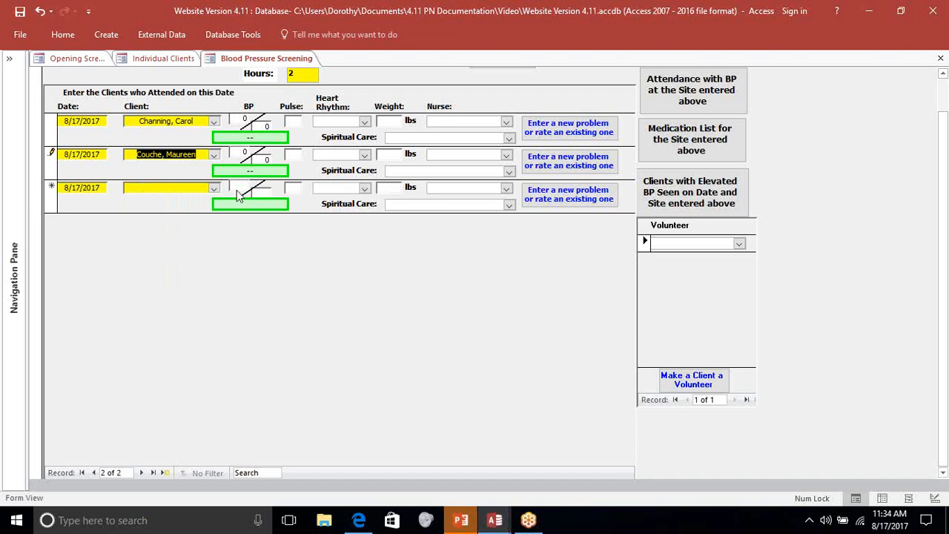
# - Add three more existing clients to the screening's attendance list, leaving their readings unfilled
pyautogui.click(198, 188)
pyautogui.scroll(-3, 147, 375)
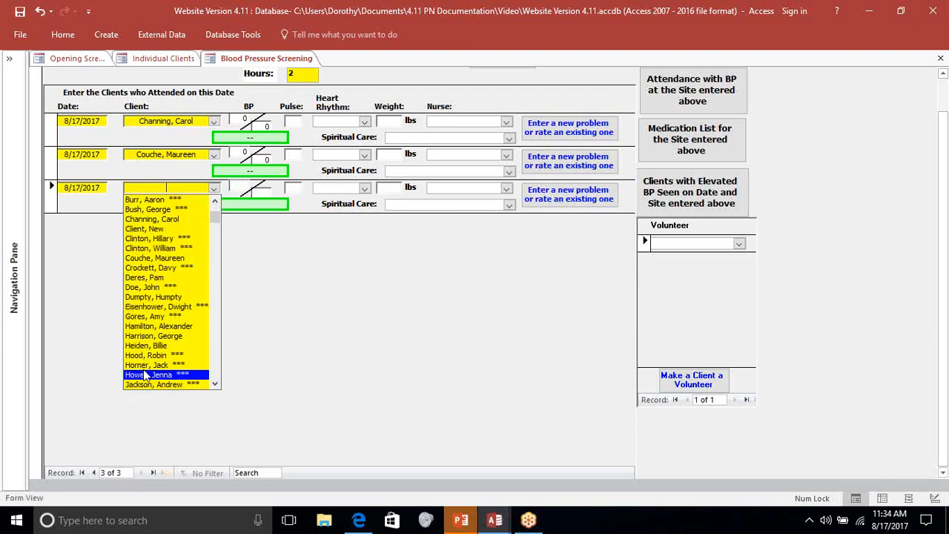
pyautogui.click(147, 363)
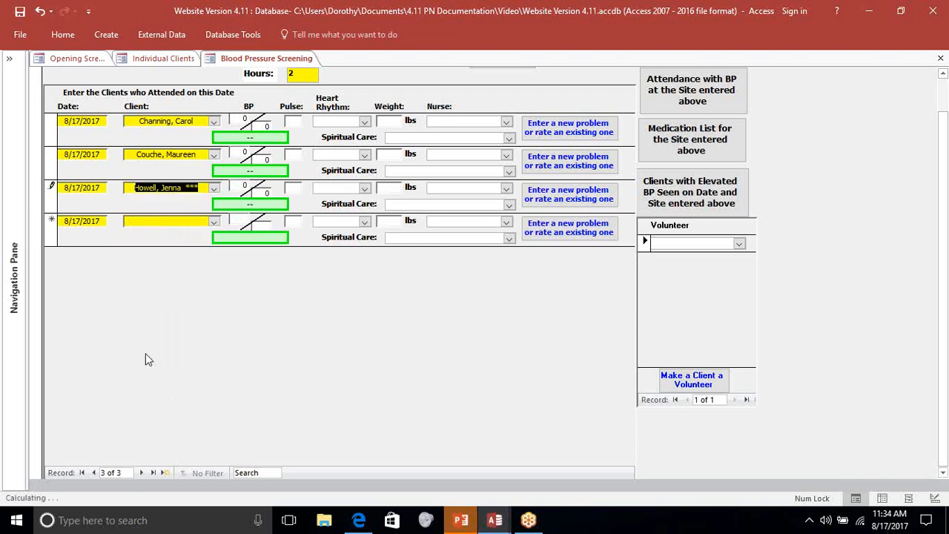
pyautogui.click(141, 223)
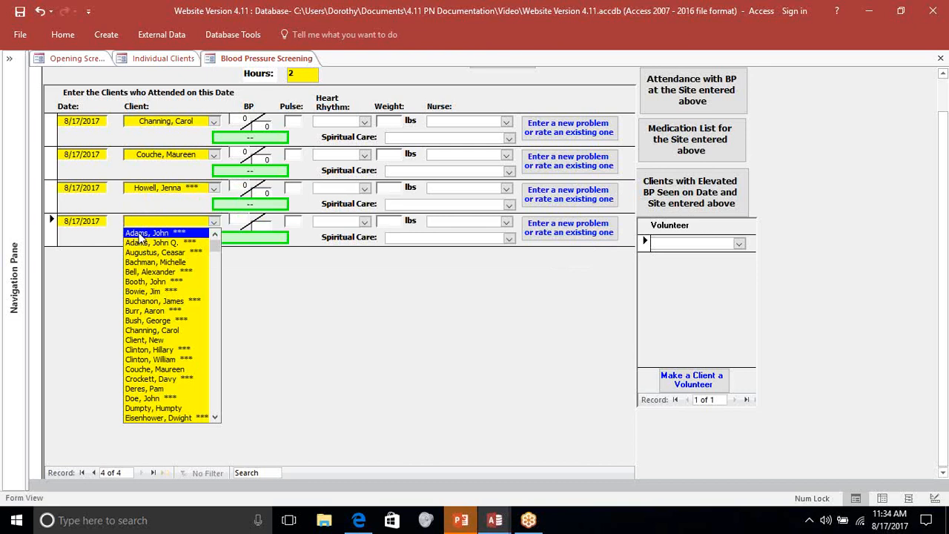
pyautogui.write('Hor')
pyautogui.press('Tab')
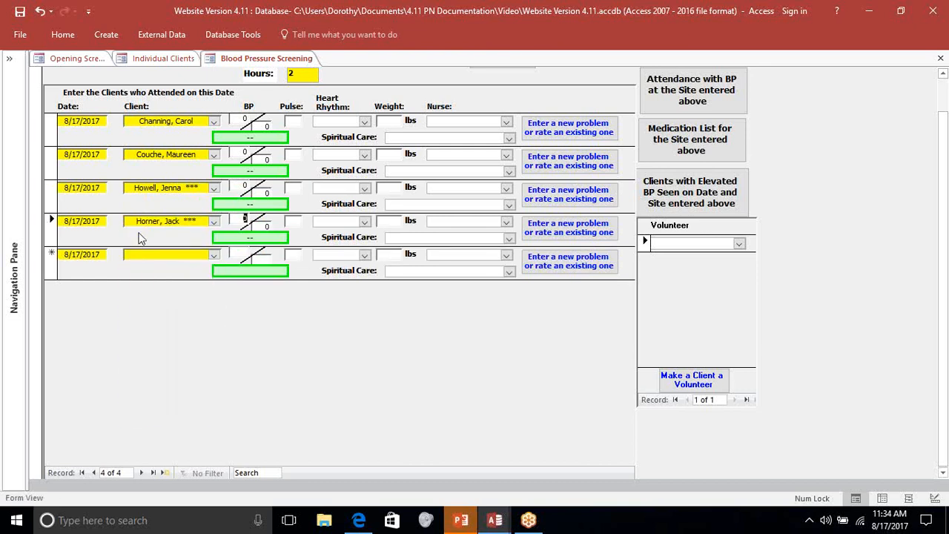
pyautogui.click(178, 256)
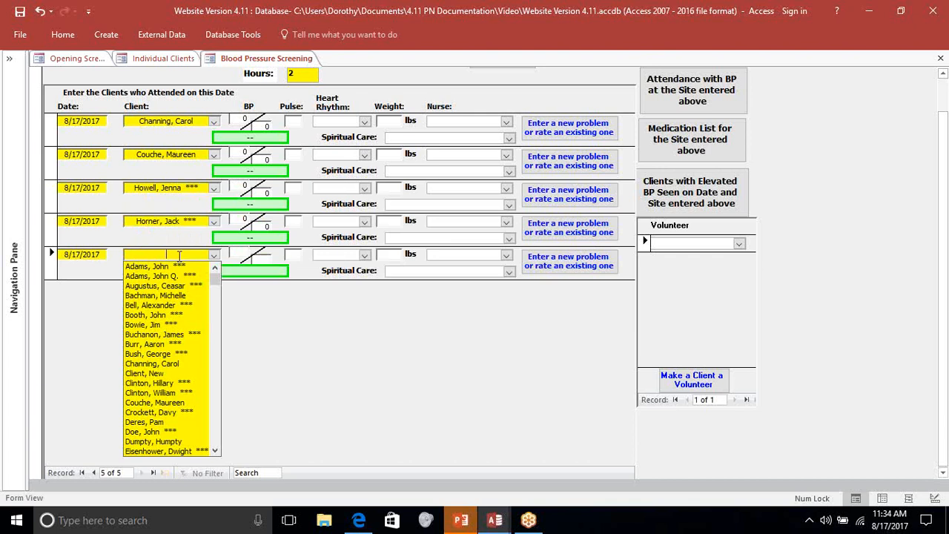
pyautogui.write('doe, John ***')
pyautogui.press('Tab')
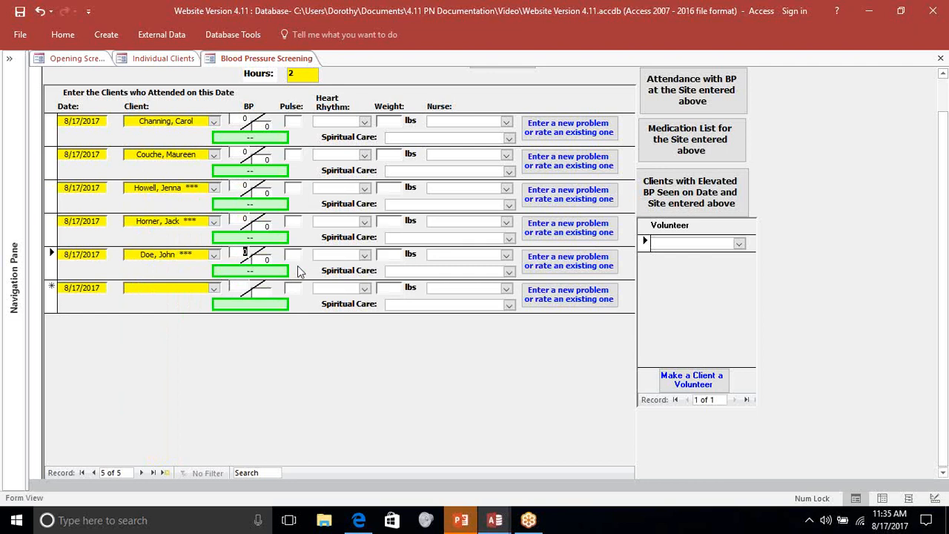
# - Add a Mental problem of Anxiety to the interventions of the last client on the screening's attendance list
pyautogui.click(567, 259)
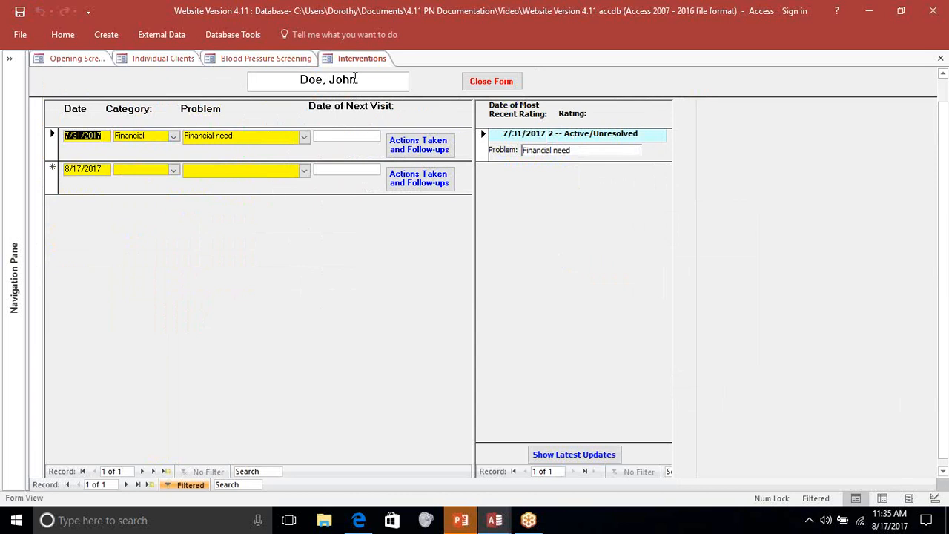
pyautogui.click(173, 170)
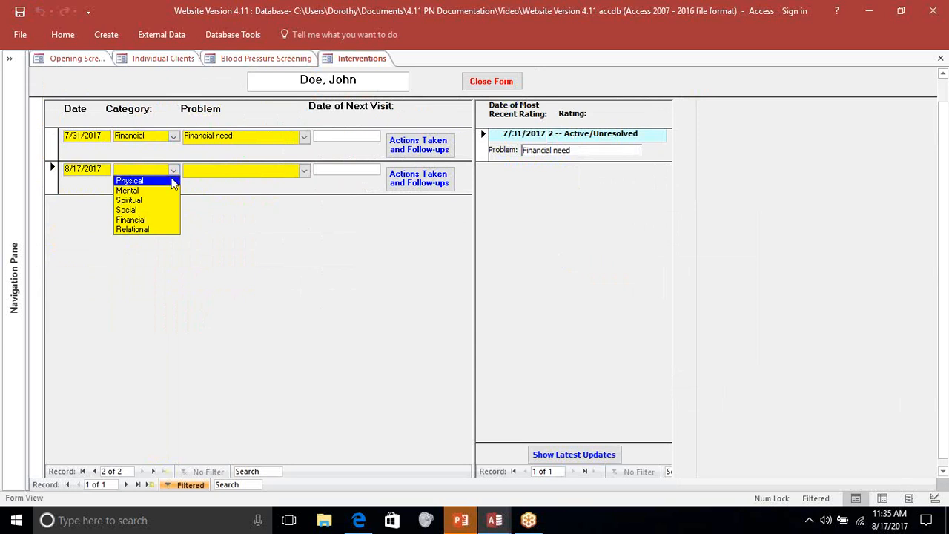
pyautogui.click(166, 189)
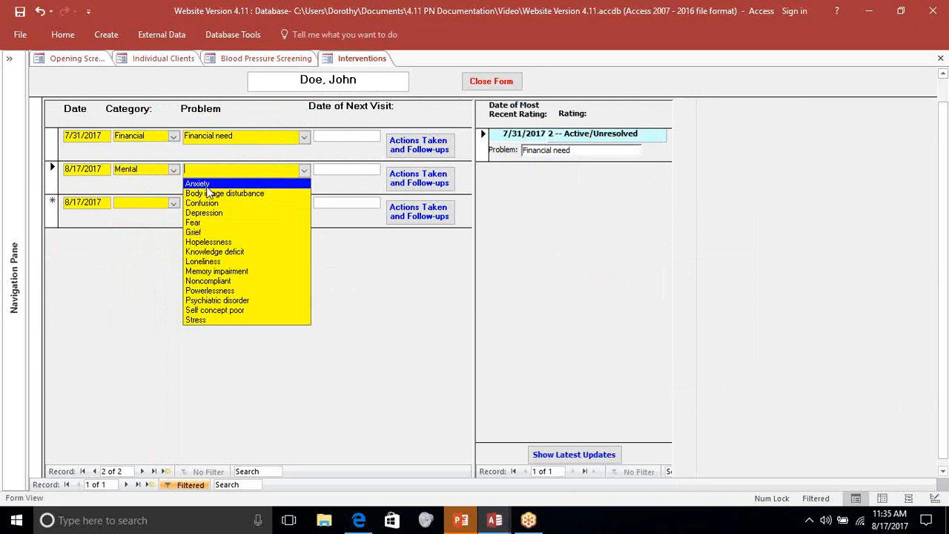
pyautogui.click(208, 186)
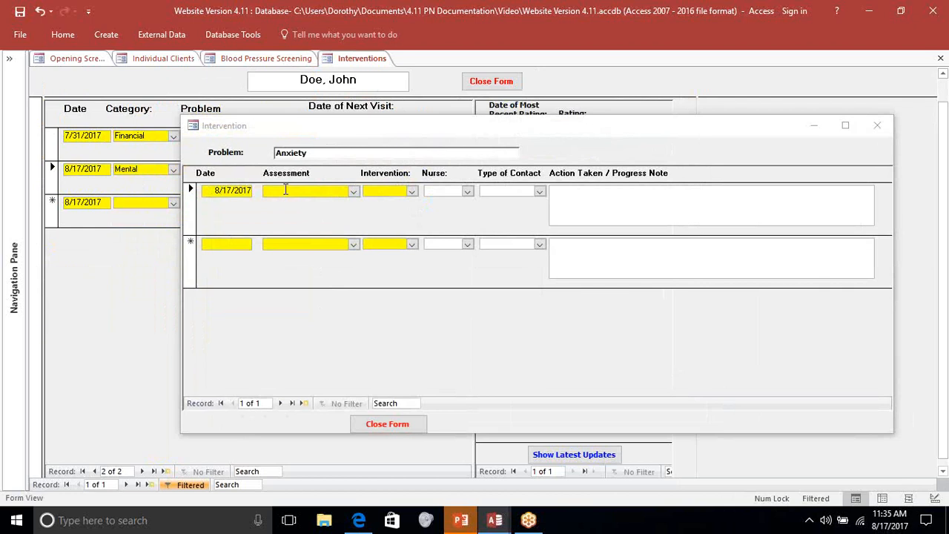
# - Rate the Anxiety problem as 2 -- Active/Unresolved without choosing an intervention, and close the intervention and screening forms
pyautogui.click(354, 191)
pyautogui.click(332, 213)
pyautogui.press('Tab')
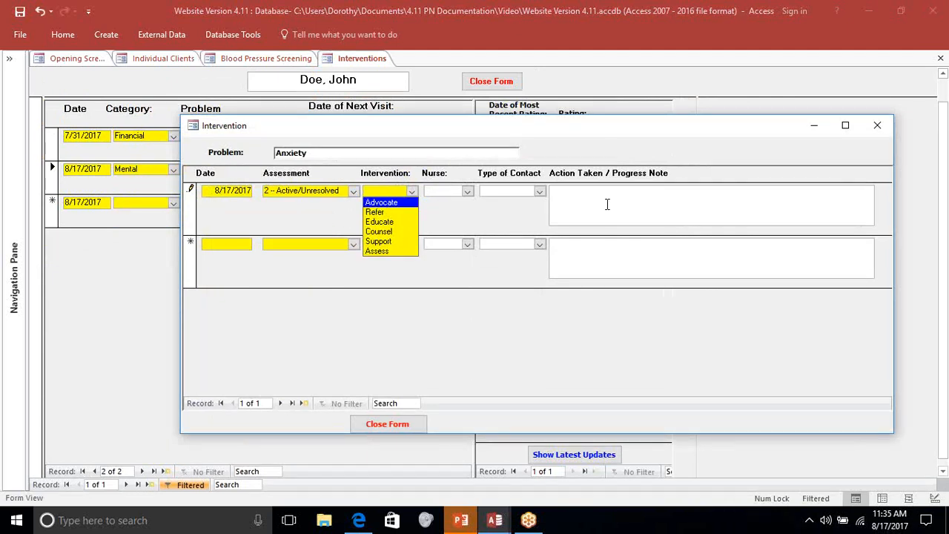
pyautogui.click(406, 424)
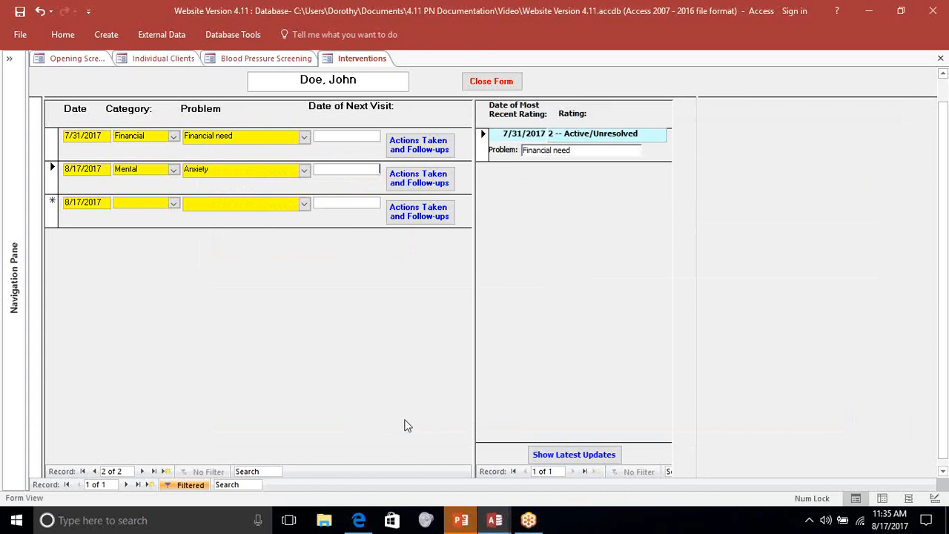
pyautogui.click(490, 81)
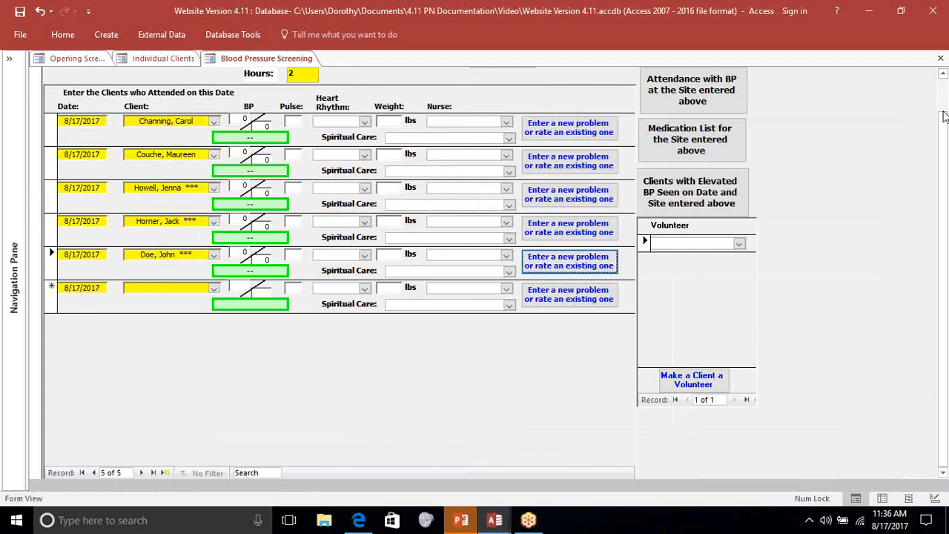
pyautogui.moveTo(942, 113); pyautogui.dragTo(940, 73)
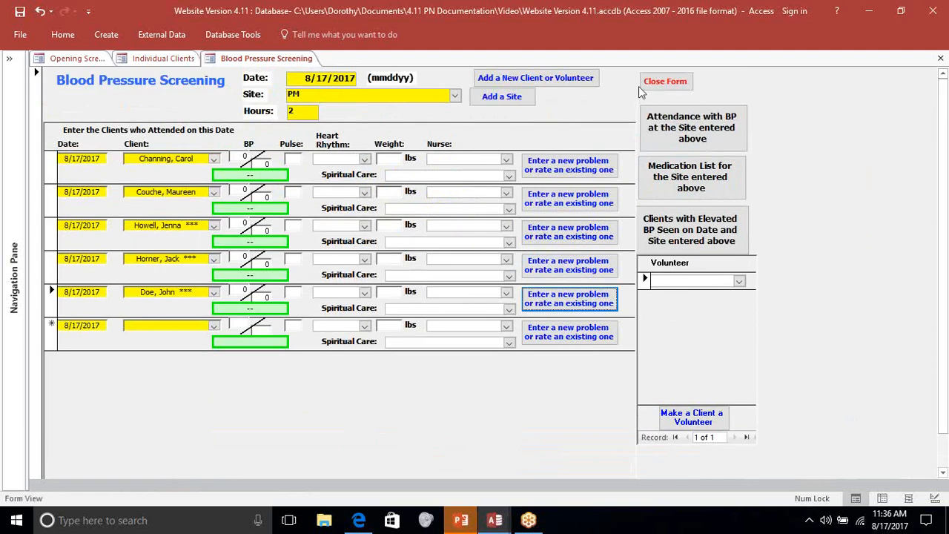
pyautogui.click(666, 82)
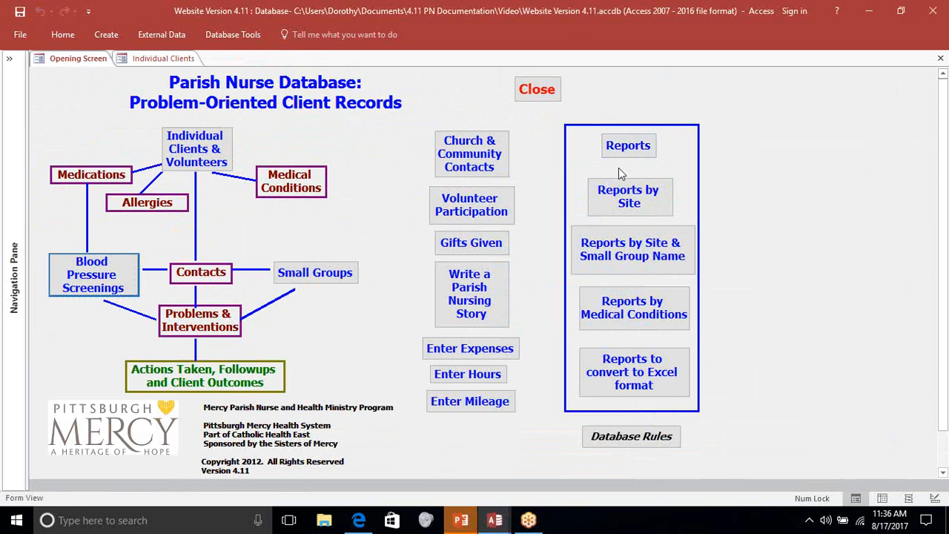
# - From a fresh blood pressure screening form, view the attendance with BP for site PM, and close the list and the form
pyautogui.click(100, 279)
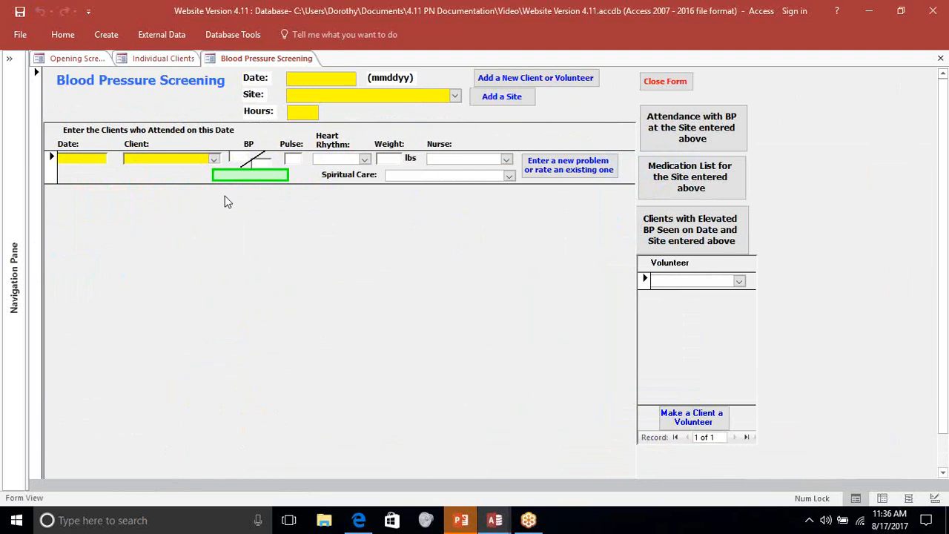
pyautogui.click(301, 94)
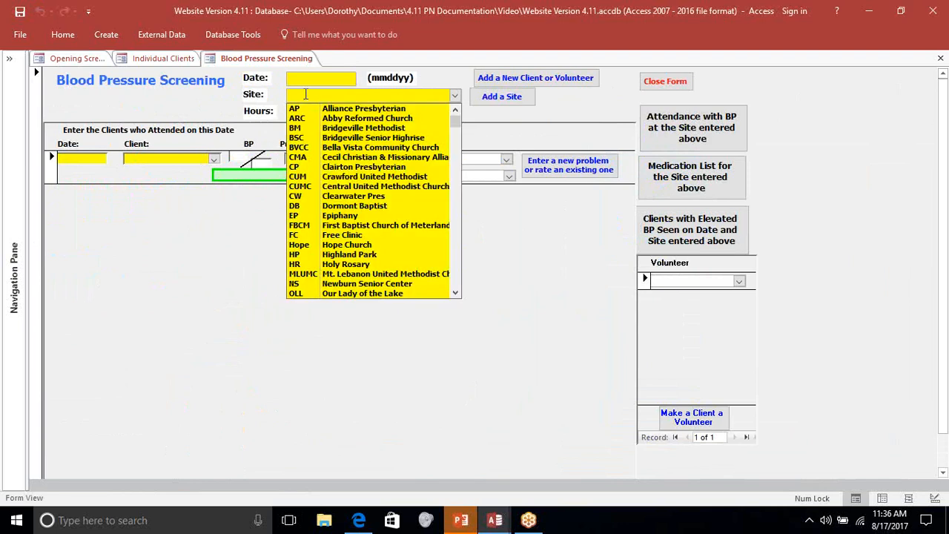
pyautogui.write('p')
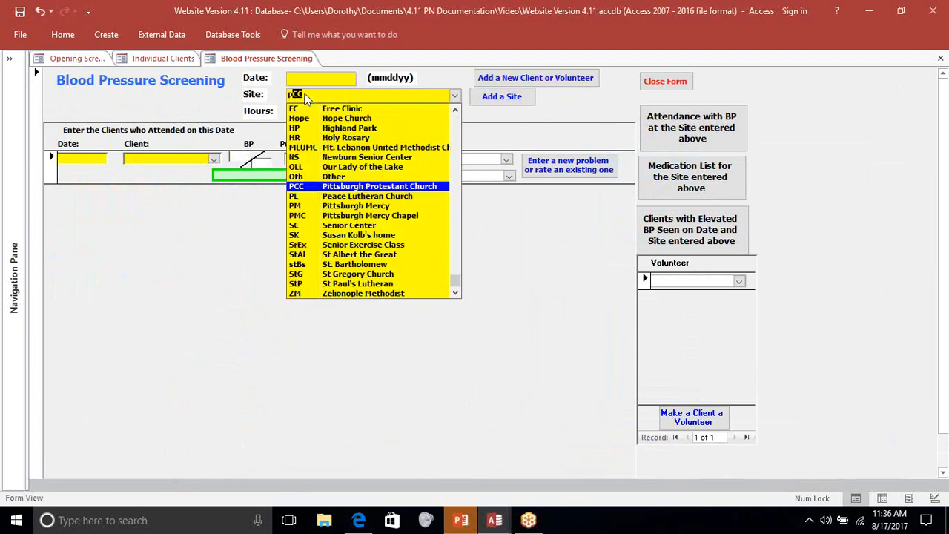
pyautogui.write('m')
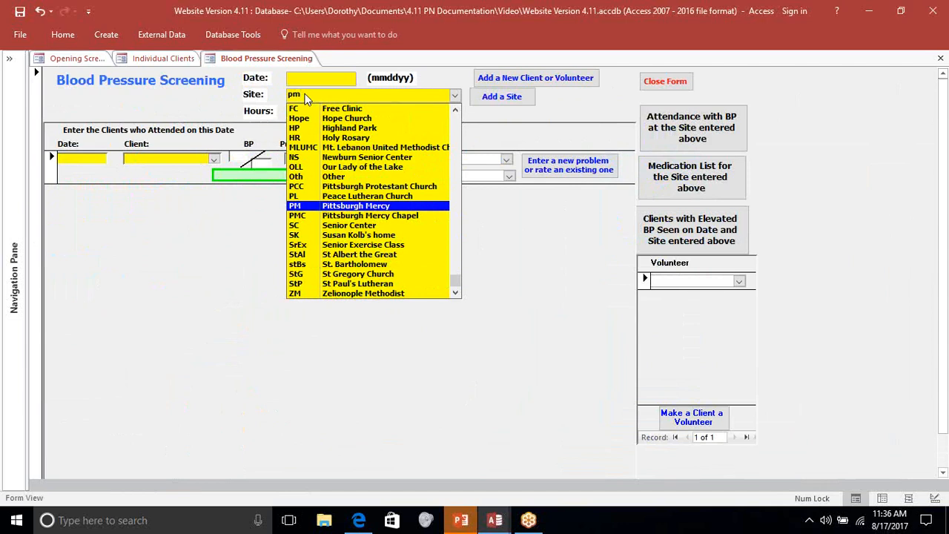
pyautogui.click(384, 208)
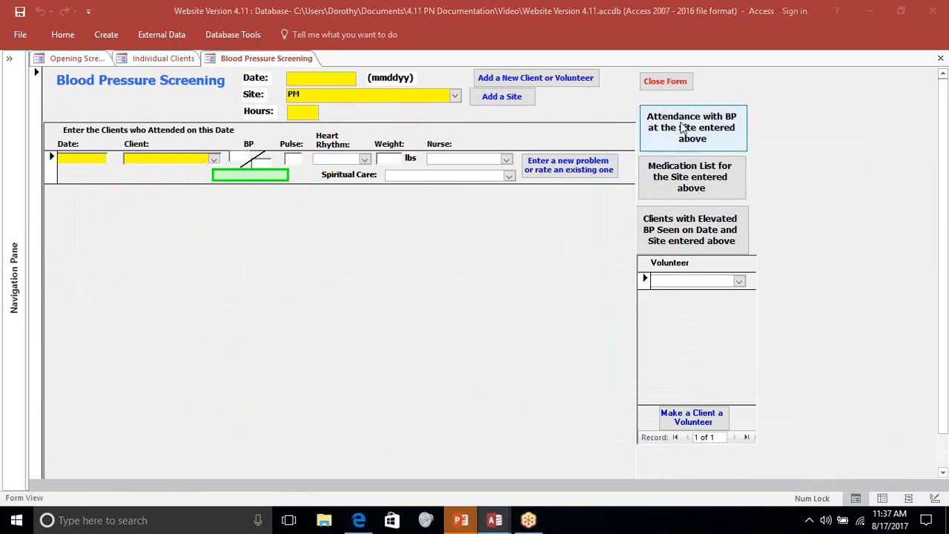
pyautogui.click(723, 139)
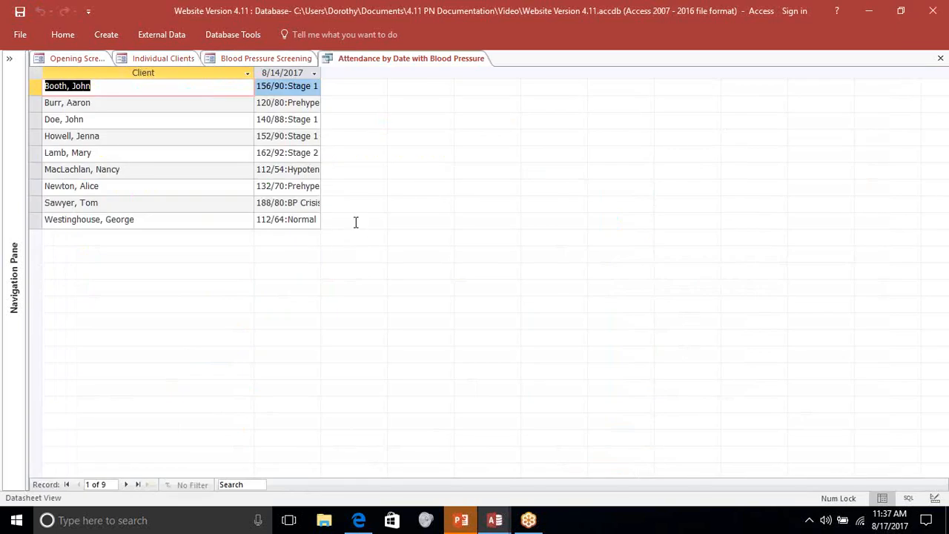
pyautogui.click(210, 222)
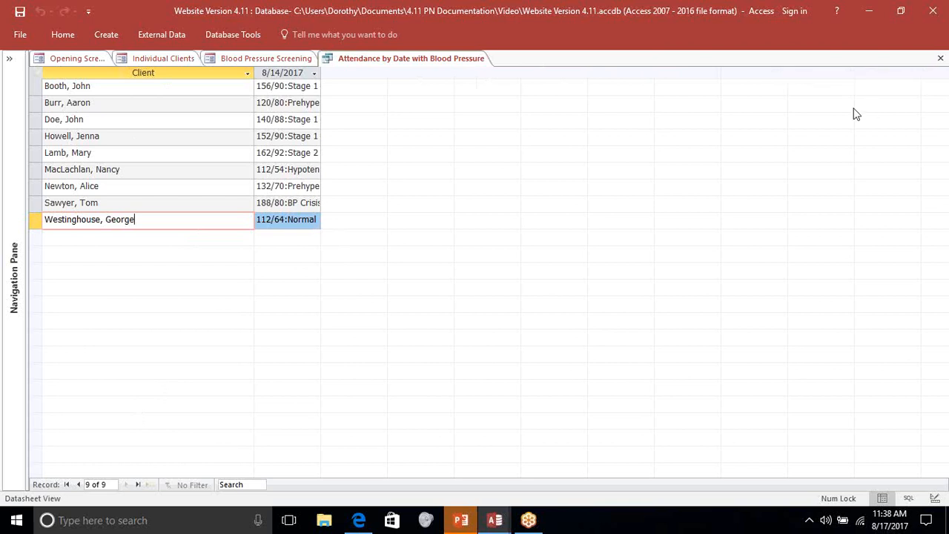
pyautogui.click(941, 59)
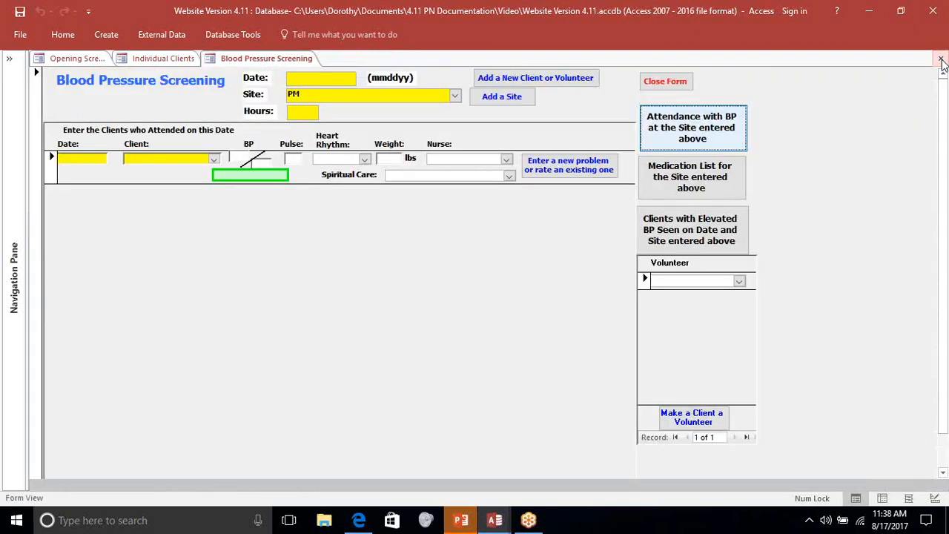
pyautogui.click(671, 83)
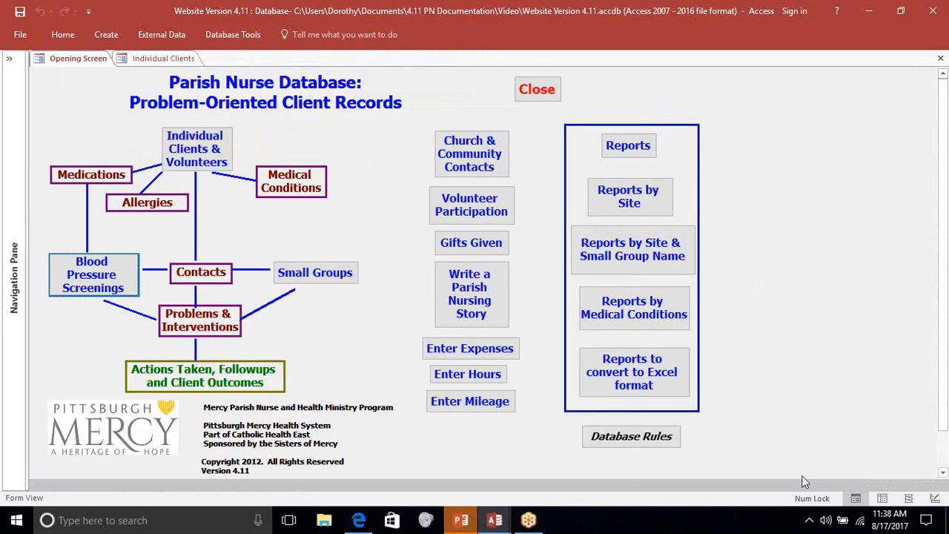
# - Open the small group attendance form and examine its available small groups and intervention types
pyautogui.click(332, 276)
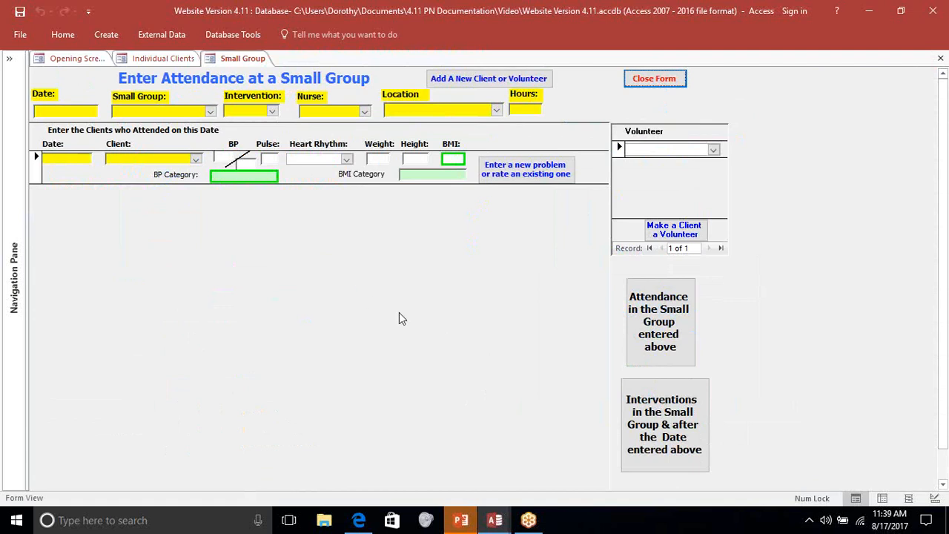
pyautogui.click(210, 111)
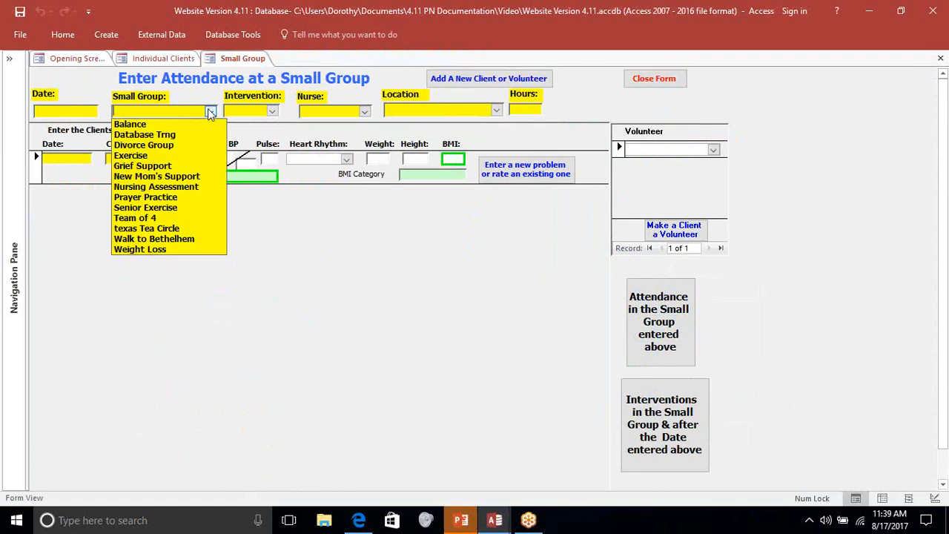
pyautogui.click(272, 112)
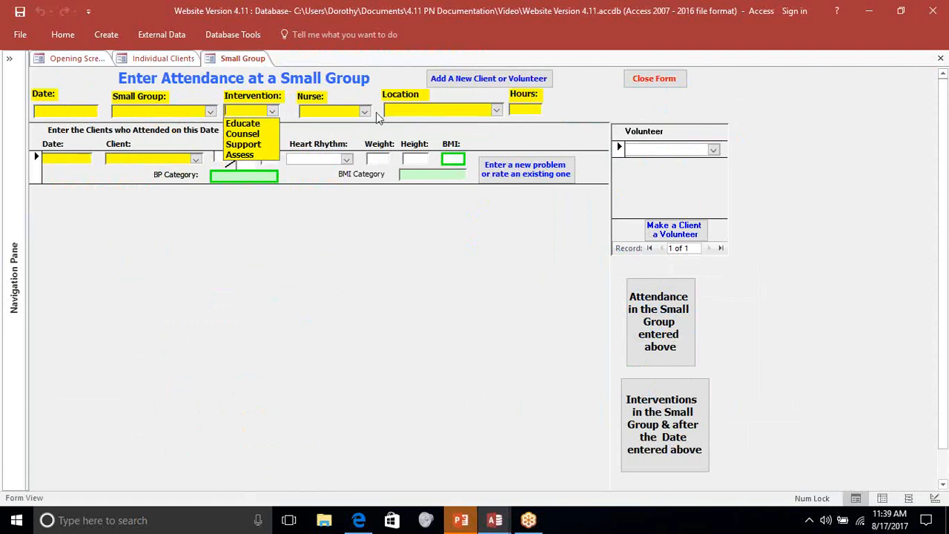
pyautogui.click(363, 212)
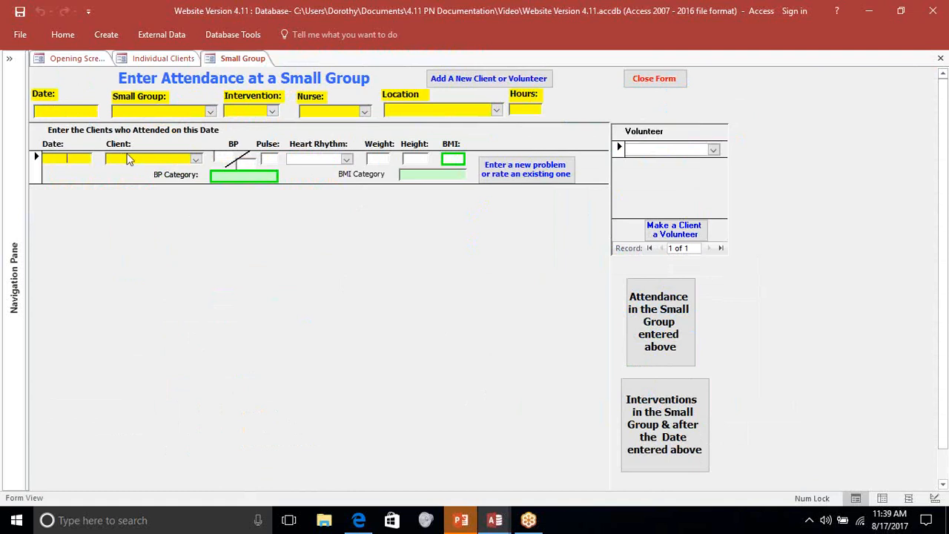
# - Look over the small group form's client list and the new client form, and close both forms without entering anyone
pyautogui.click(195, 158)
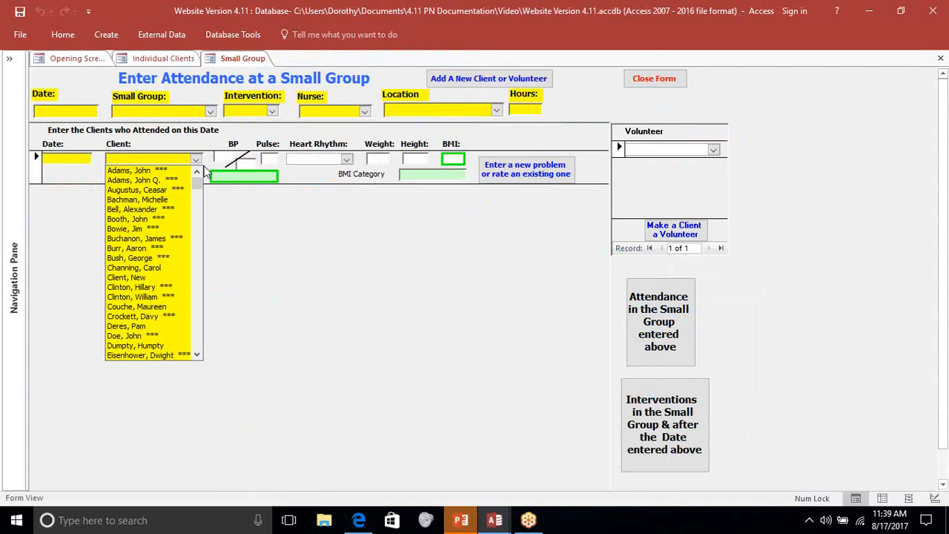
pyautogui.click(456, 84)
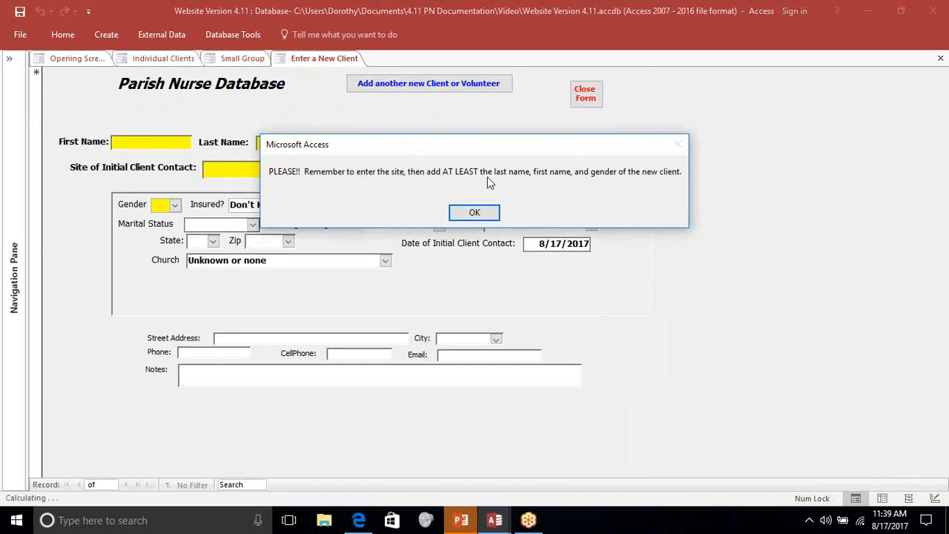
pyautogui.click(485, 213)
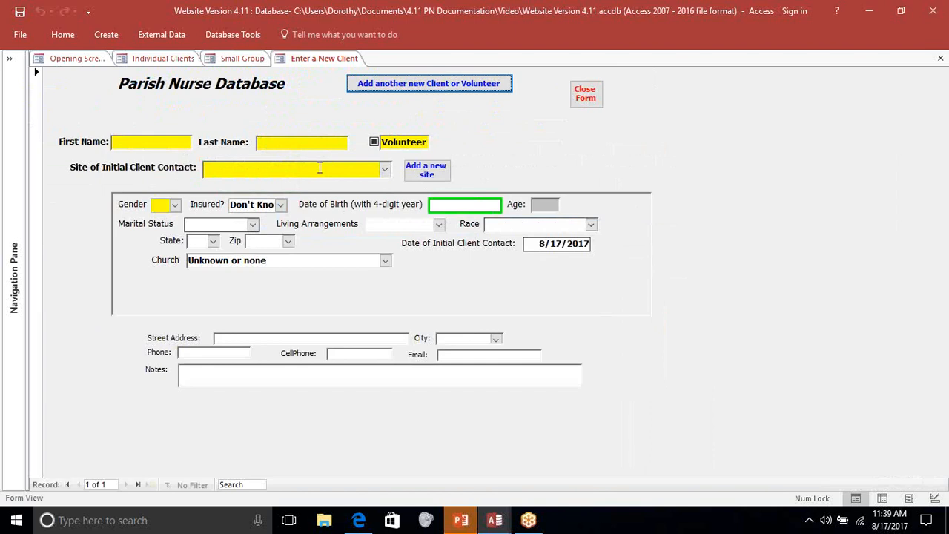
pyautogui.click(578, 98)
pyautogui.click(195, 128)
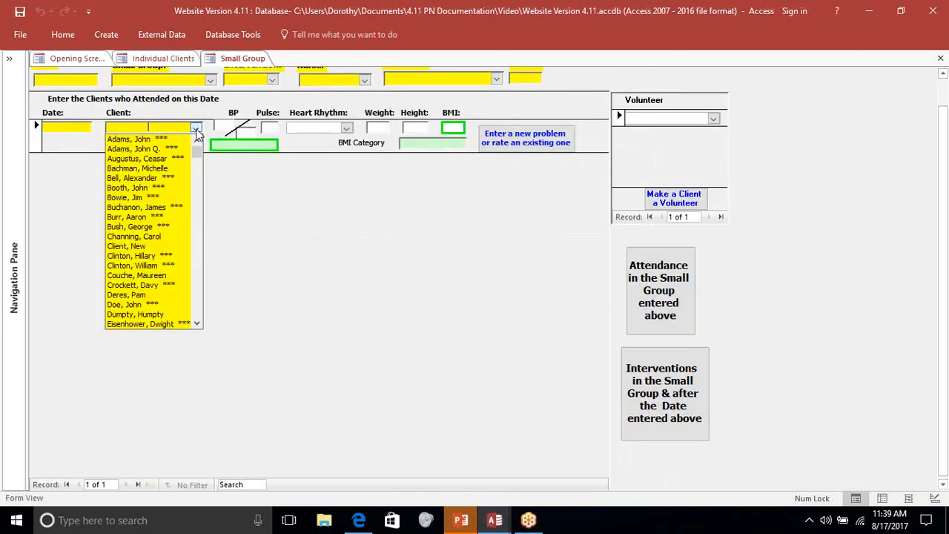
pyautogui.click(310, 266)
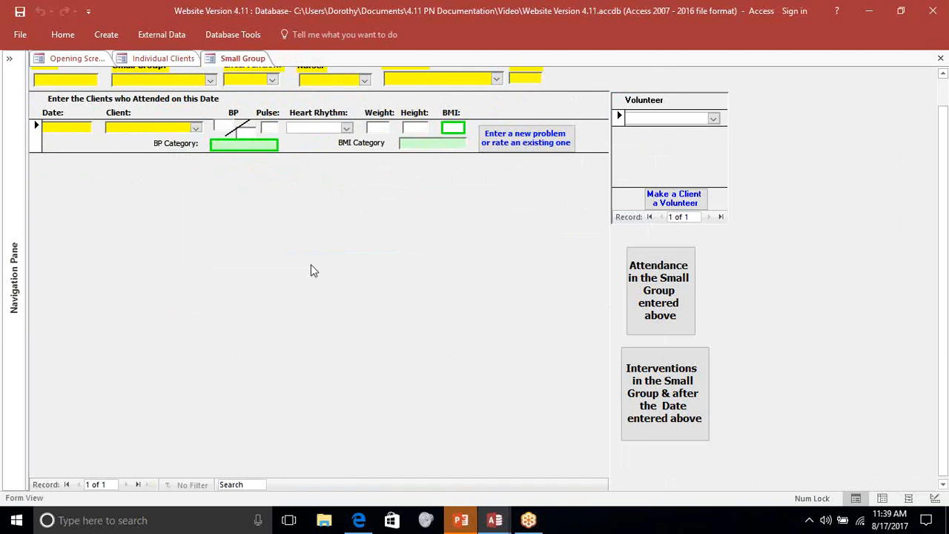
pyautogui.scroll(2, 853, 126)
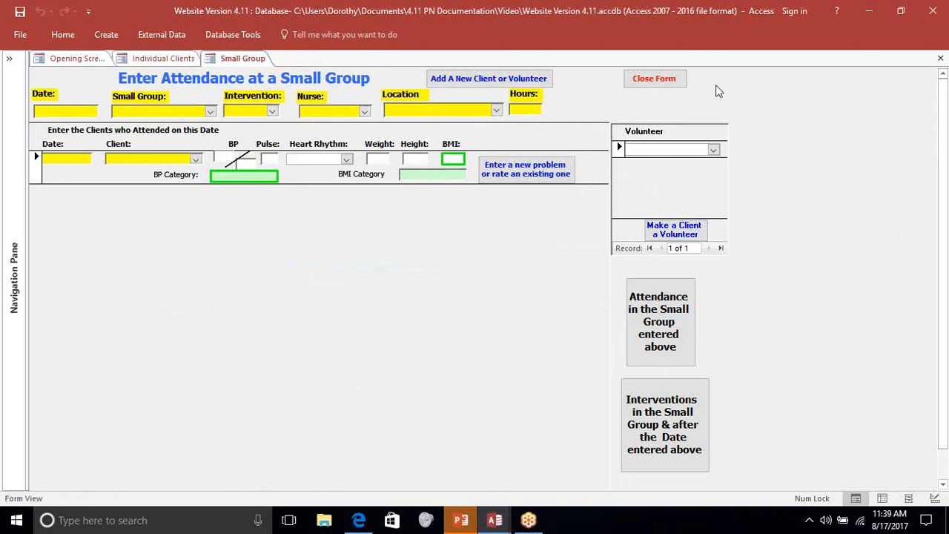
pyautogui.click(677, 81)
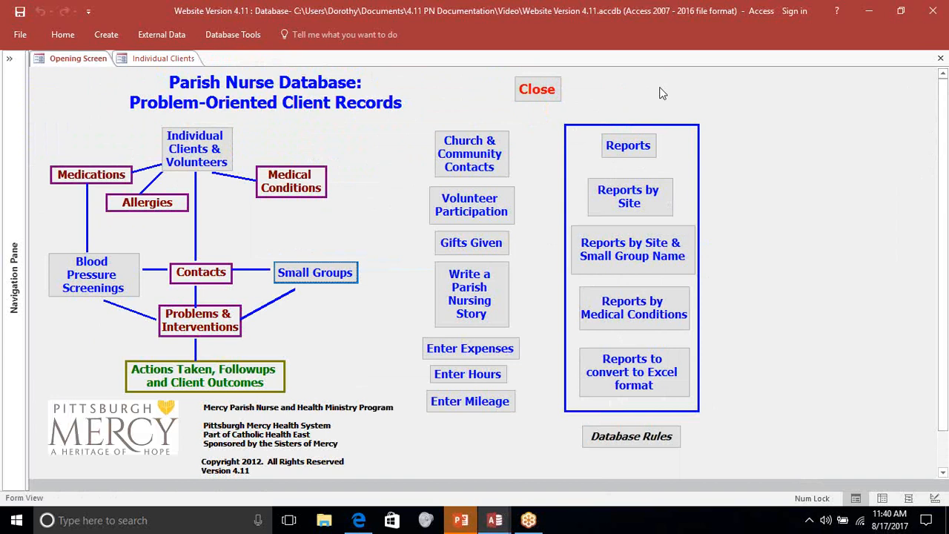
# - Open the Summary of All Contacts in Time Frame report for the preset dates and read through its first page
pyautogui.click(629, 146)
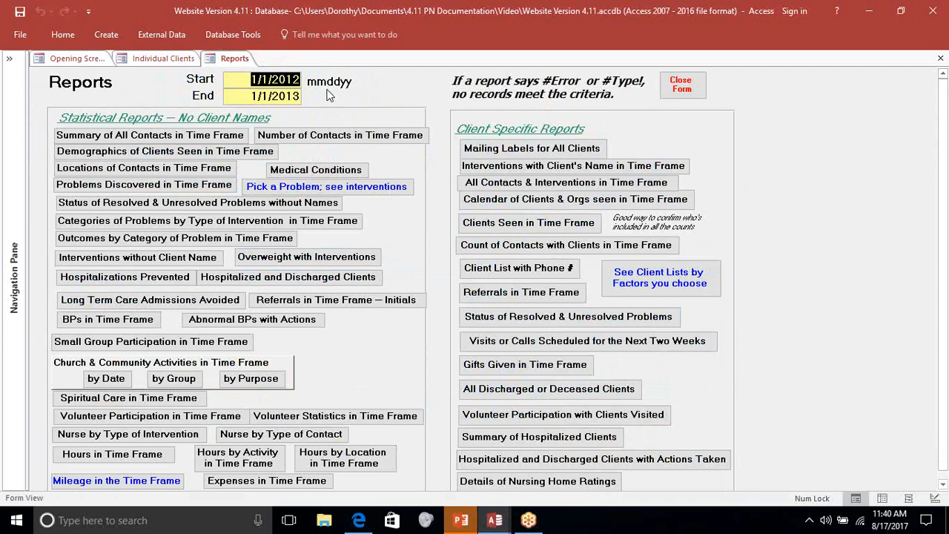
pyautogui.click(300, 96)
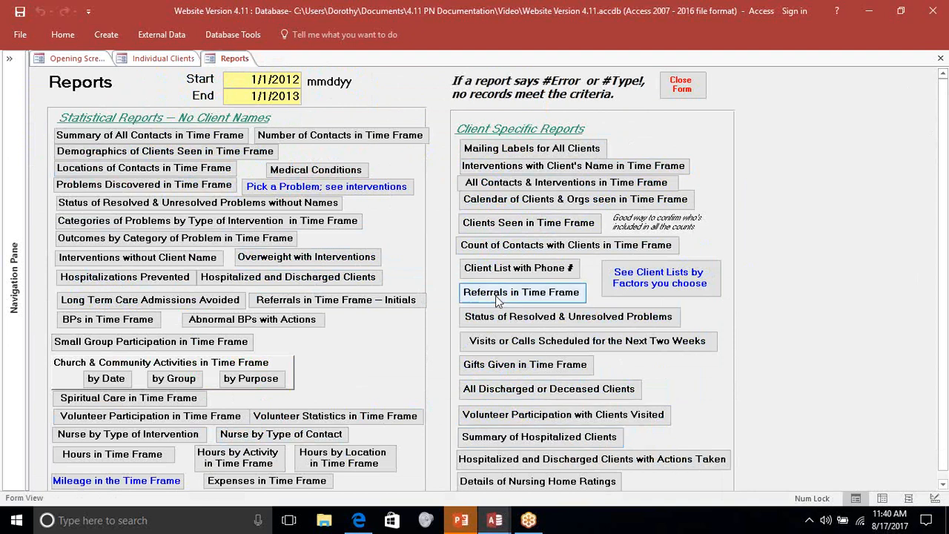
pyautogui.click(181, 141)
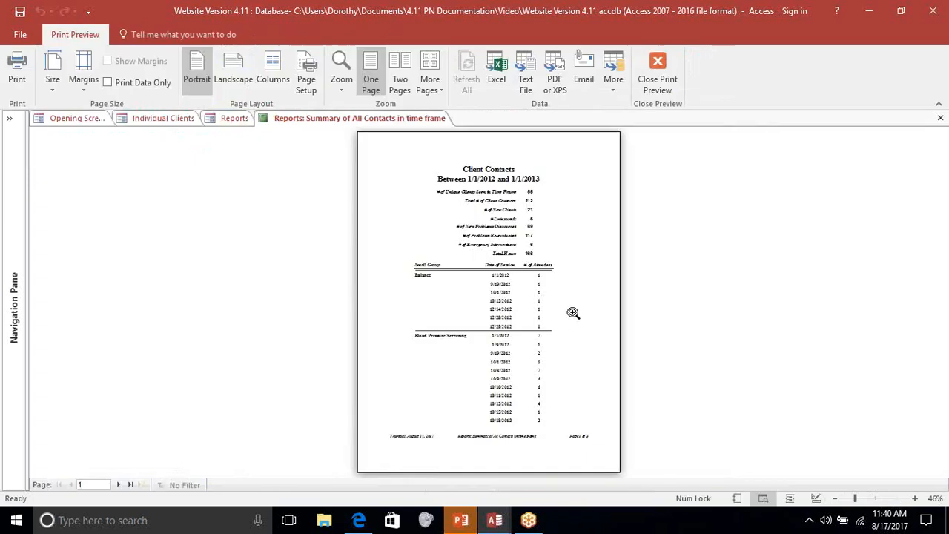
pyautogui.click(573, 312)
pyautogui.scroll(4, 573, 312)
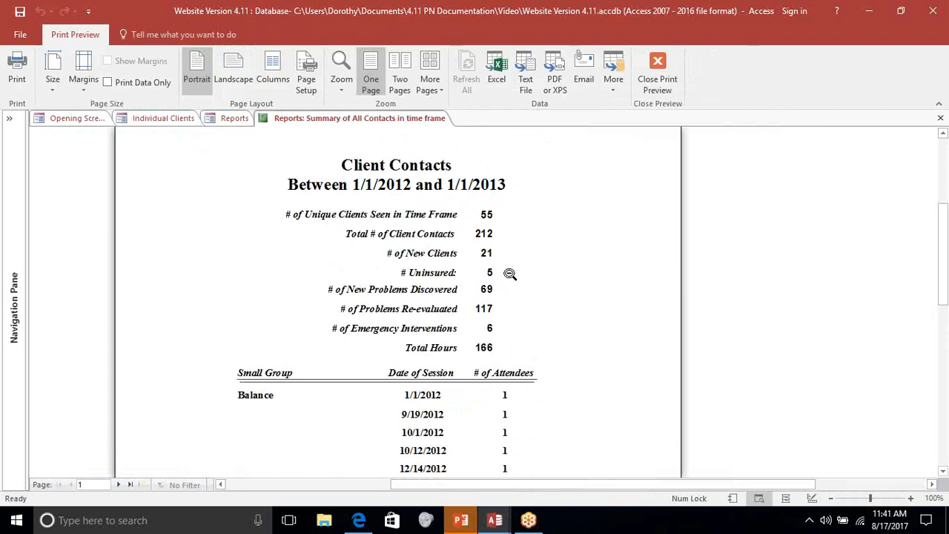
pyautogui.scroll(-2, 511, 340)
pyautogui.scroll(-2, 511, 341)
pyautogui.scroll(-2, 269, 256)
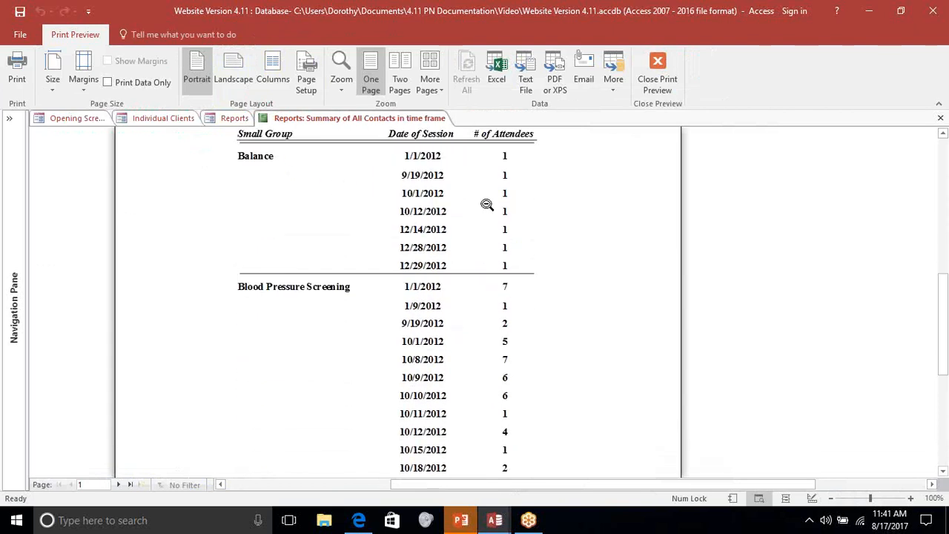
pyautogui.scroll(-3, 527, 326)
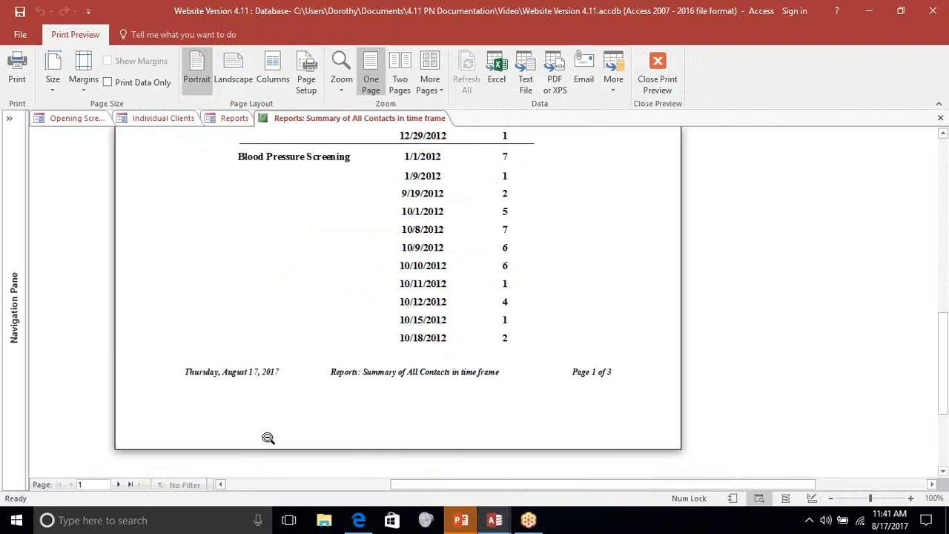
# - Read through pages 2 and 3 of the Summary of All Contacts report, down to the group activity attendance table
pyautogui.click(121, 485)
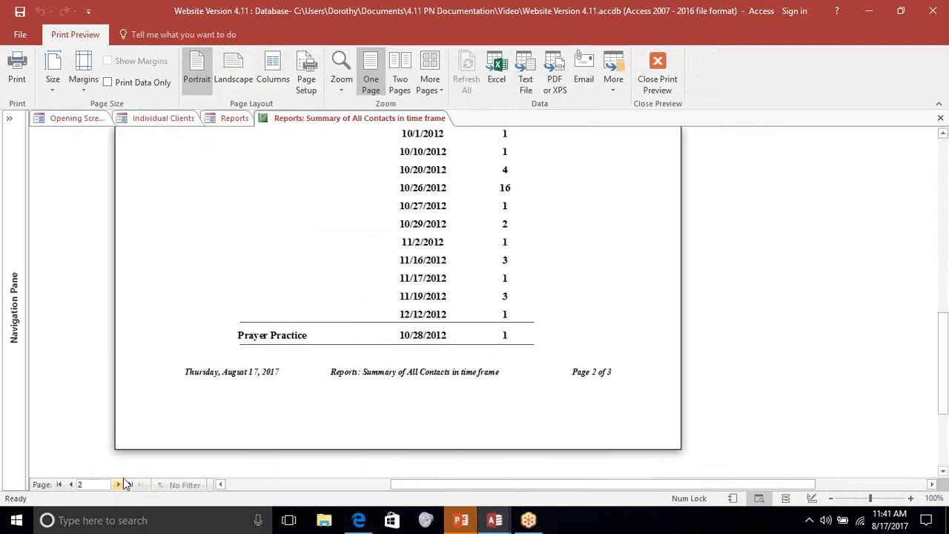
pyautogui.scroll(4, 596, 356)
pyautogui.scroll(3, 596, 356)
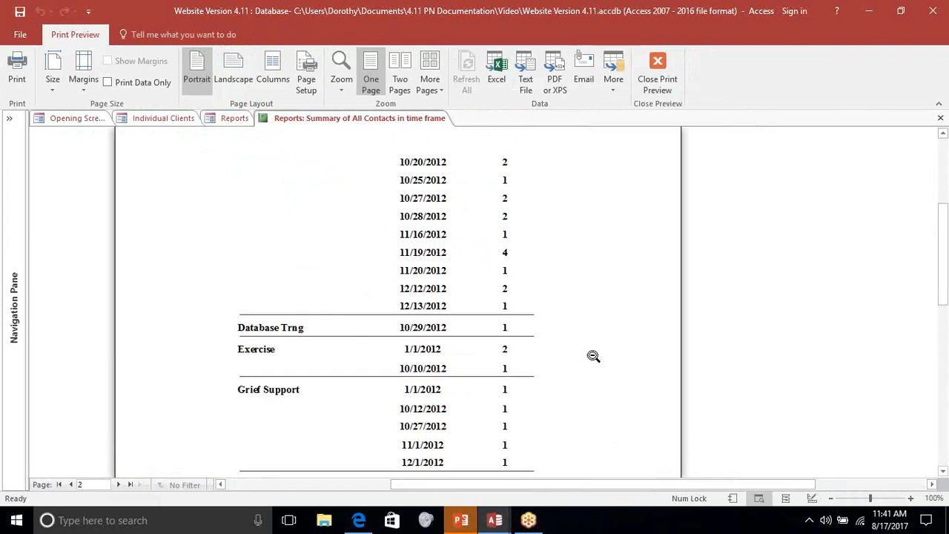
pyautogui.scroll(-4, 596, 356)
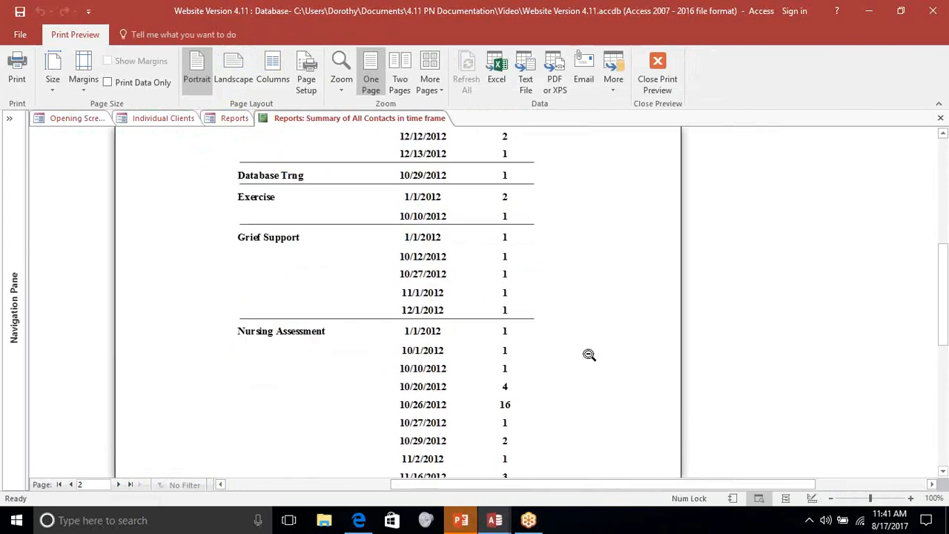
pyautogui.click(118, 484)
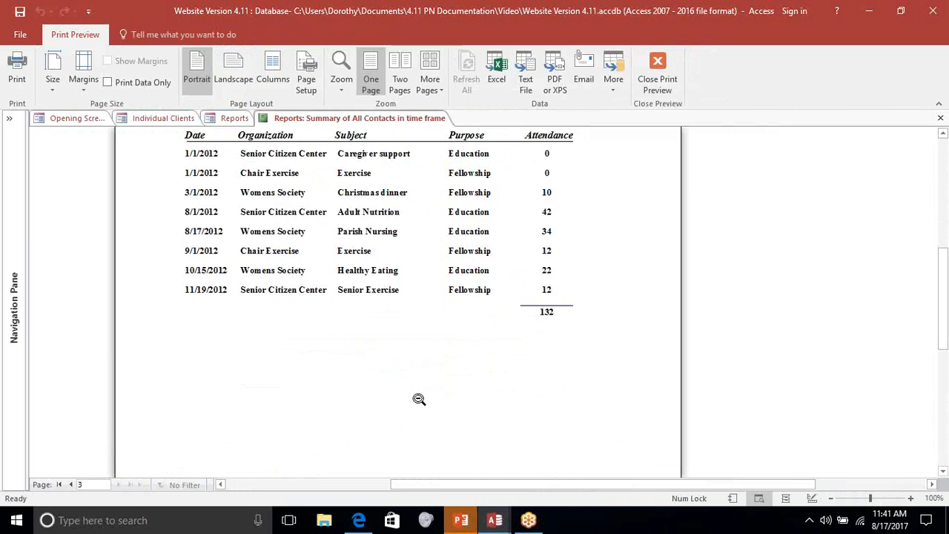
pyautogui.scroll(4, 428, 398)
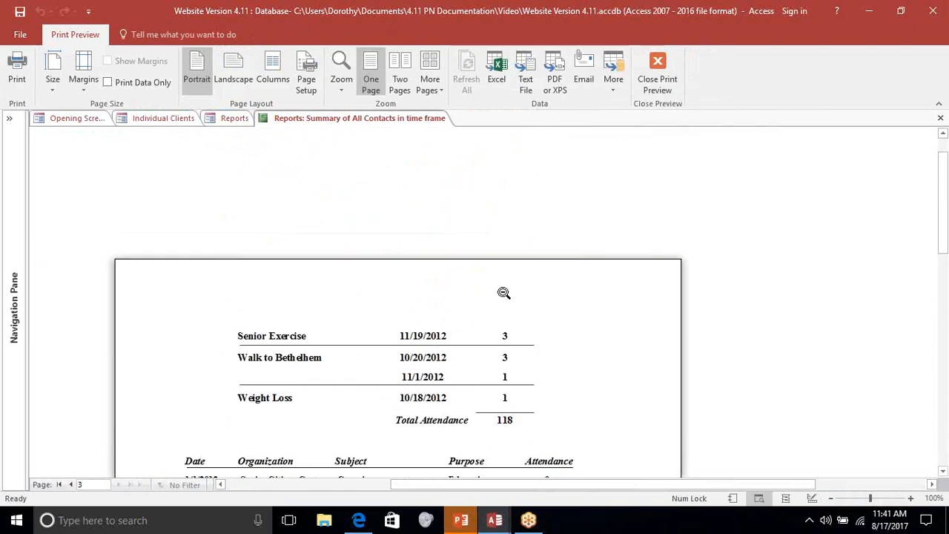
pyautogui.scroll(-2, 619, 291)
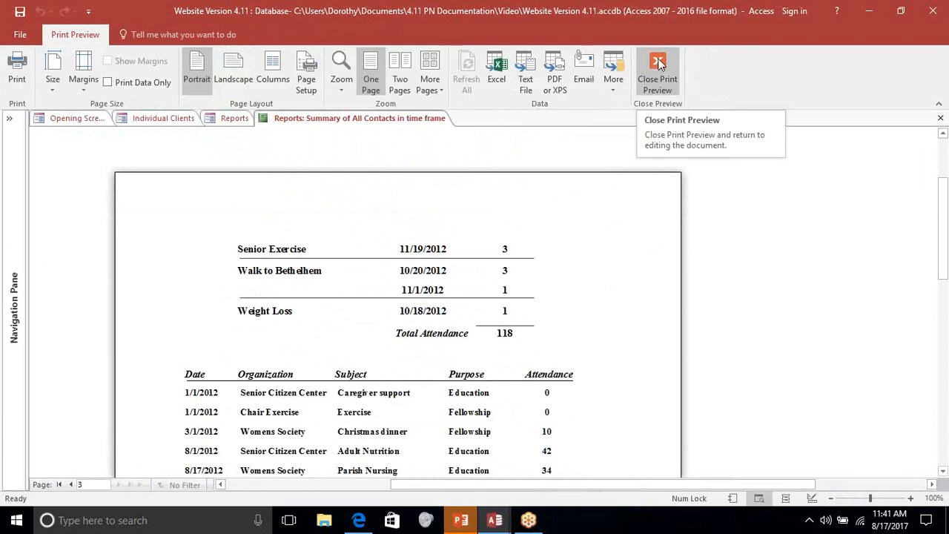
pyautogui.scroll(-1, 565, 216)
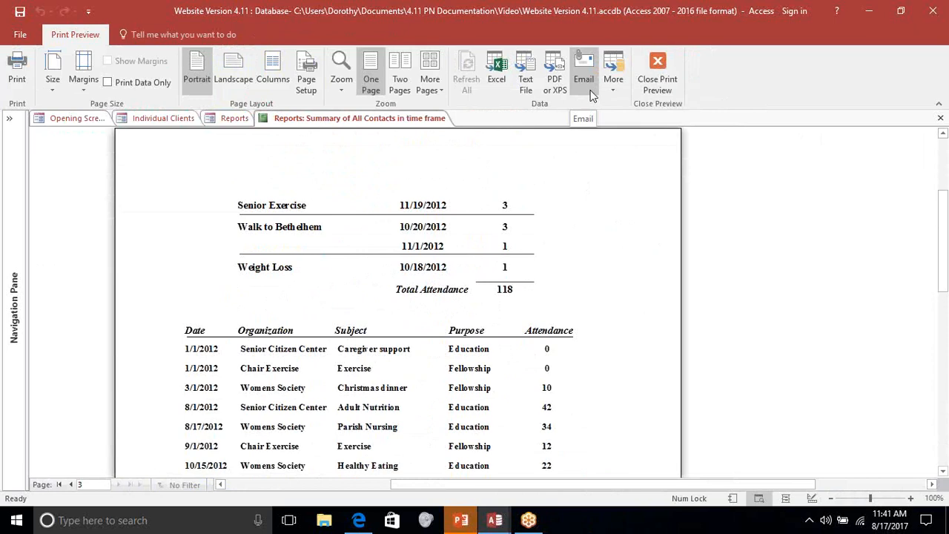
# - View the export formats available for the Summary of All Contacts report, dismiss them without exporting, and close the report preview
pyautogui.rightClick(612, 209)
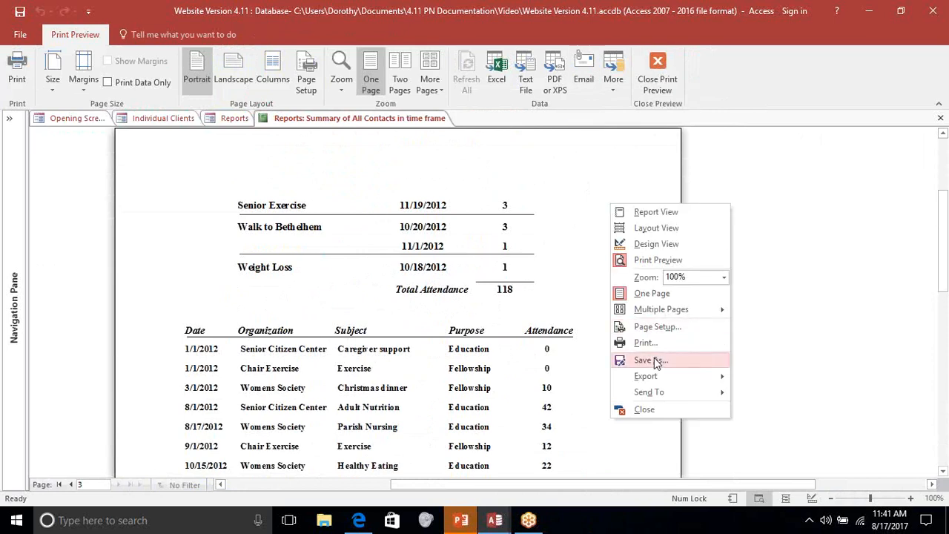
pyautogui.moveTo(653, 378)
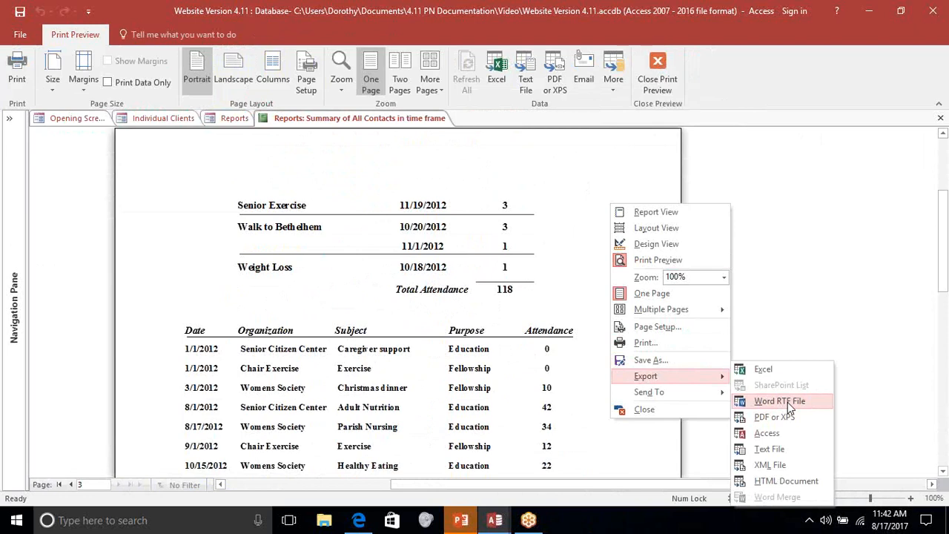
pyautogui.click(652, 178)
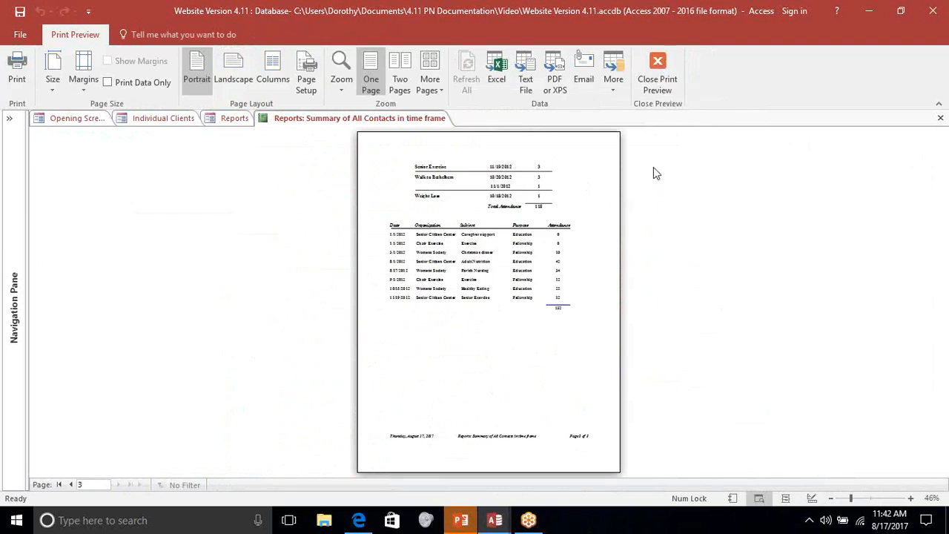
pyautogui.click(659, 66)
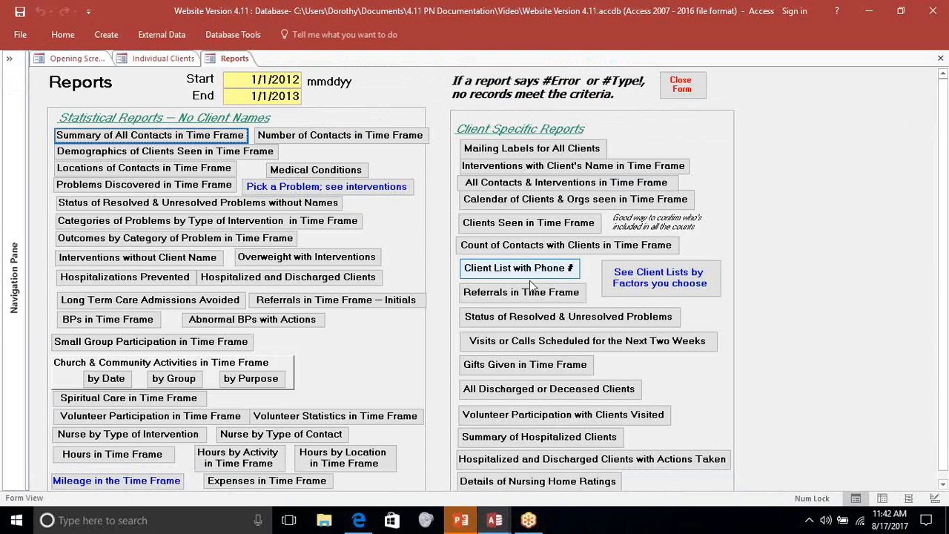
# - Open the Interventions without Client Name report at readable size and read through its first page
pyautogui.click(197, 263)
pyautogui.click(574, 314)
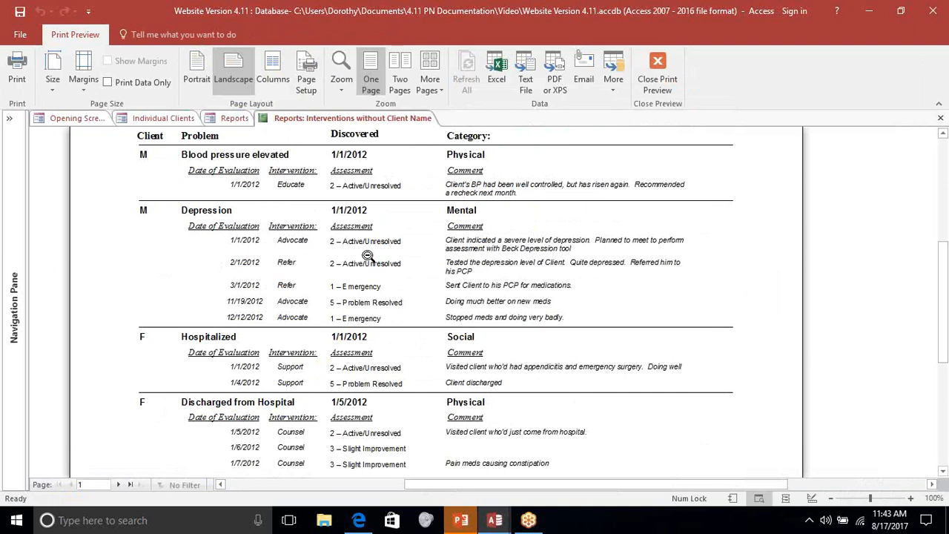
pyautogui.scroll(-3, 364, 361)
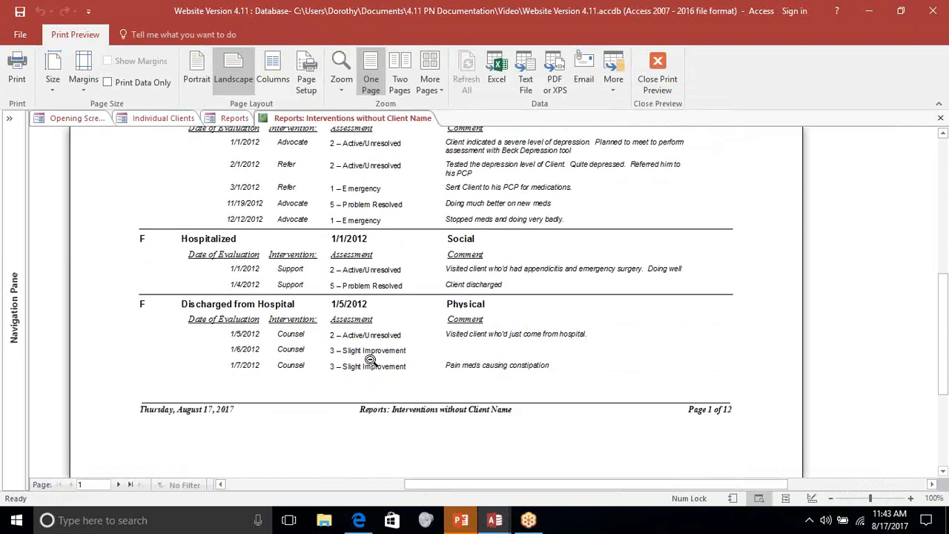
# - Page through the Interventions without Client Name report to page 4, reviewing the listed problems and interventions, and close the preview
pyautogui.click(119, 484)
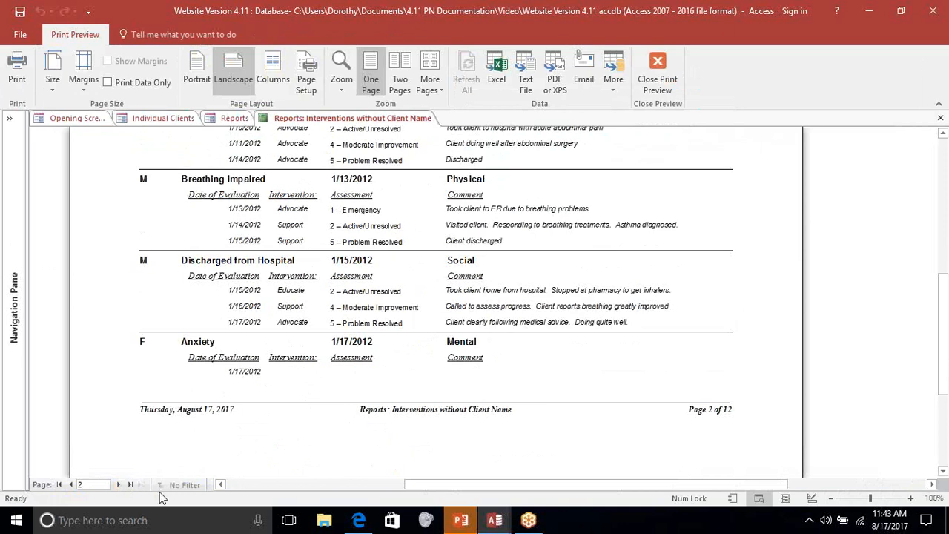
pyautogui.click(118, 485)
pyautogui.scroll(1, 352, 377)
pyautogui.scroll(1, 352, 377)
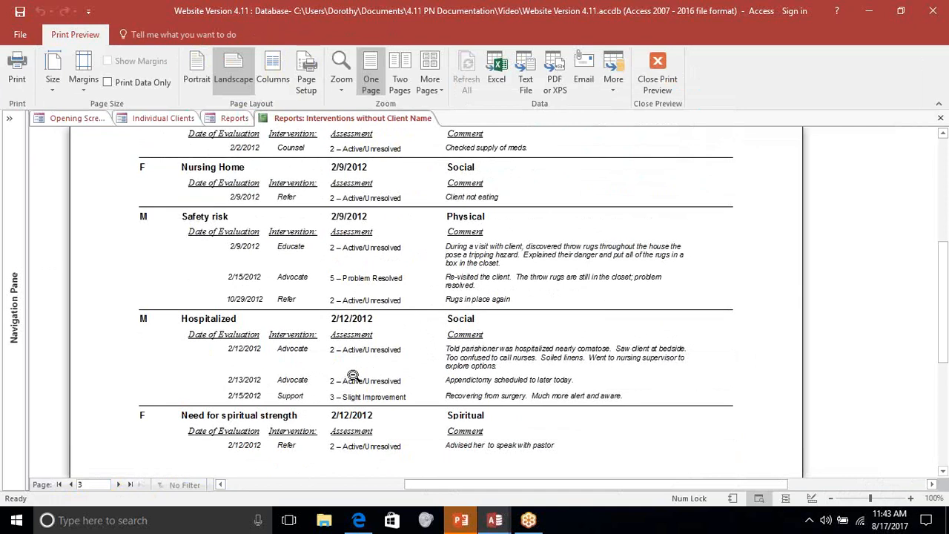
pyautogui.scroll(4, 353, 376)
pyautogui.scroll(-4, 353, 377)
pyautogui.click(117, 485)
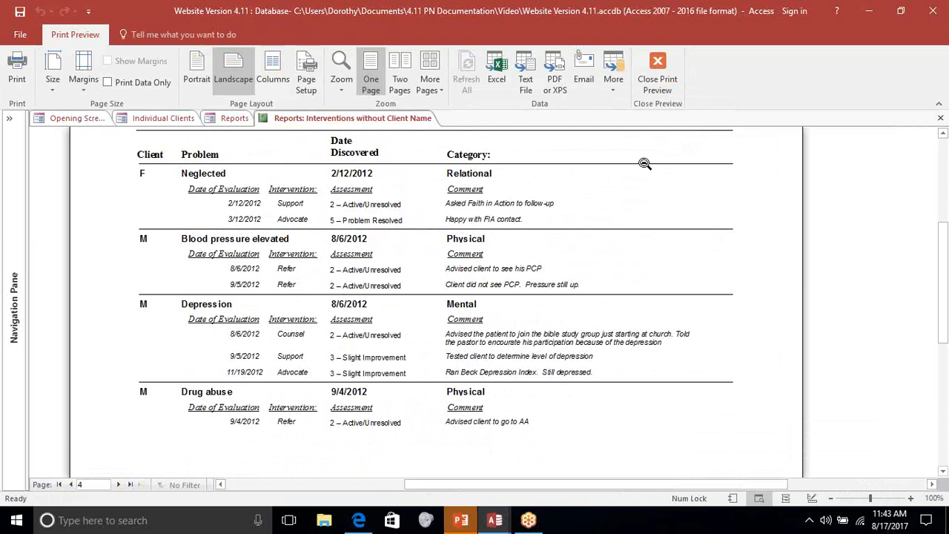
pyautogui.click(657, 69)
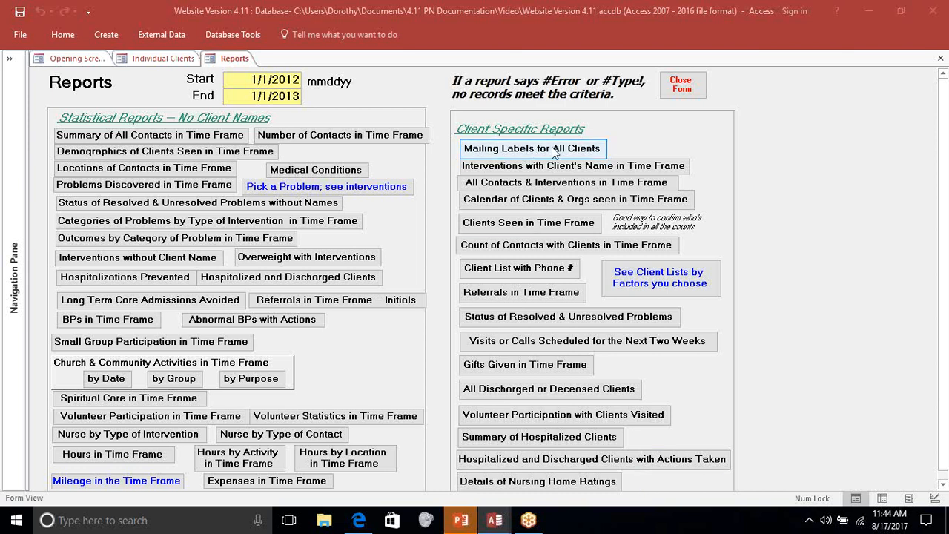
# - Generate the Mailing Labels for All Clients report with label 8 as the starting label
pyautogui.click(576, 148)
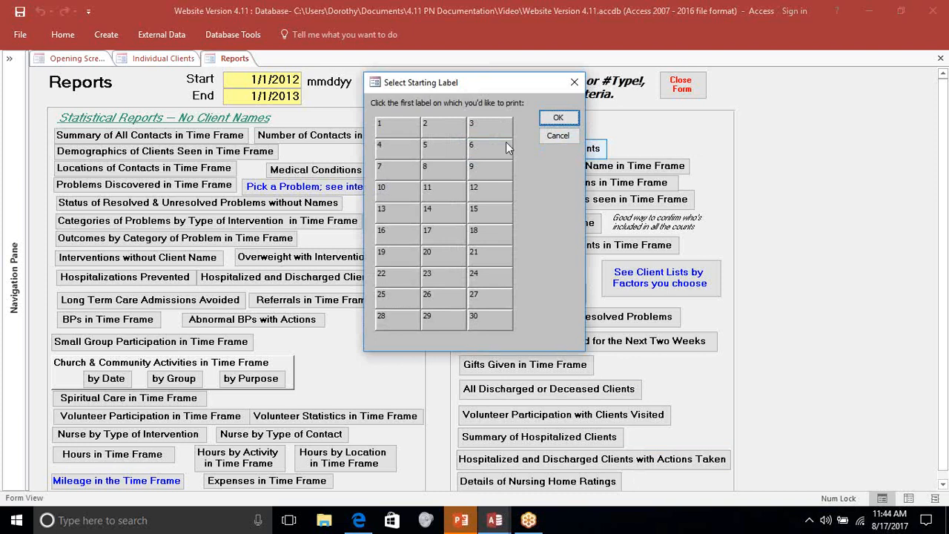
pyautogui.click(428, 171)
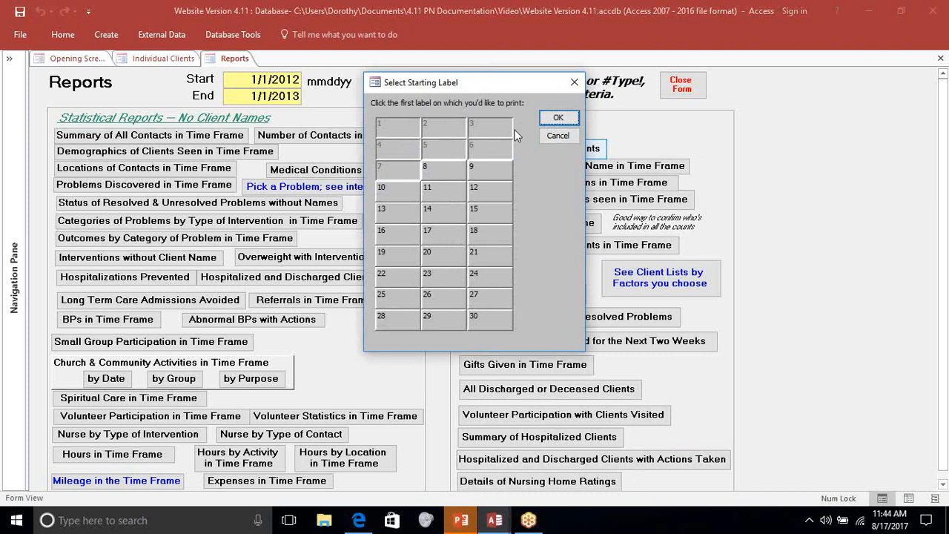
pyautogui.click(557, 117)
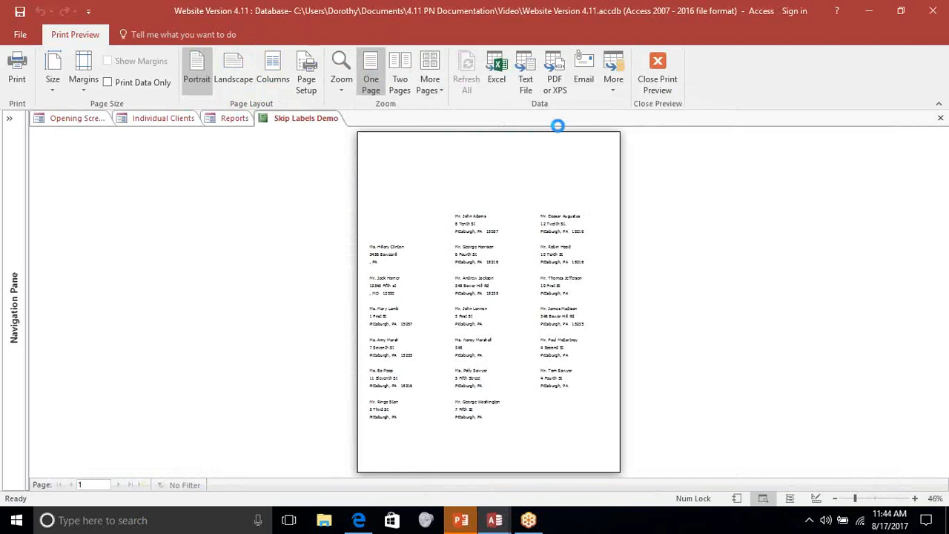
# - Inspect the mailing labels at readable size, and close both the label preview and the Reports form
pyautogui.click(608, 238)
pyautogui.scroll(-10, 608, 238)
pyautogui.scroll(10, 608, 238)
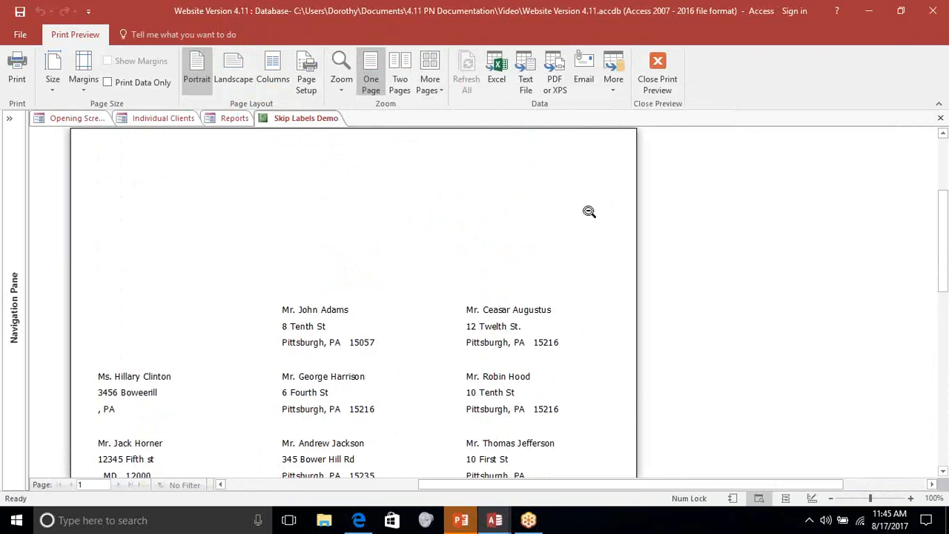
pyautogui.click(655, 65)
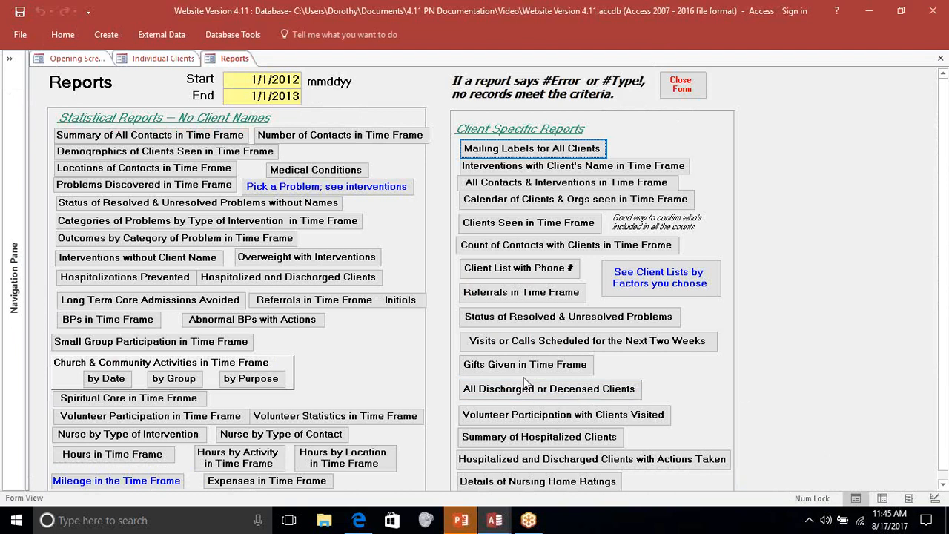
pyautogui.click(692, 89)
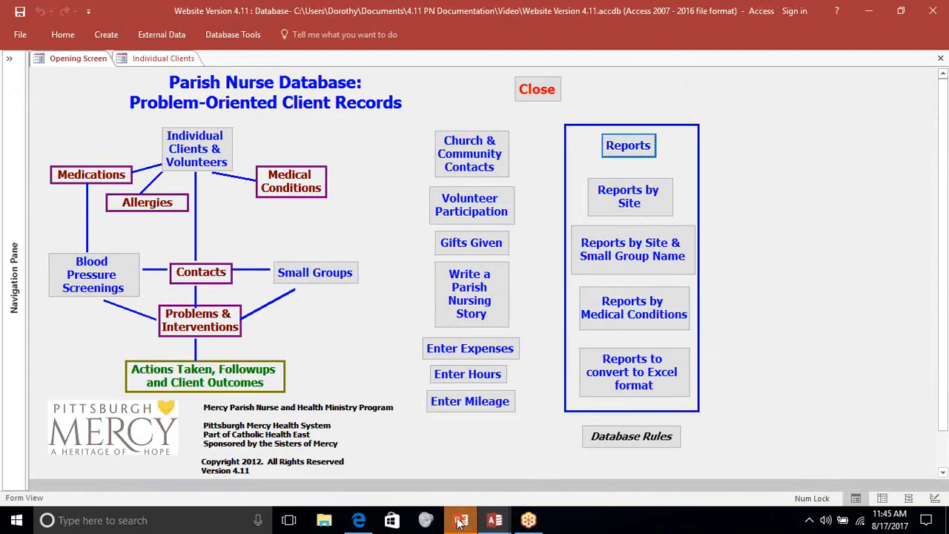
pyautogui.moveTo(459, 522)
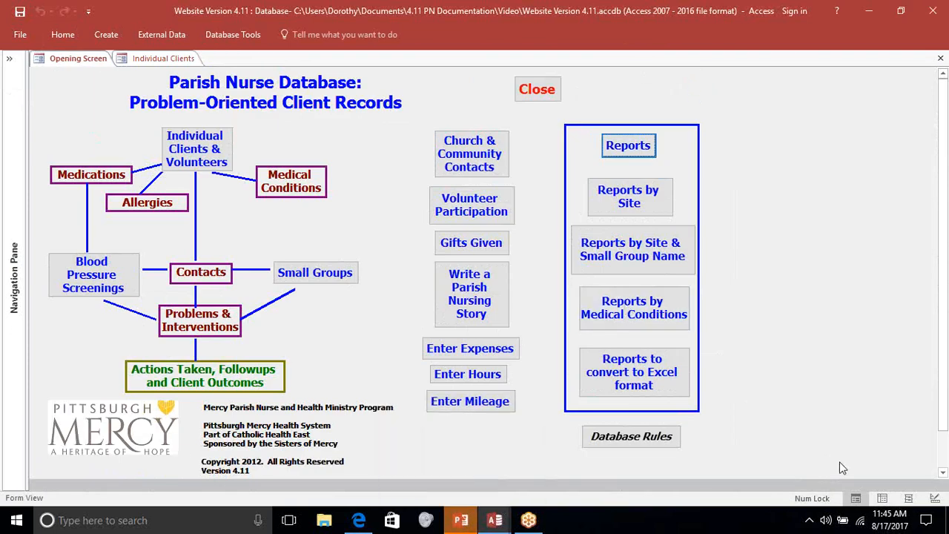